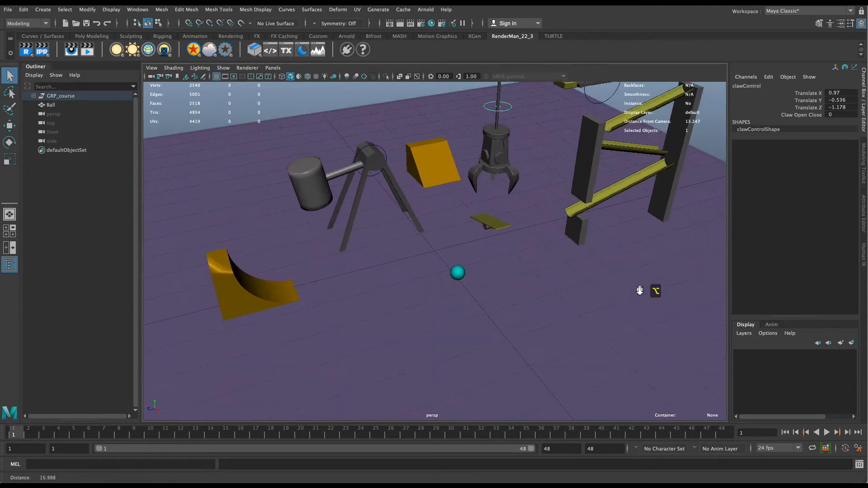
Inspect the obstacle course by selecting the ball, the claw control and the platform control in turn
{"action": "right_click_drag", "start_coordinate": [607, 335], "coordinate": [584, 315], "text": "alt"}
{"action": "left_click_drag", "start_coordinate": [583, 314], "coordinate": [596, 316], "text": "alt"}
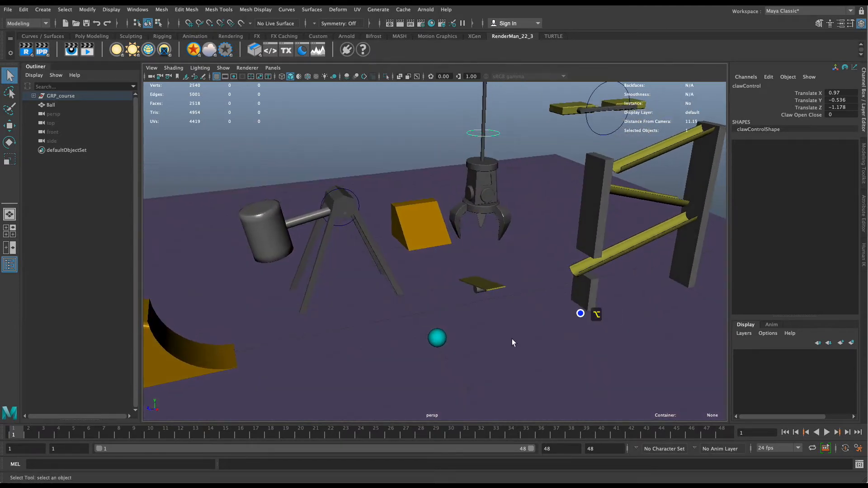
{"action": "left_click", "coordinate": [434, 343]}
{"action": "left_click_drag", "start_coordinate": [452, 333], "coordinate": [536, 349], "text": "alt"}
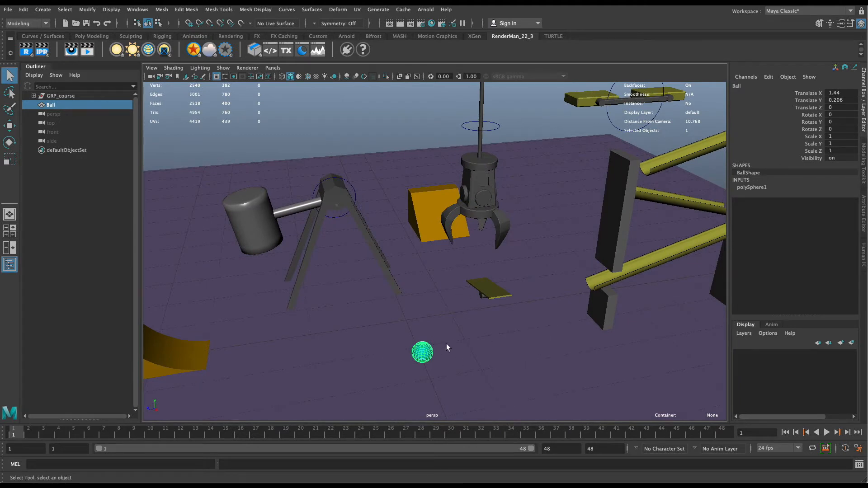
{"action": "left_click", "coordinate": [497, 125]}
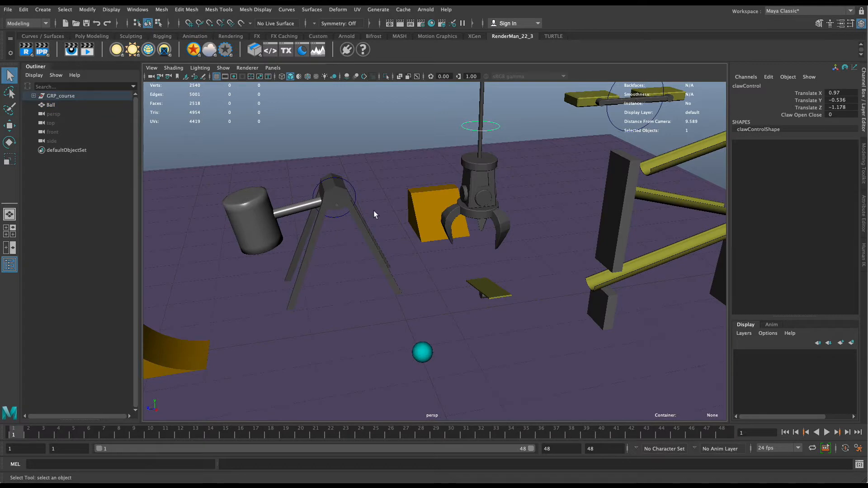
{"action": "left_click", "coordinate": [604, 130]}
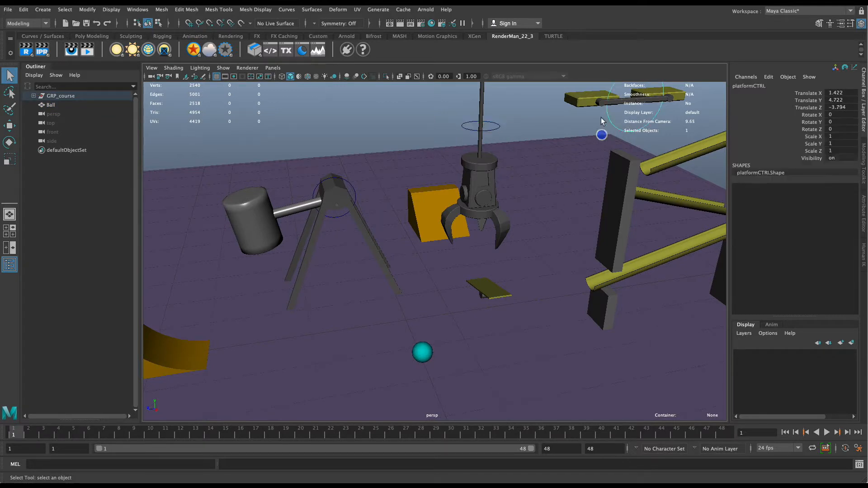
Try swinging the hammer control to a Rotate X of about 19, and undo the rotation
{"action": "left_click", "coordinate": [354, 193]}
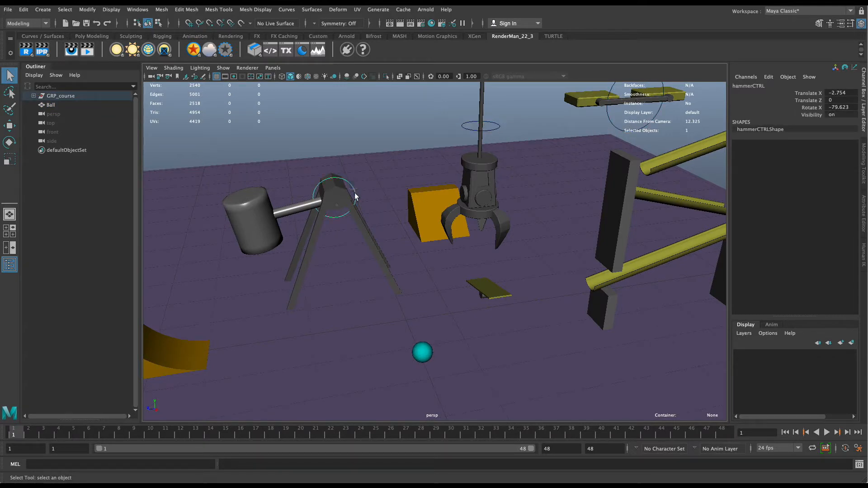
{"action": "key", "text": "e"}
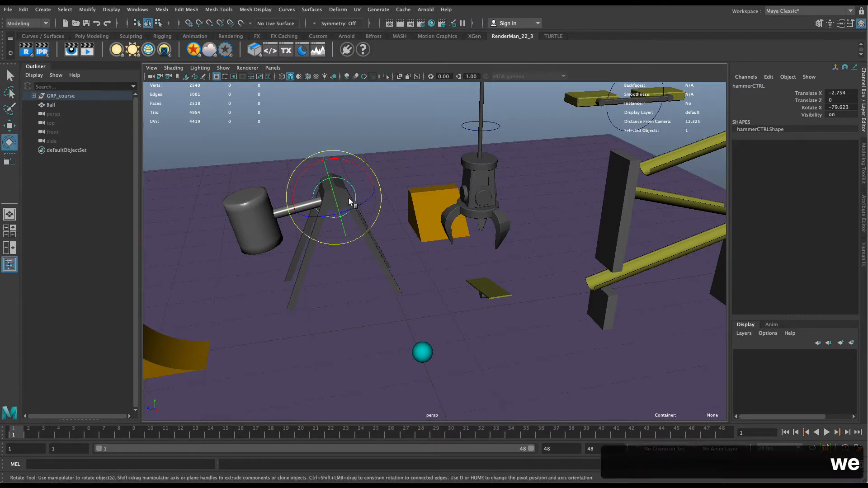
{"action": "left_click_drag", "start_coordinate": [358, 169], "coordinate": [287, 169]}
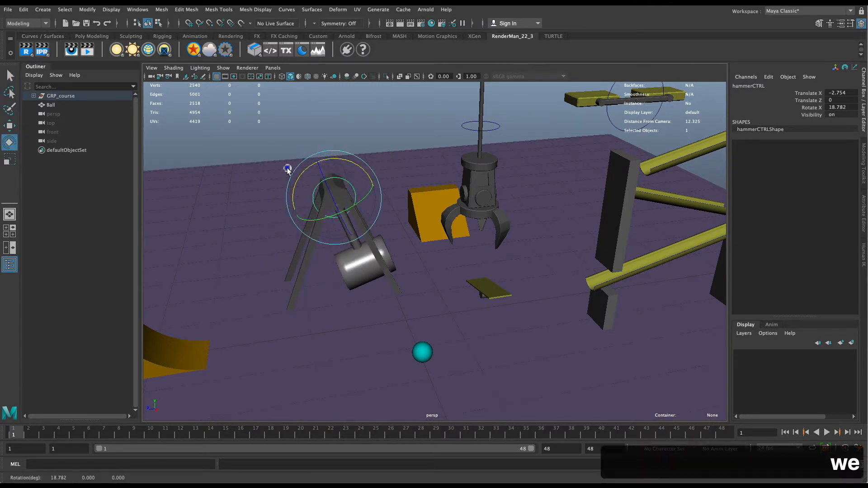
{"action": "key", "text": "super+z"}
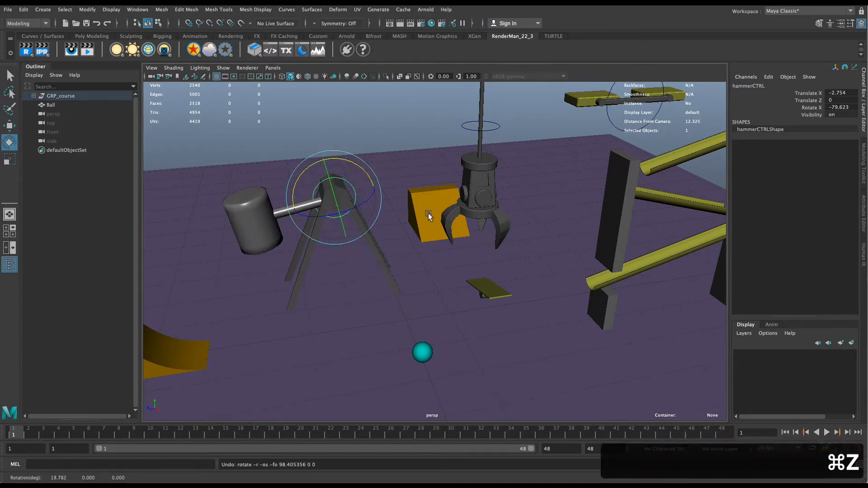
Lower the claw control along its vertical axis to a Translate Y of about -0.82
{"action": "left_click", "coordinate": [498, 126]}
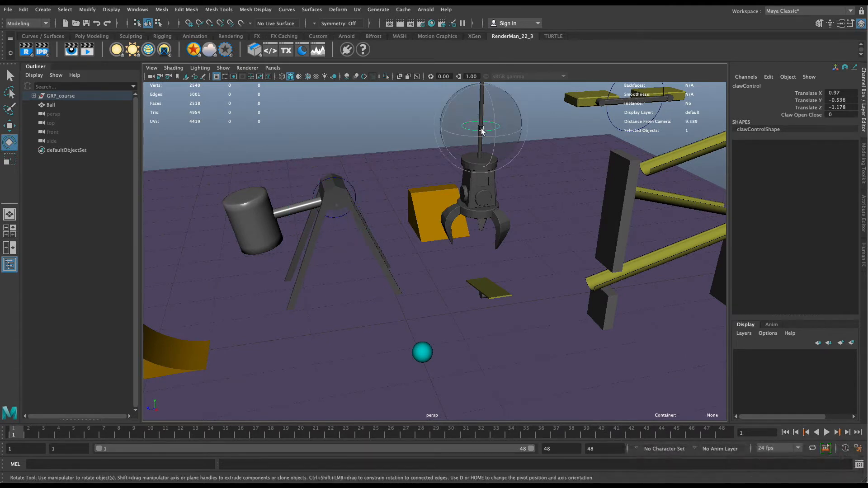
{"action": "key", "text": "w"}
{"action": "left_click_drag", "start_coordinate": [481, 109], "coordinate": [487, 126]}
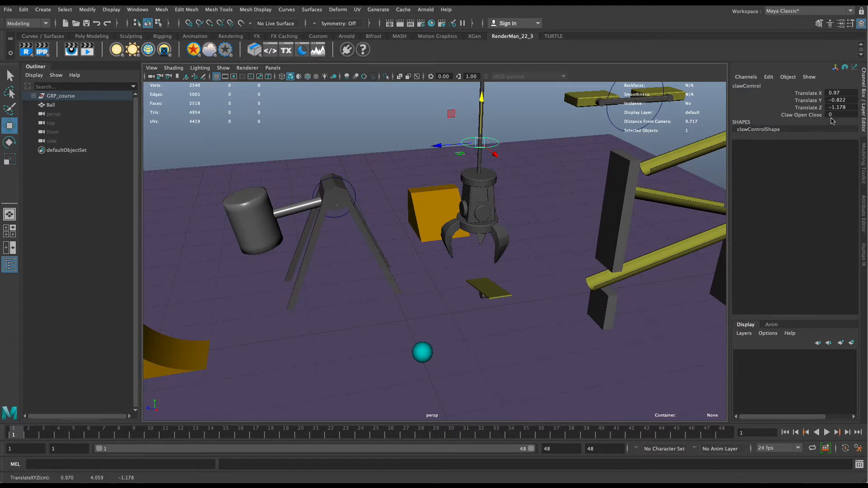
Try closing the claw by raising Claw Open Close to 10, and reset it to 0
{"action": "left_click_drag", "start_coordinate": [831, 119], "coordinate": [865, 121], "text": "ctrl"}
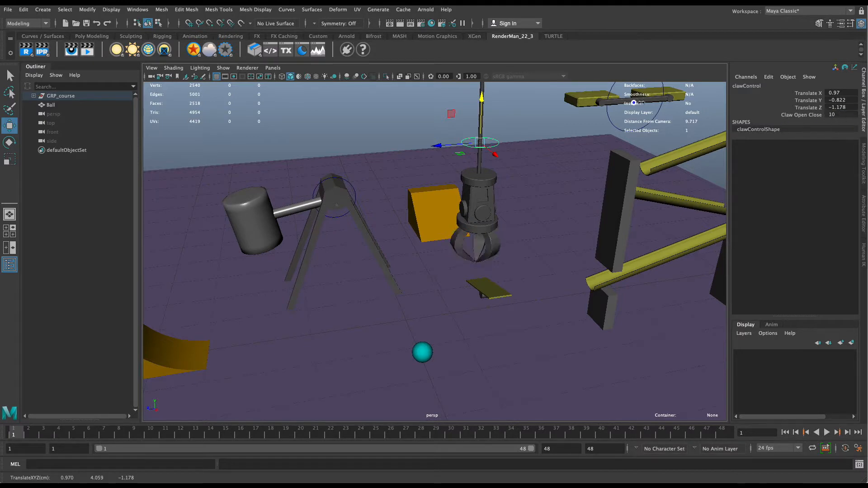
{"action": "left_click", "coordinate": [834, 114]}
{"action": "type", "text": "0"}
{"action": "key", "text": "Return"}
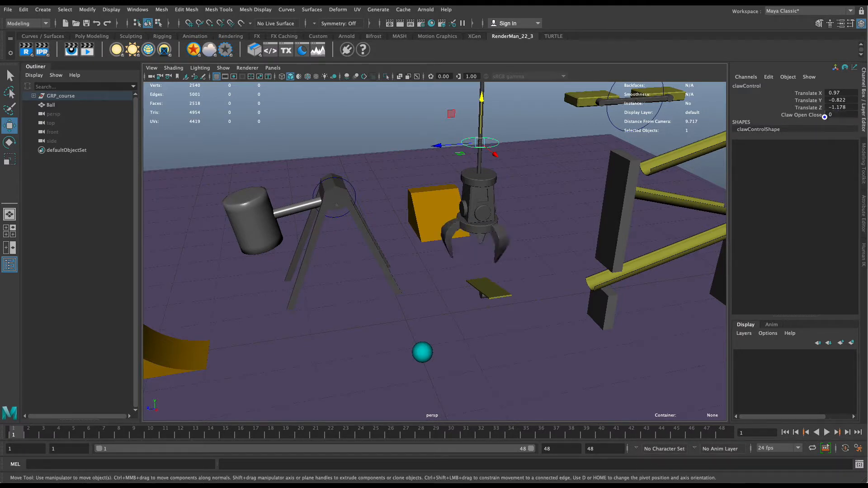
Set keyframes on all channels of the ball at frames 1 and 19
{"action": "left_click_drag", "start_coordinate": [678, 207], "coordinate": [581, 268], "text": "alt"}
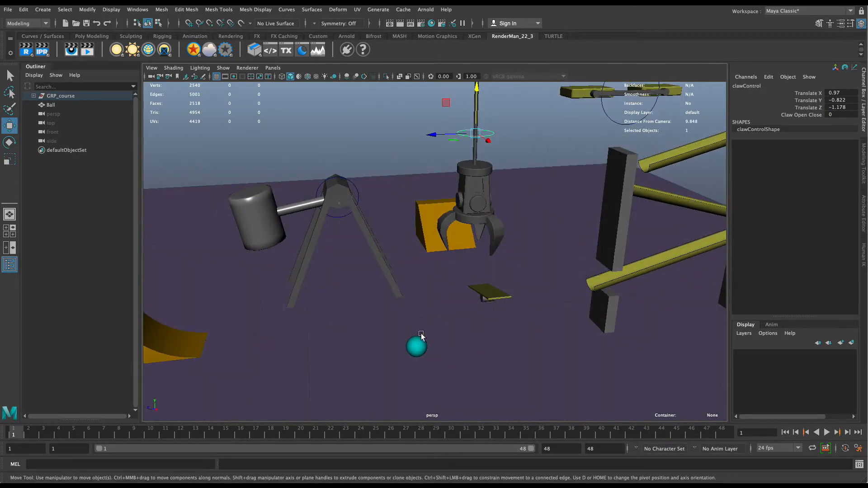
{"action": "left_click_drag", "start_coordinate": [421, 336], "coordinate": [450, 324], "text": "alt"}
{"action": "left_click", "coordinate": [429, 324]}
{"action": "left_click_drag", "start_coordinate": [484, 352], "coordinate": [470, 342], "text": "alt"}
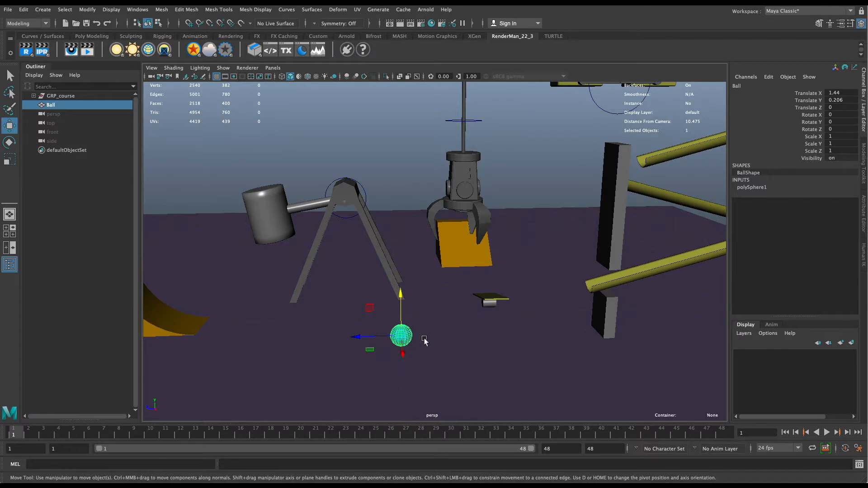
{"action": "key", "text": "s"}
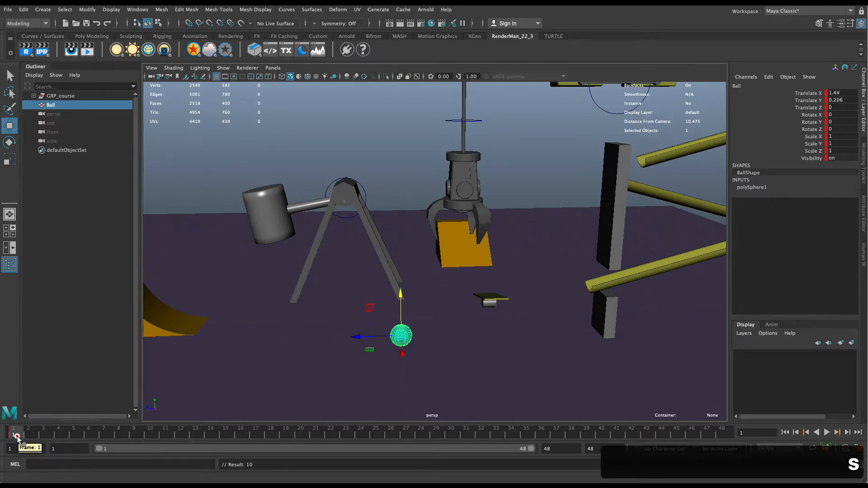
{"action": "left_click_drag", "start_coordinate": [16, 439], "coordinate": [285, 435]}
{"action": "key", "text": "s"}
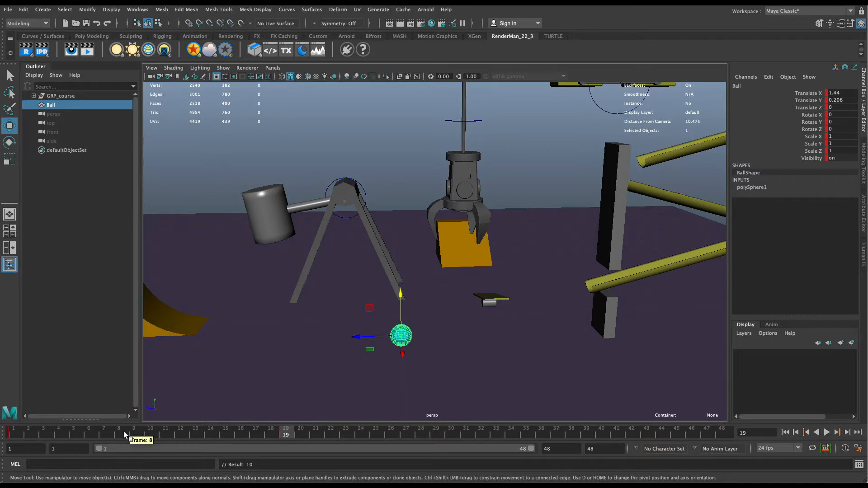
At frame 1, move the ball toward the curved ramp to a Translate Z of about 3.09 and key all its channels
{"action": "left_click", "coordinate": [16, 435]}
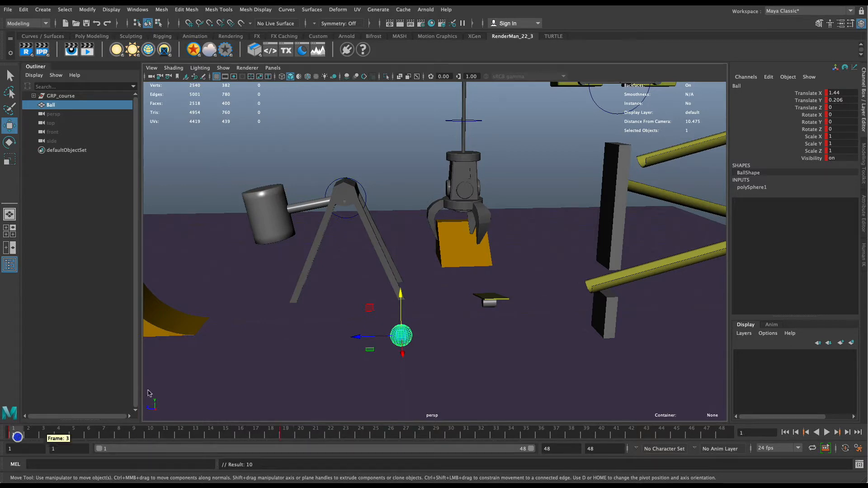
{"action": "left_click_drag", "start_coordinate": [360, 337], "coordinate": [184, 372]}
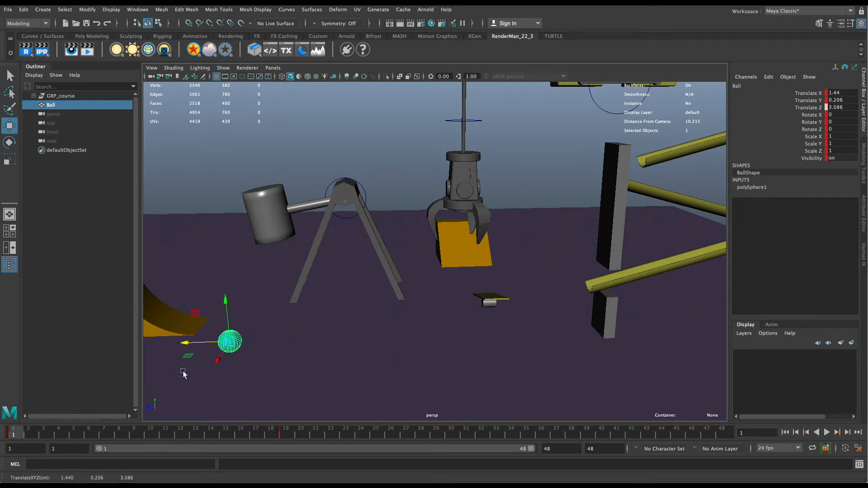
{"action": "key", "text": "s"}
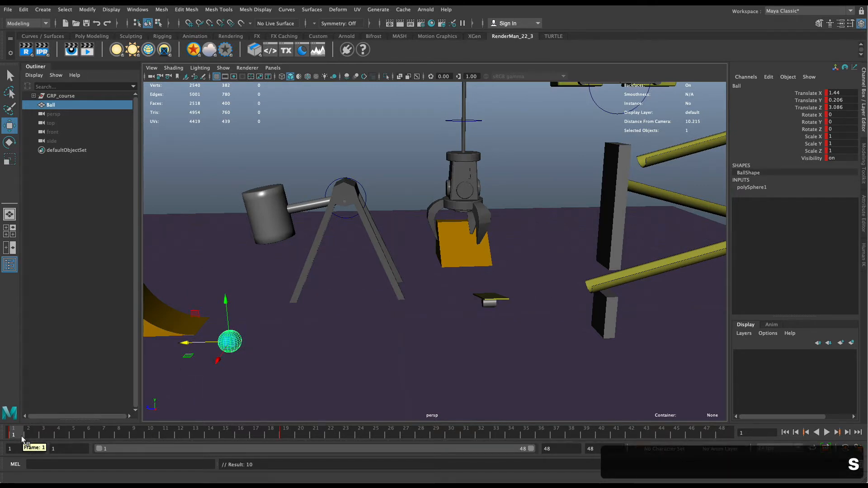
{"action": "mouse_move", "coordinate": [21, 437]}
{"action": "left_mouse_down"}
{"action": "mouse_move", "coordinate": [287, 442]}
{"action": "mouse_move", "coordinate": [13, 444]}
{"action": "left_mouse_up"}
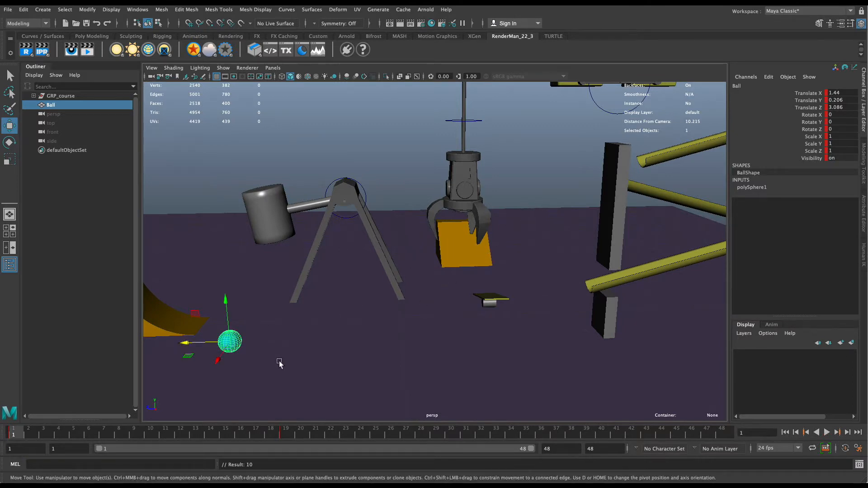
At frame 19, set the ball's Rotate X to -180, key that channel and play back the roll
{"action": "left_click", "coordinate": [285, 435]}
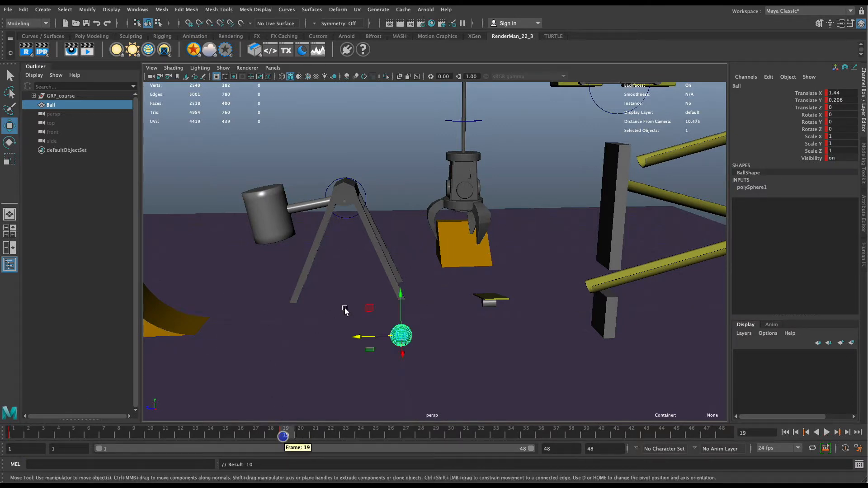
{"action": "key", "text": "e"}
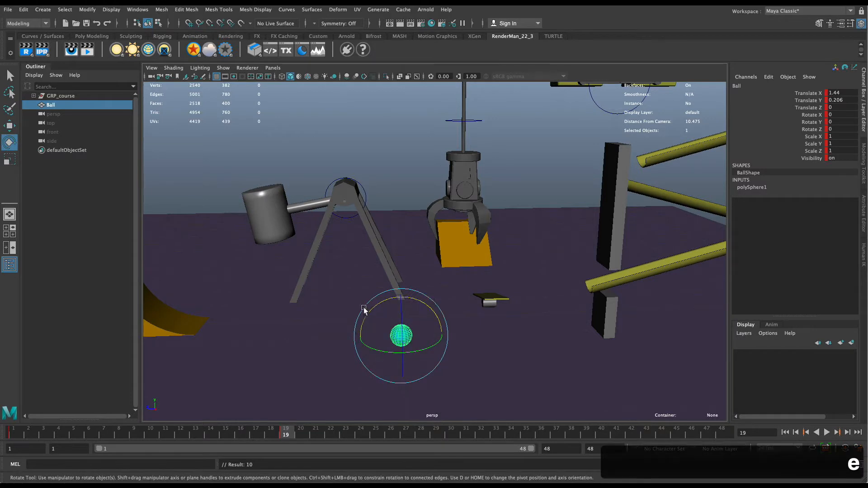
{"action": "left_click_drag", "start_coordinate": [368, 315], "coordinate": [437, 357]}
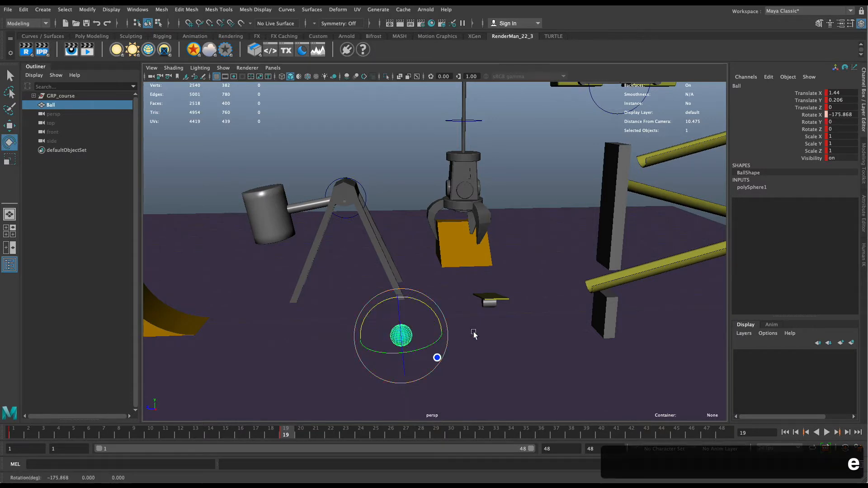
{"action": "double_click", "coordinate": [842, 115]}
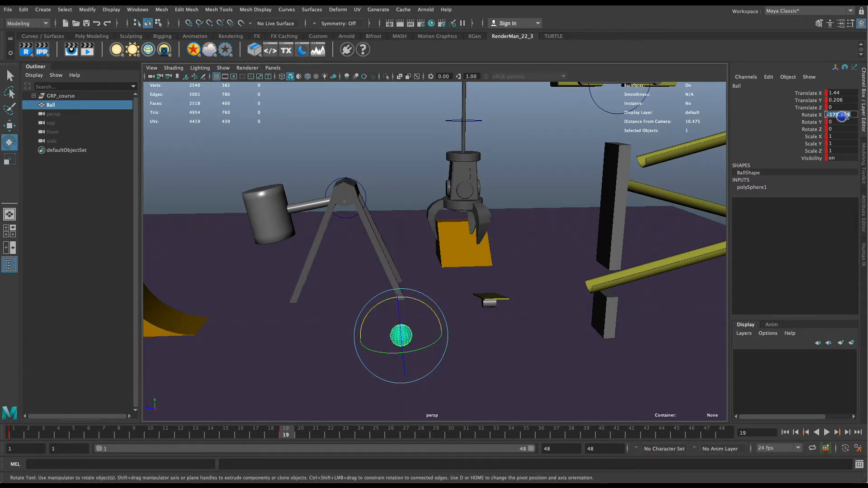
{"action": "left_click_drag", "start_coordinate": [831, 116], "coordinate": [854, 116]}
{"action": "type", "text": "180"}
{"action": "key", "text": "Return"}
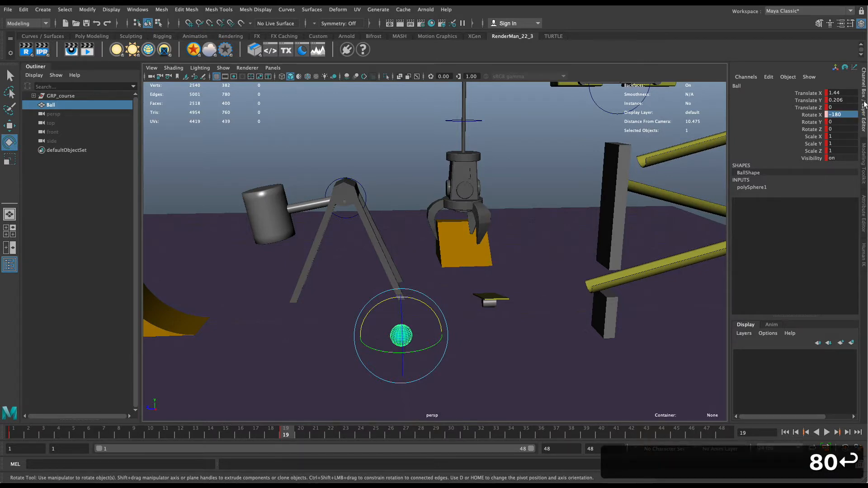
{"action": "left_click", "coordinate": [811, 114]}
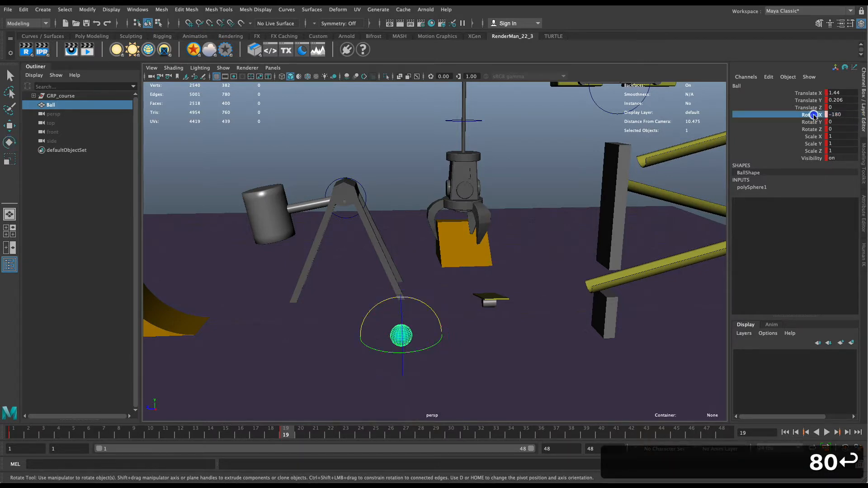
{"action": "right_click", "coordinate": [814, 116]}
{"action": "left_click", "coordinate": [841, 134]}
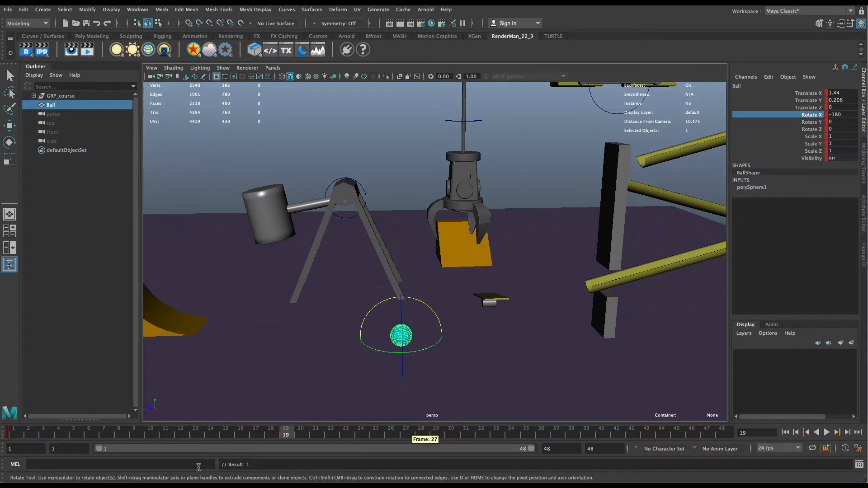
{"action": "key", "text": "alt+v"}
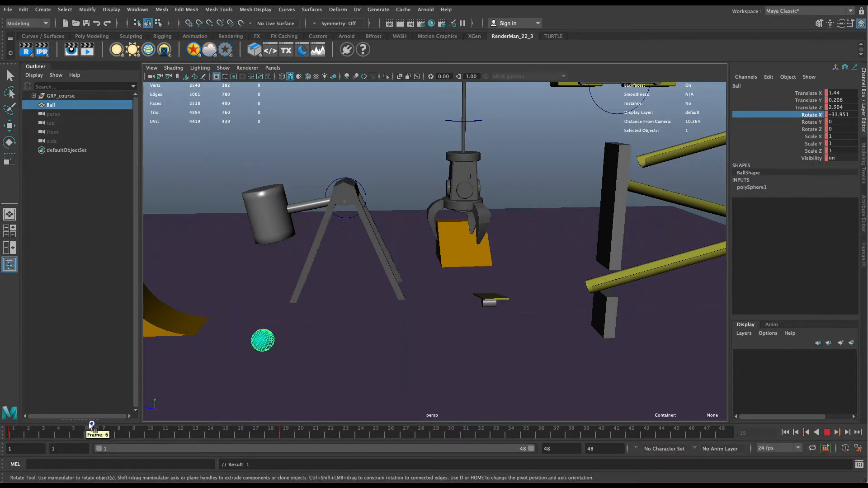
{"action": "left_click_drag", "start_coordinate": [204, 428], "coordinate": [287, 426]}
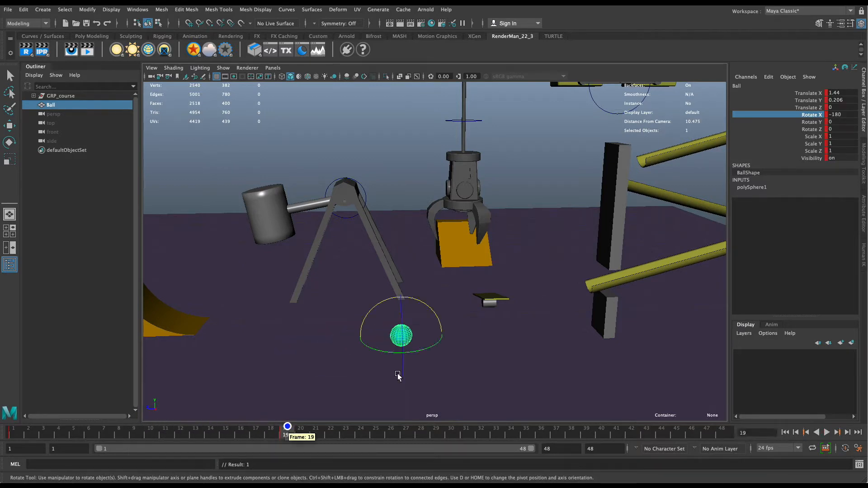
Set the ball's Rotate X to -360 at frame 19, key only that channel and scrub through the roll
{"action": "mouse_move", "coordinate": [848, 115]}
{"action": "left_mouse_down", "text": "ctrl"}
{"action": "mouse_move", "coordinate": [861, 115]}
{"action": "mouse_move", "coordinate": [709, 113]}
{"action": "mouse_move", "coordinate": [847, 117]}
{"action": "left_mouse_up", "text": "ctrl"}
{"action": "left_click", "coordinate": [621, 210]}
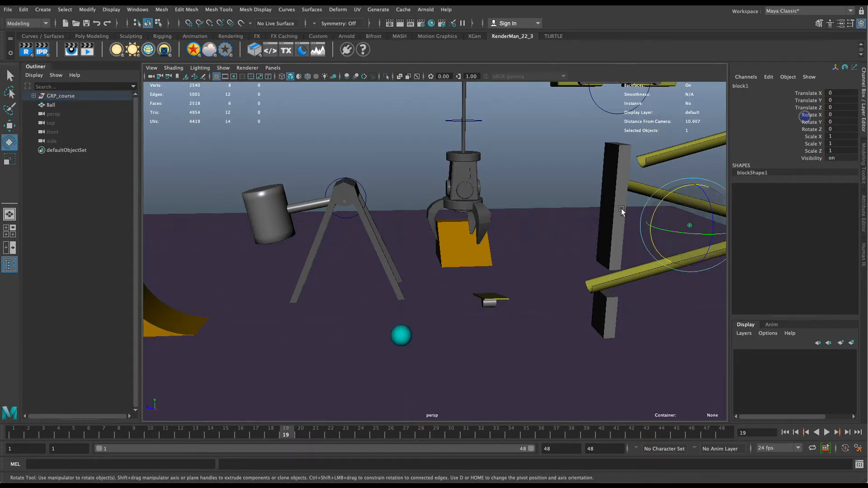
{"action": "left_click", "coordinate": [407, 329]}
{"action": "left_click_drag", "start_coordinate": [384, 310], "coordinate": [435, 375]}
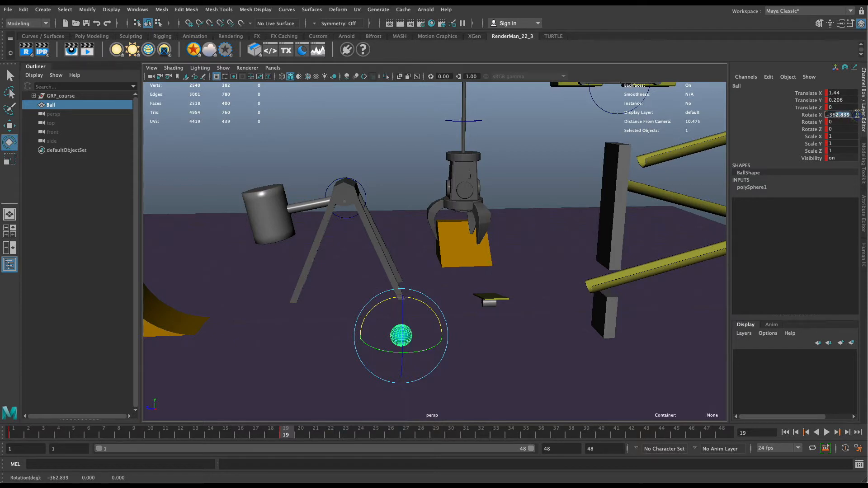
{"action": "type", "text": "0"}
{"action": "key", "text": "Return"}
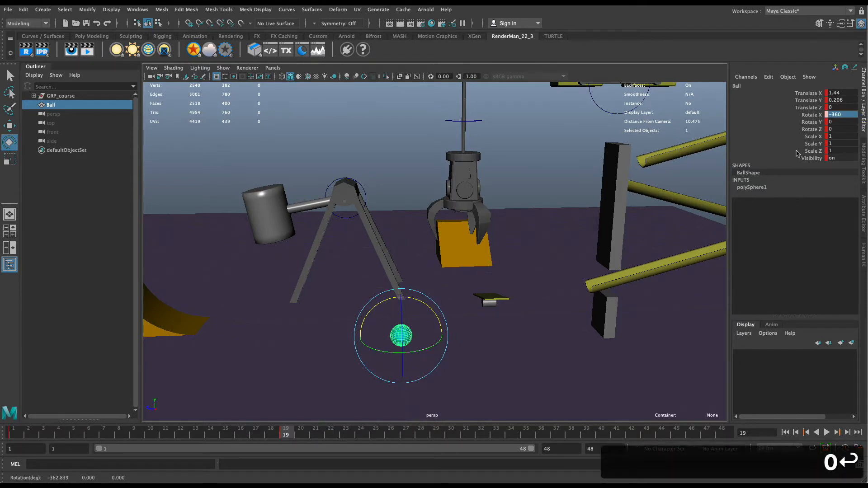
{"action": "left_click", "coordinate": [812, 115]}
{"action": "right_click", "coordinate": [812, 114]}
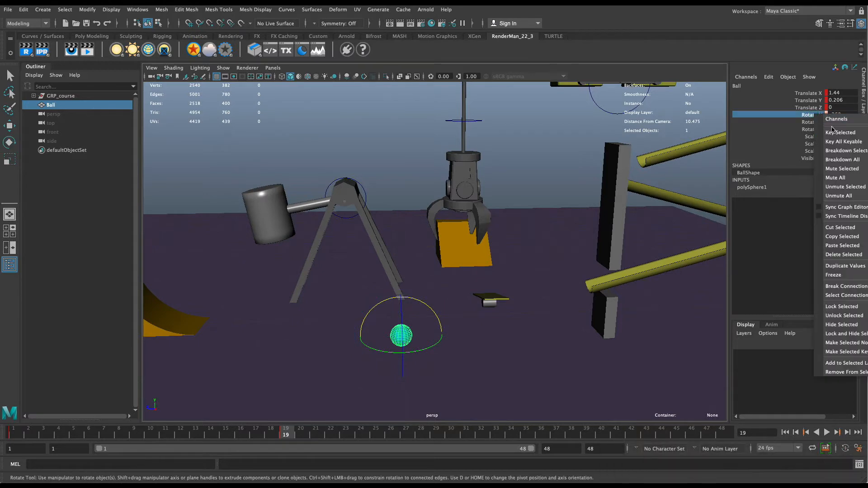
{"action": "left_click", "coordinate": [833, 131]}
{"action": "left_click_drag", "start_coordinate": [177, 435], "coordinate": [286, 435]}
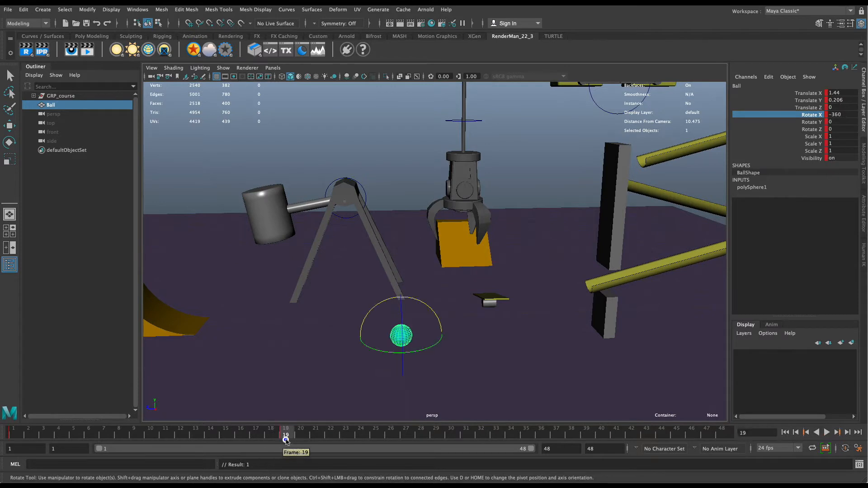
{"action": "left_click", "coordinate": [450, 344]}
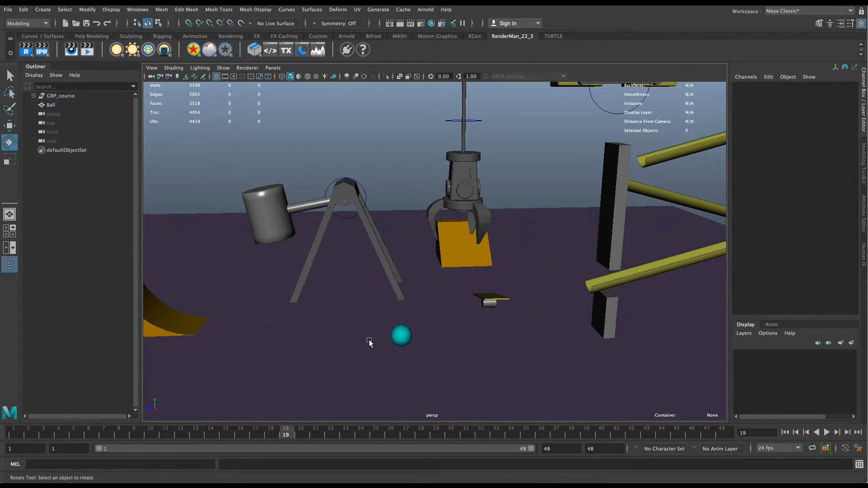
Play back and scrub the ball's roll between frames 1 and 19 to check its movement and rotation
{"action": "left_click", "coordinate": [400, 339]}
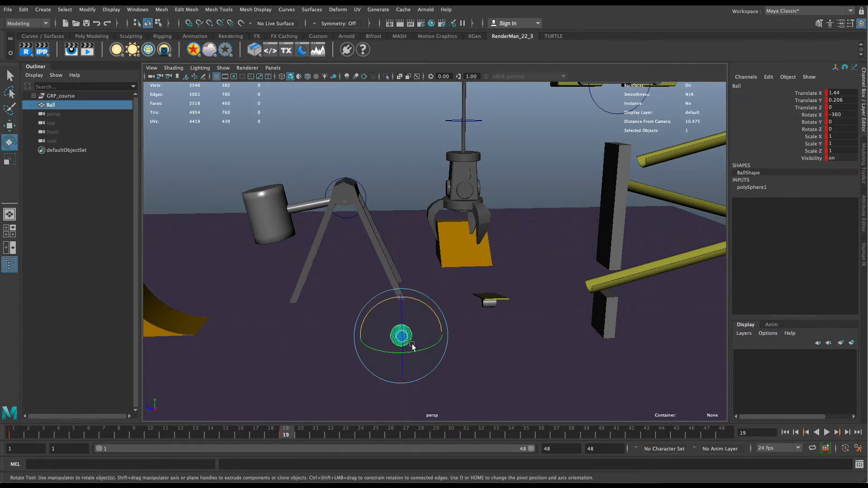
{"action": "left_click", "coordinate": [493, 365]}
{"action": "key", "text": "alt+v"}
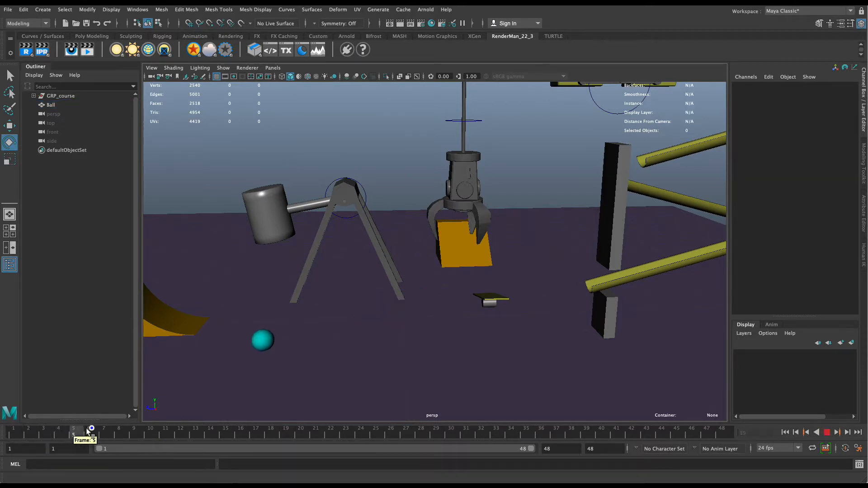
{"action": "left_click_drag", "start_coordinate": [238, 416], "coordinate": [14, 433]}
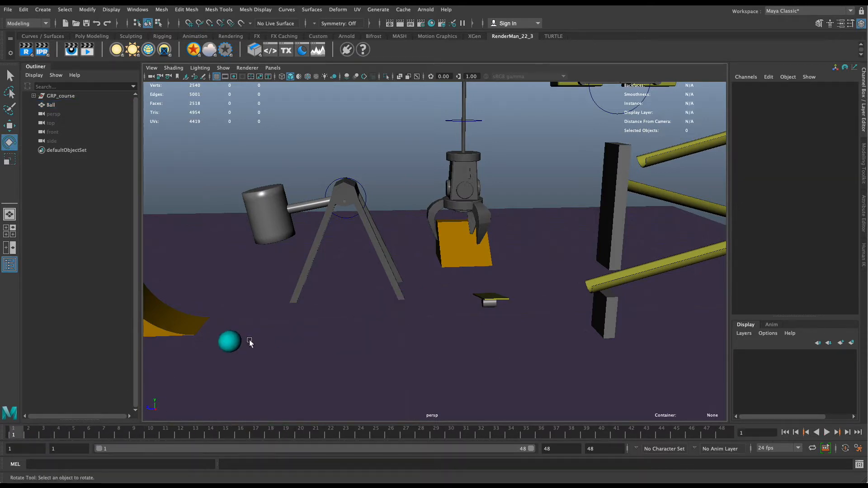
{"action": "left_click", "coordinate": [232, 343]}
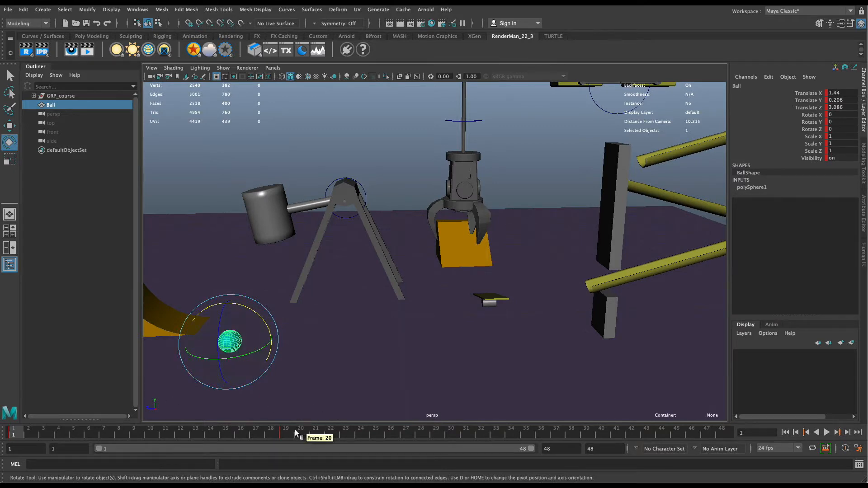
{"action": "key", "text": "alt+v"}
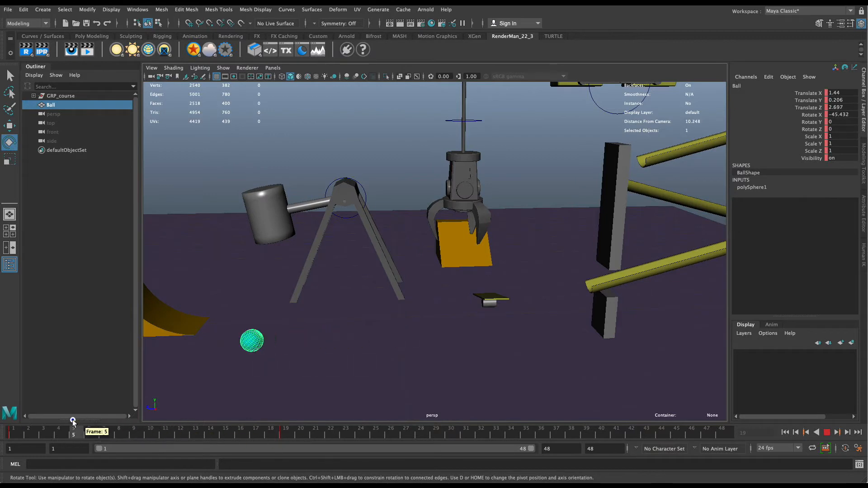
{"action": "left_click", "coordinate": [283, 415]}
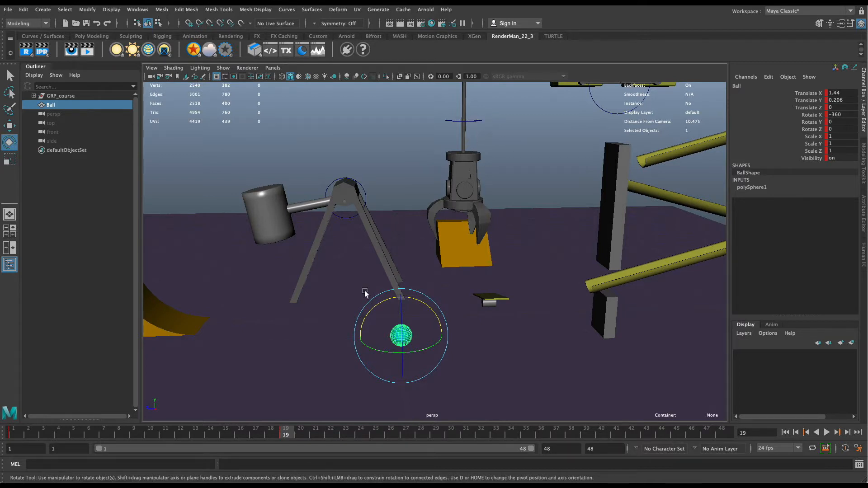
Select the claw's control and key all its channels at frames 19 and 14 in its raised position
{"action": "left_click", "coordinate": [478, 121]}
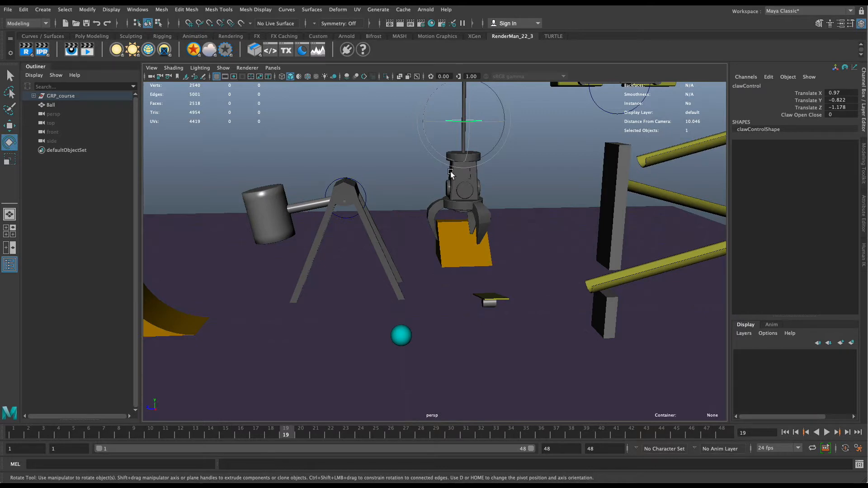
{"action": "key", "text": "w"}
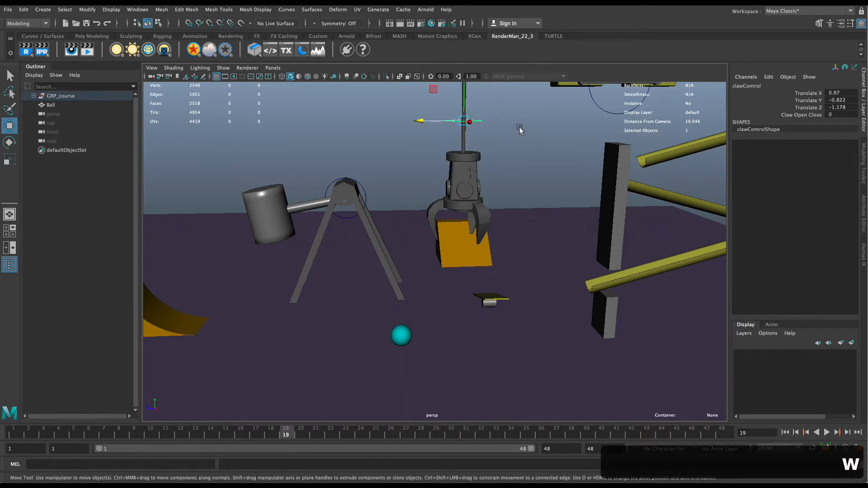
{"action": "left_click_drag", "start_coordinate": [454, 144], "coordinate": [478, 146], "text": "alt"}
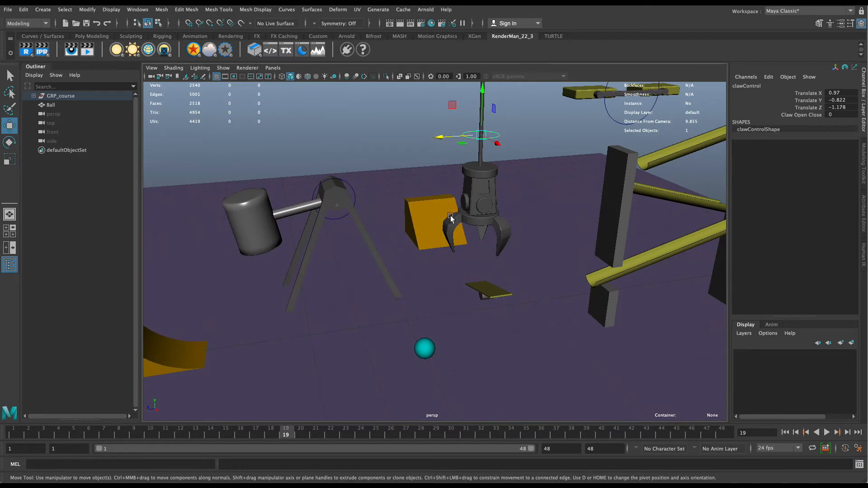
{"action": "key", "text": "s"}
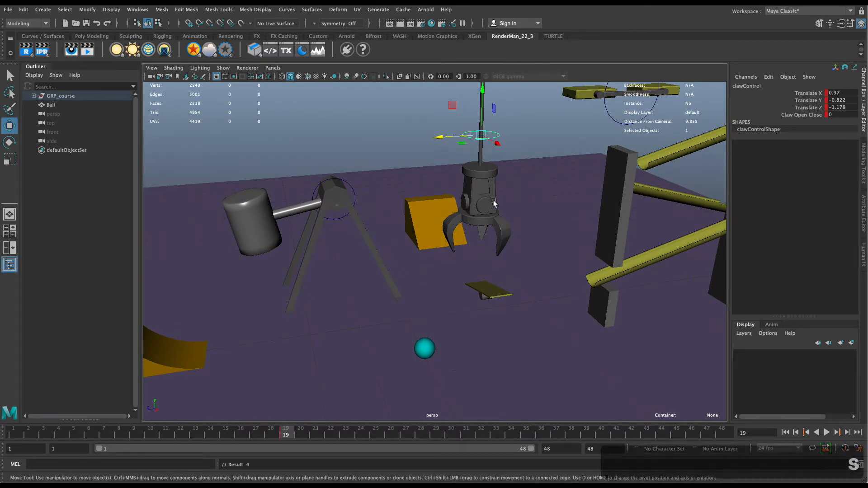
{"action": "double_click", "coordinate": [285, 432]}
{"action": "left_click", "coordinate": [285, 432]}
{"action": "left_click", "coordinate": [137, 433]}
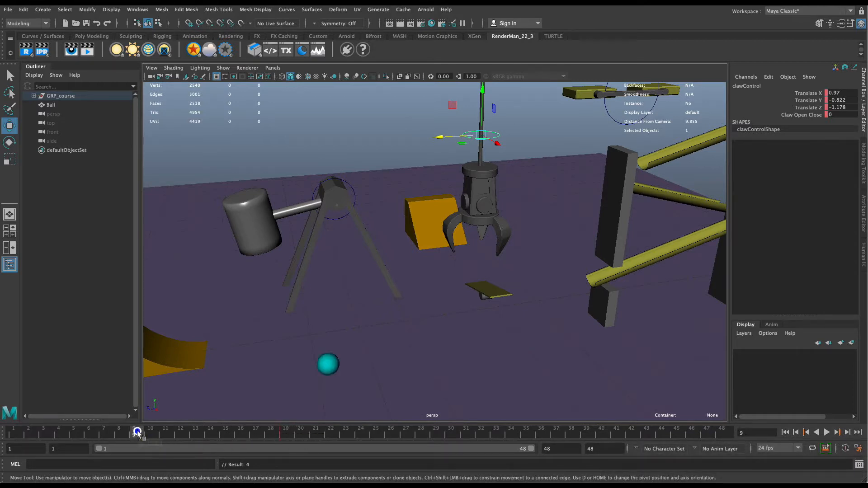
{"action": "left_click", "coordinate": [210, 432]}
{"action": "key", "text": "s"}
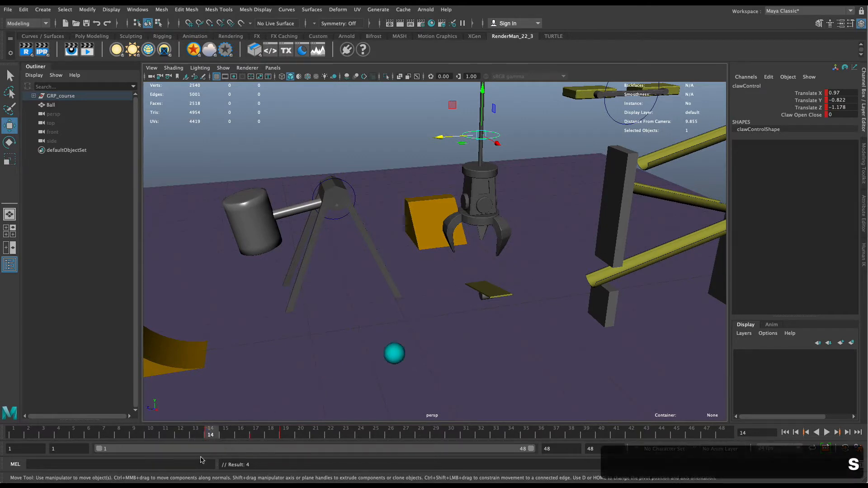
{"action": "left_click", "coordinate": [212, 433]}
At frame 19, move the claw down over the ball to about Translate X 1.246, Y -2.717, Z -0.096
{"action": "left_click_drag", "start_coordinate": [211, 433], "coordinate": [285, 433]}
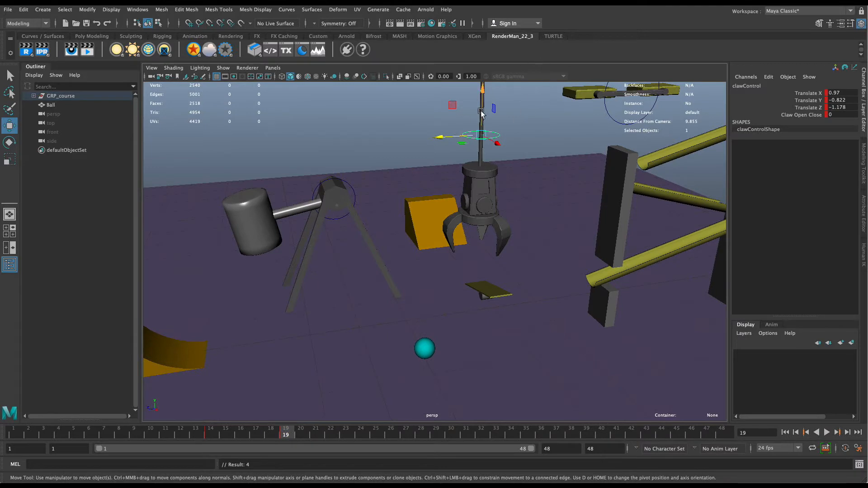
{"action": "left_click_drag", "start_coordinate": [482, 114], "coordinate": [480, 213]}
{"action": "left_click_drag", "start_coordinate": [477, 235], "coordinate": [434, 268]}
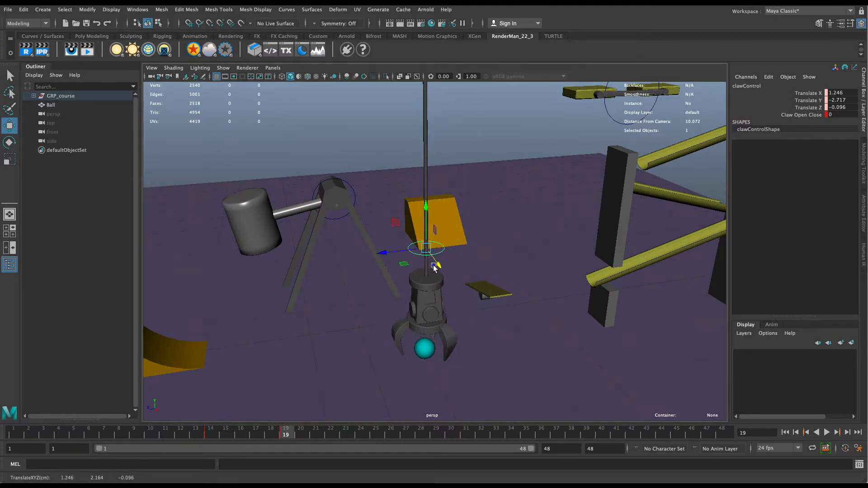
Center the claw around the ball at Translate X 1.416 and Z -0.052, and key all its channels at frame 19
{"action": "key", "text": "f"}
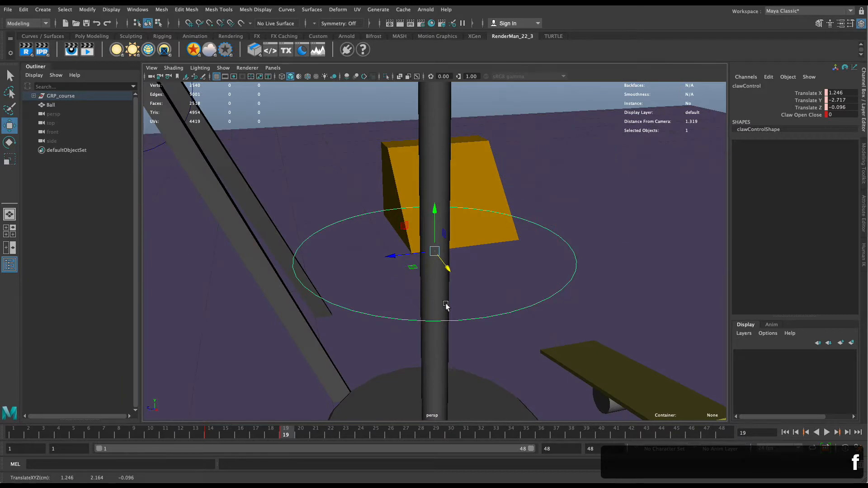
{"action": "middle_click_drag", "start_coordinate": [444, 310], "coordinate": [439, 188], "text": "alt"}
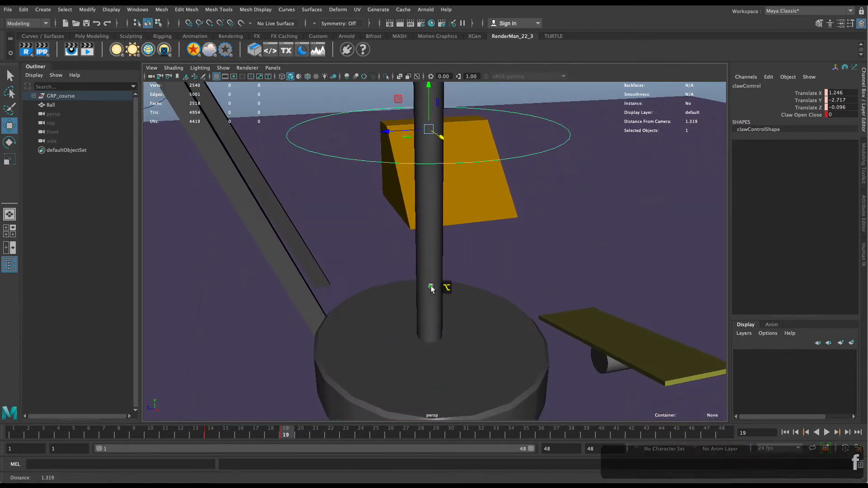
{"action": "right_click_drag", "start_coordinate": [432, 288], "coordinate": [312, 299], "text": "alt"}
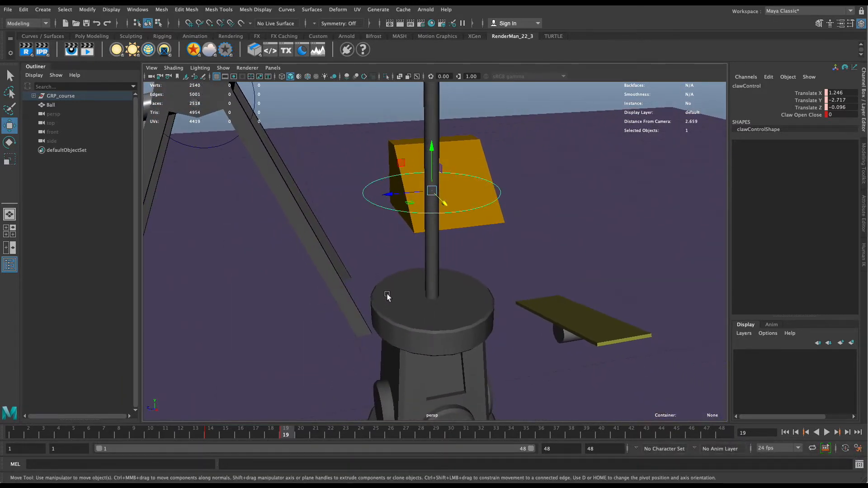
{"action": "middle_click_drag", "start_coordinate": [387, 299], "coordinate": [405, 223], "text": "alt"}
{"action": "left_click_drag", "start_coordinate": [406, 223], "coordinate": [491, 273], "text": "alt"}
{"action": "right_click_drag", "start_coordinate": [490, 273], "coordinate": [283, 285], "text": "alt"}
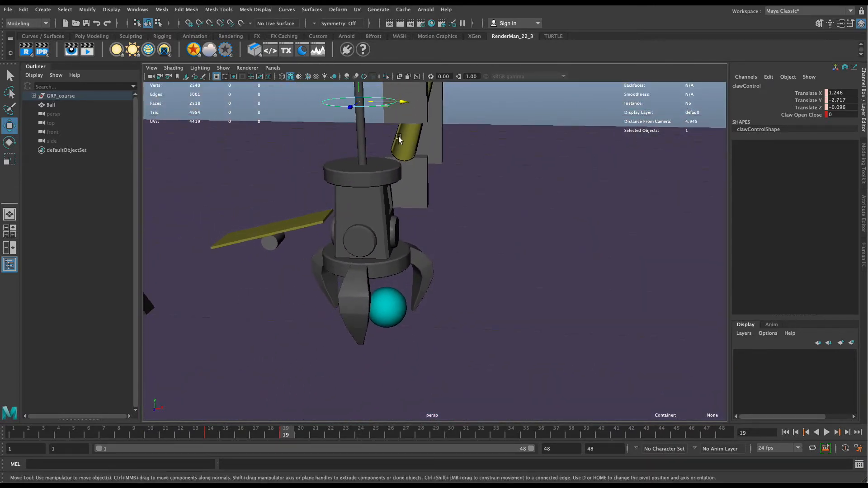
{"action": "left_click_drag", "start_coordinate": [402, 102], "coordinate": [423, 106]}
{"action": "left_click_drag", "start_coordinate": [528, 257], "coordinate": [468, 148], "text": "alt"}
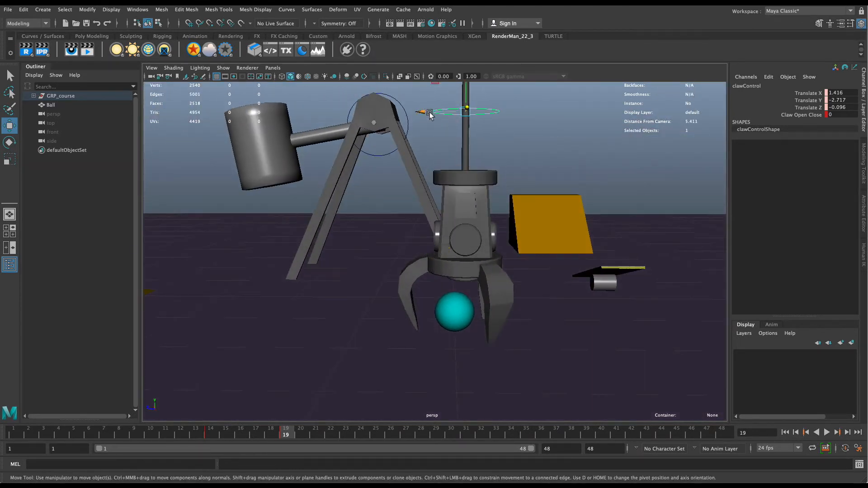
{"action": "left_click_drag", "start_coordinate": [430, 115], "coordinate": [426, 115]}
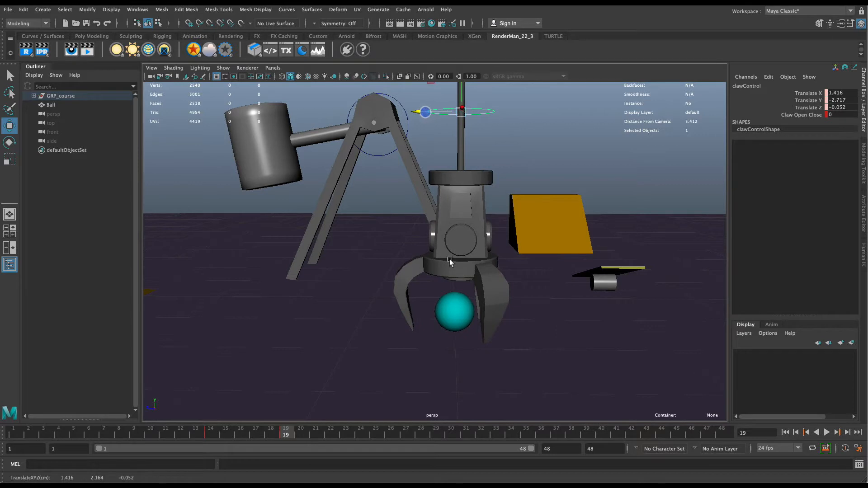
{"action": "key", "text": "s"}
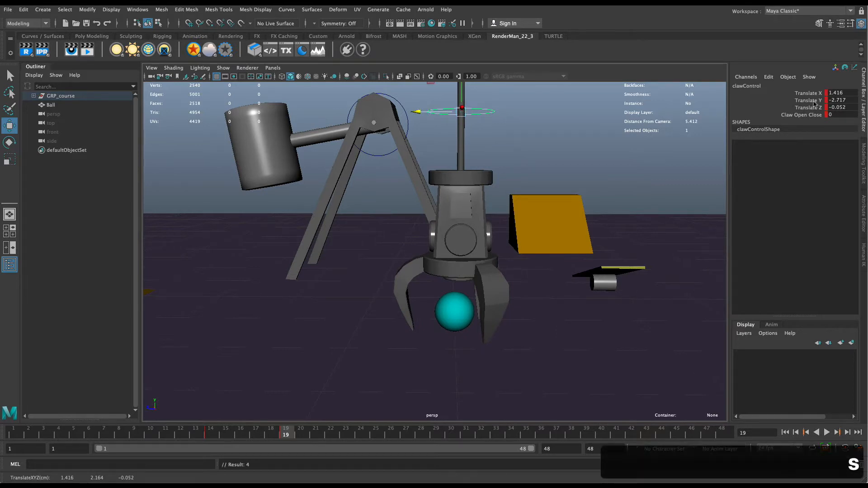
Move the claw control's frame 14 keyframe to frame 9 and scrub through the descent to frame 25
{"action": "mouse_move", "coordinate": [240, 437]}
{"action": "left_mouse_down"}
{"action": "mouse_move", "coordinate": [210, 432]}
{"action": "mouse_move", "coordinate": [285, 432]}
{"action": "mouse_move", "coordinate": [249, 430]}
{"action": "left_mouse_up"}
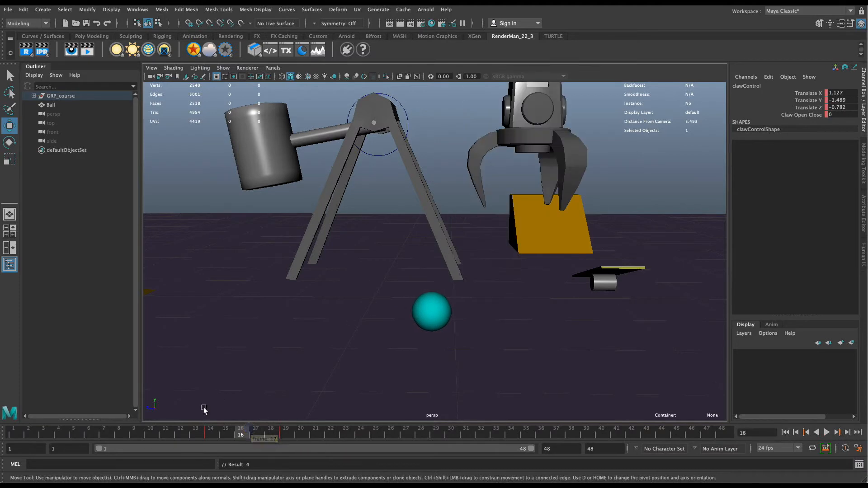
{"action": "left_click", "coordinate": [211, 434]}
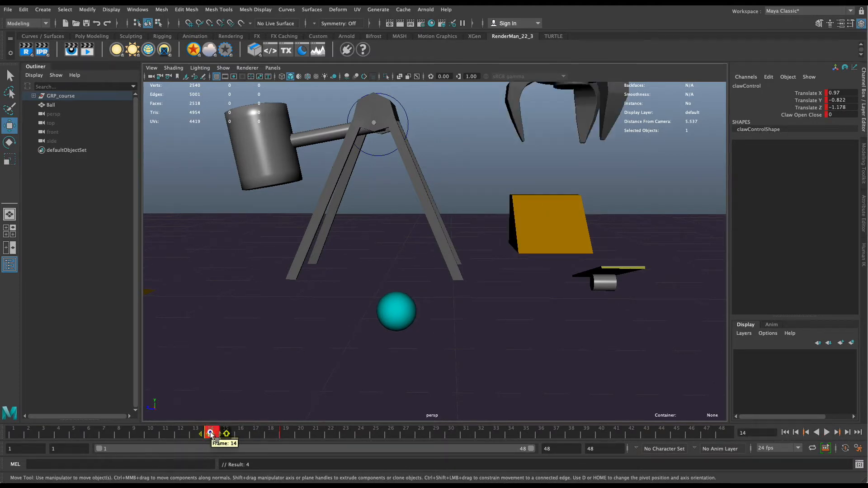
{"action": "left_click_drag", "start_coordinate": [190, 436], "coordinate": [375, 437]}
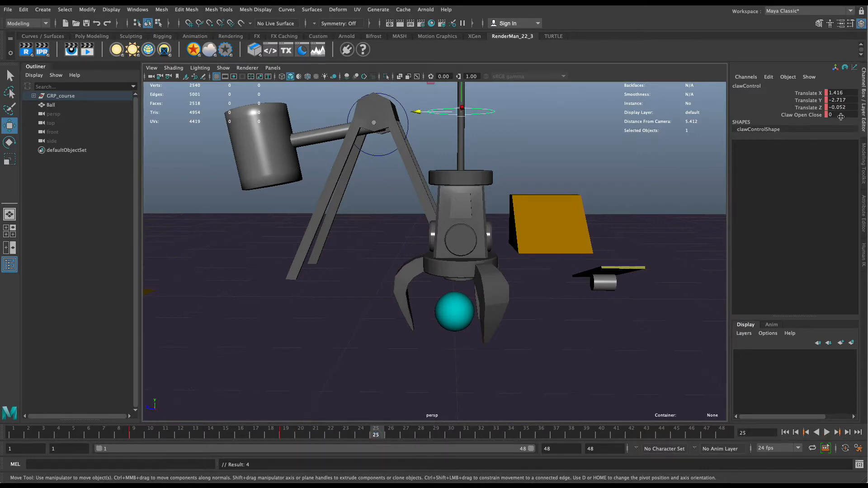
At frame 25, set Claw Open Close to 10, key only that channel and scrub through the closing motion
{"action": "left_click_drag", "start_coordinate": [841, 117], "coordinate": [858, 117]}
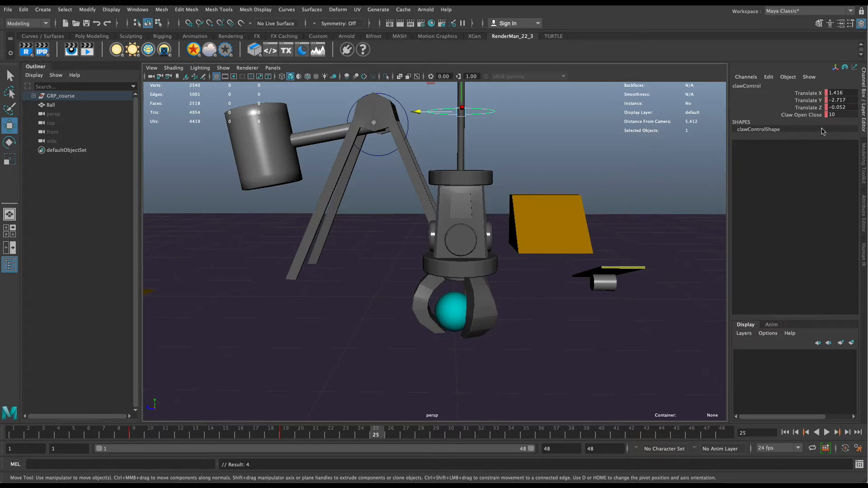
{"action": "right_click", "coordinate": [814, 117]}
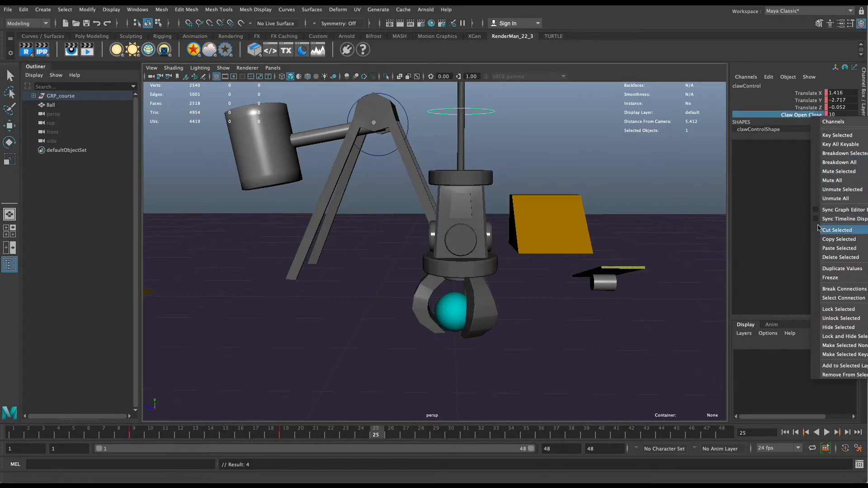
{"action": "left_click", "coordinate": [828, 136]}
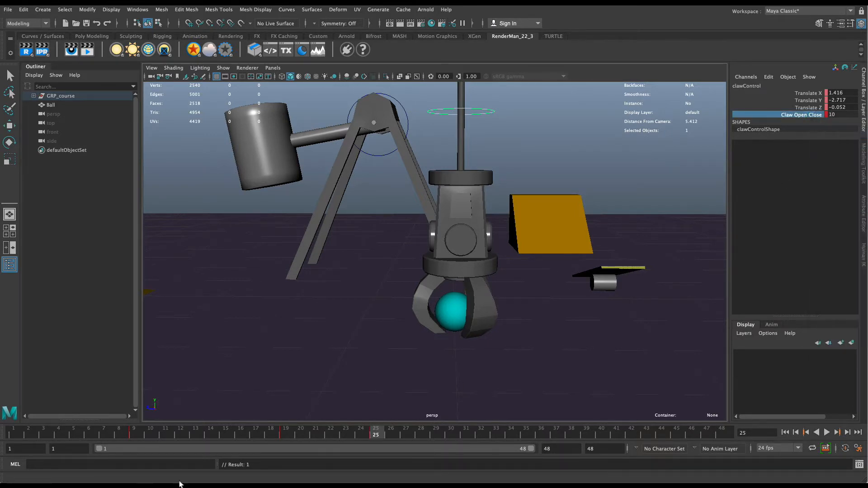
{"action": "left_click", "coordinate": [286, 434]}
{"action": "left_click_drag", "start_coordinate": [289, 434], "coordinate": [400, 435]}
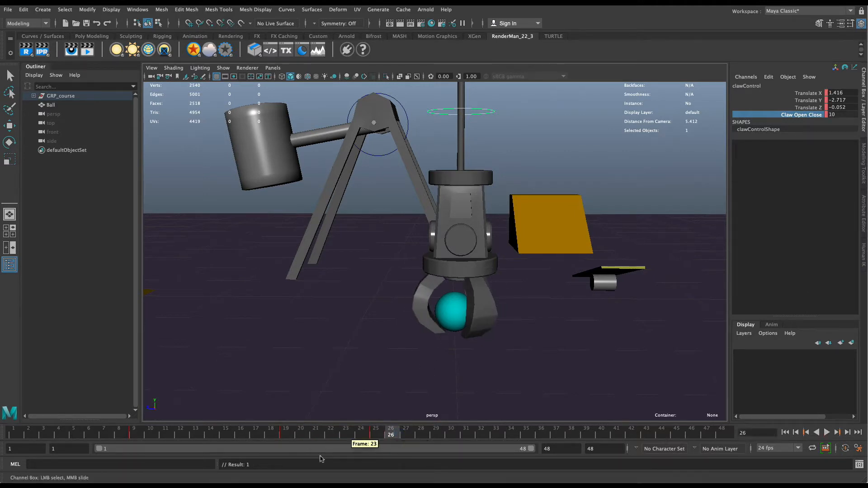
At frame 19, raise the claw slightly to a Translate Y of about -2.567, key all its channels and scrub to frame 25
{"action": "left_click", "coordinate": [285, 435]}
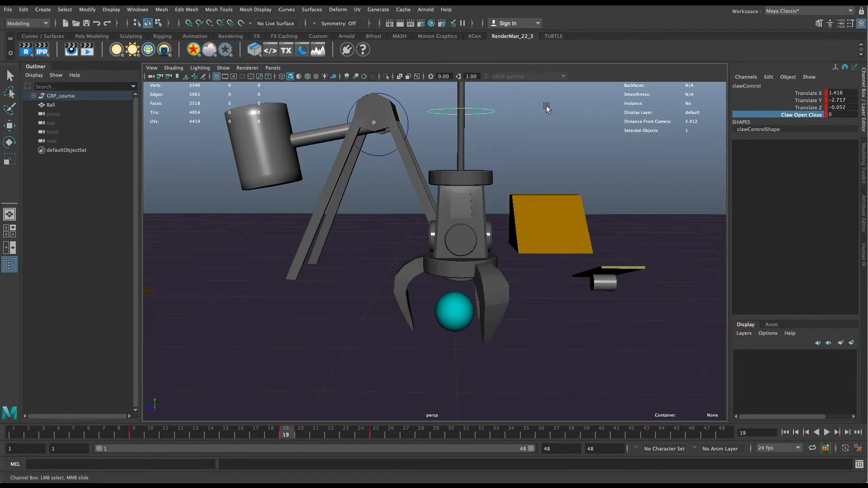
{"action": "key", "text": "w"}
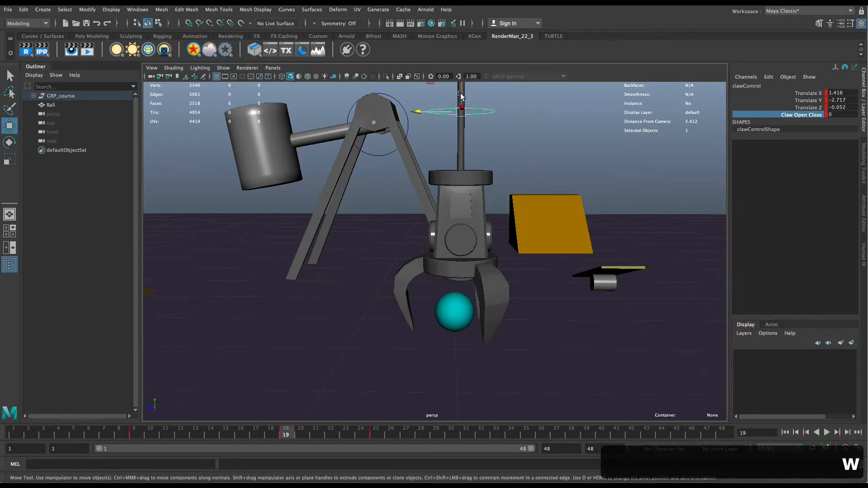
{"action": "left_click_drag", "start_coordinate": [461, 96], "coordinate": [459, 87]}
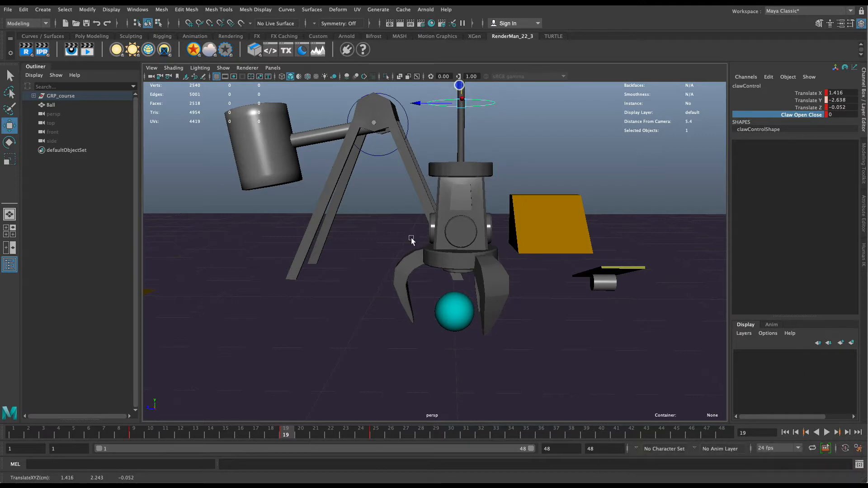
{"action": "key", "text": "s"}
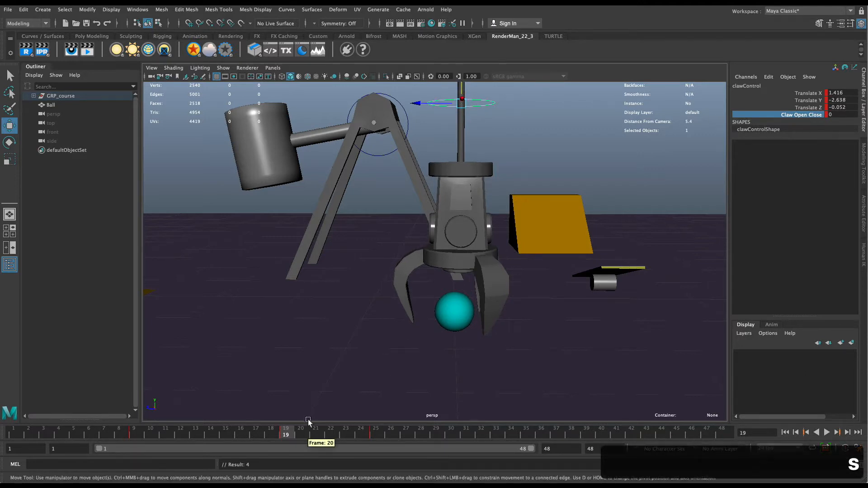
{"action": "mouse_move", "coordinate": [293, 433]}
{"action": "left_mouse_down"}
{"action": "mouse_move", "coordinate": [394, 433]}
{"action": "mouse_move", "coordinate": [257, 432]}
{"action": "mouse_move", "coordinate": [286, 433]}
{"action": "left_mouse_up"}
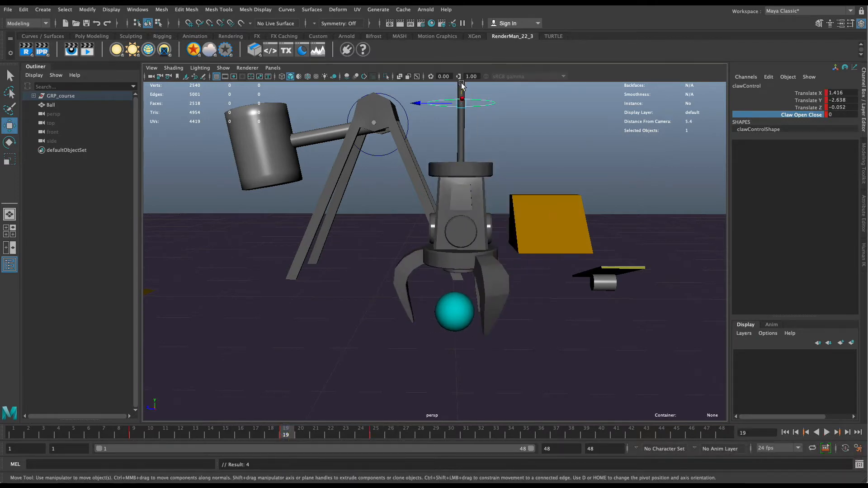
{"action": "left_click_drag", "start_coordinate": [461, 84], "coordinate": [461, 81]}
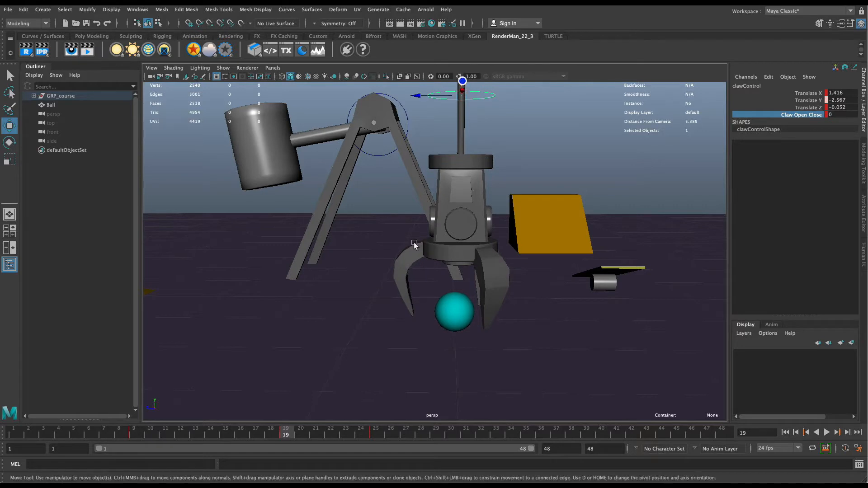
{"action": "key", "text": "s"}
{"action": "left_click_drag", "start_coordinate": [316, 425], "coordinate": [381, 430]}
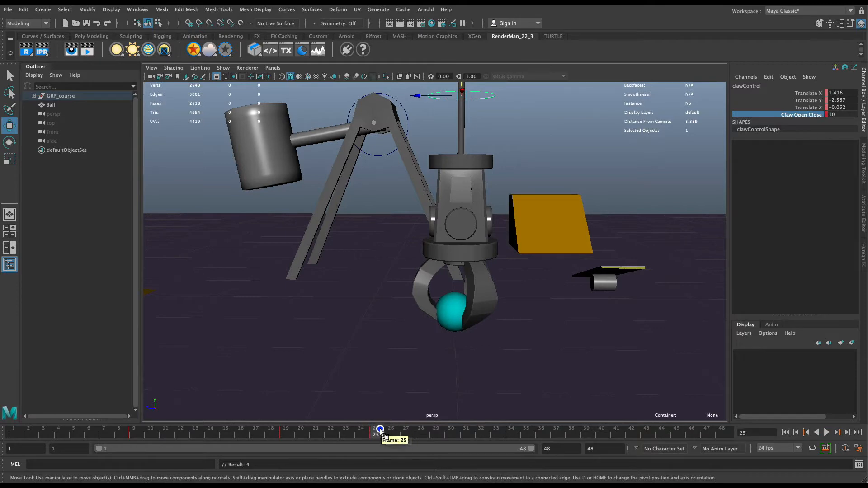
At frame 25, adjust the claw control's height around the ball to a Translate Y of about -2.584 and key all its channels
{"action": "mouse_move", "coordinate": [384, 354]}
{"action": "left_mouse_down", "text": "alt"}
{"action": "mouse_move", "coordinate": [452, 351]}
{"action": "mouse_move", "coordinate": [409, 338]}
{"action": "mouse_move", "coordinate": [403, 345]}
{"action": "left_mouse_up", "text": "alt"}
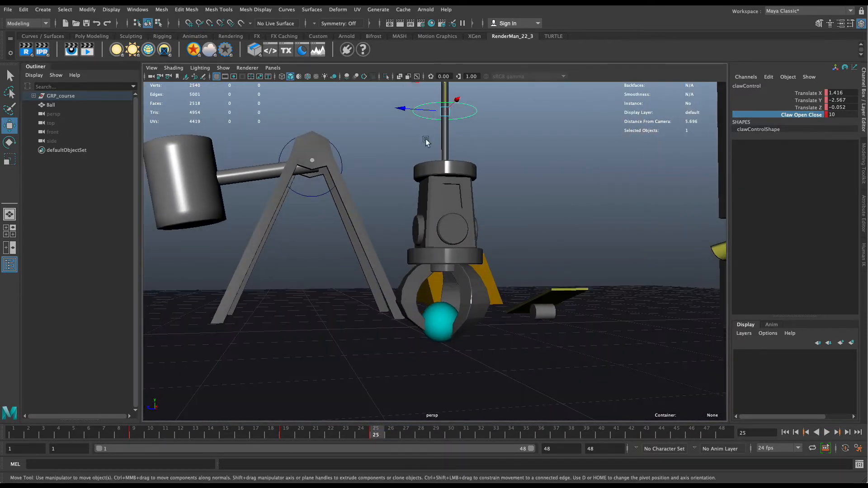
{"action": "left_click_drag", "start_coordinate": [445, 94], "coordinate": [442, 105]}
{"action": "left_click_drag", "start_coordinate": [470, 307], "coordinate": [470, 325], "text": "alt"}
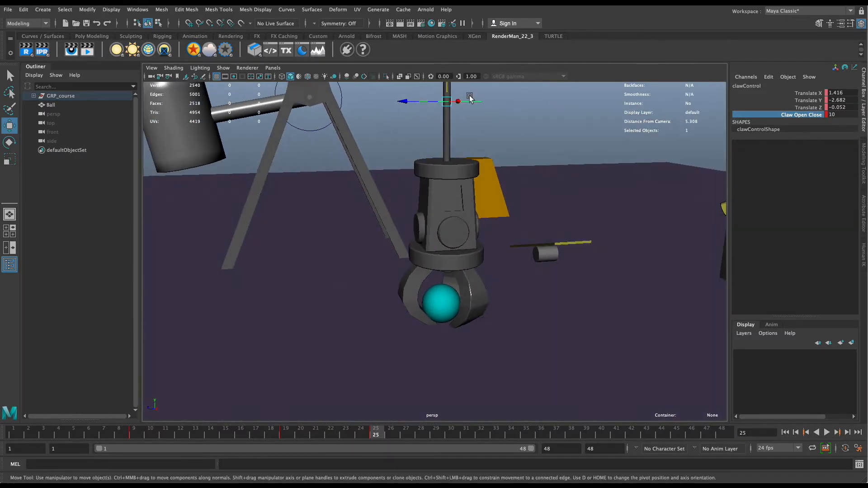
{"action": "left_click_drag", "start_coordinate": [449, 92], "coordinate": [449, 85]}
{"action": "left_click_drag", "start_coordinate": [458, 118], "coordinate": [462, 201], "text": "alt"}
{"action": "left_click_drag", "start_coordinate": [452, 91], "coordinate": [451, 89]}
{"action": "key", "text": "s"}
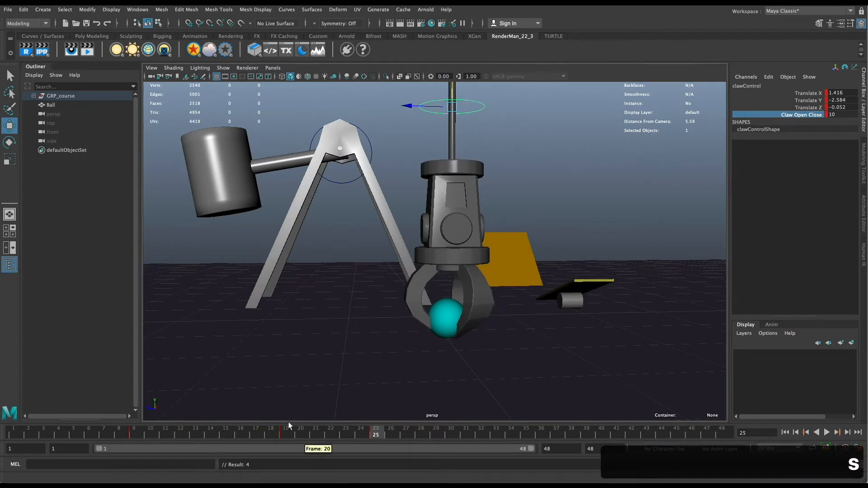
{"action": "left_click_drag", "start_coordinate": [310, 434], "coordinate": [382, 436]}
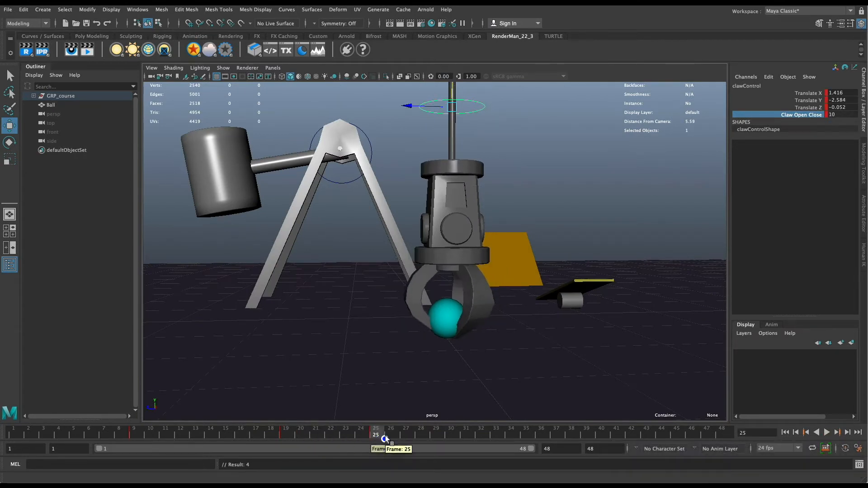
At frame 25, raise the ball inside the closed claw to a Translate Y of about 0.327 and key all its channels
{"action": "left_click", "coordinate": [442, 329]}
{"action": "left_click_drag", "start_coordinate": [447, 294], "coordinate": [448, 283]}
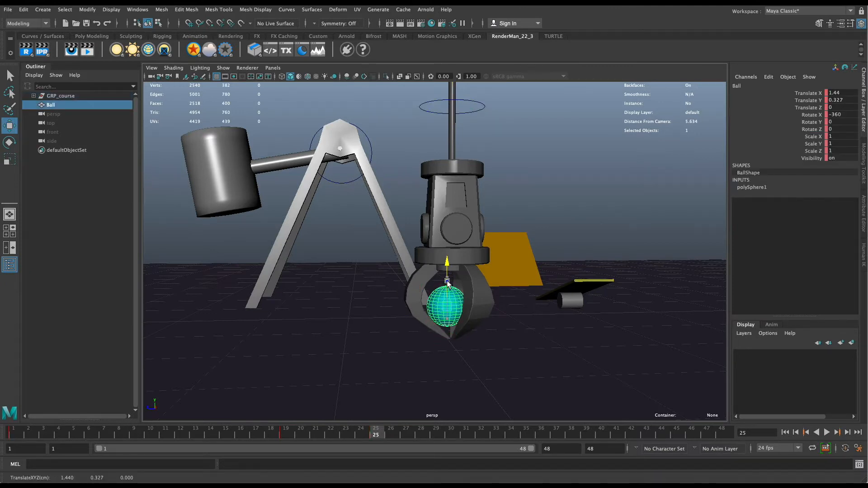
{"action": "key", "text": "s"}
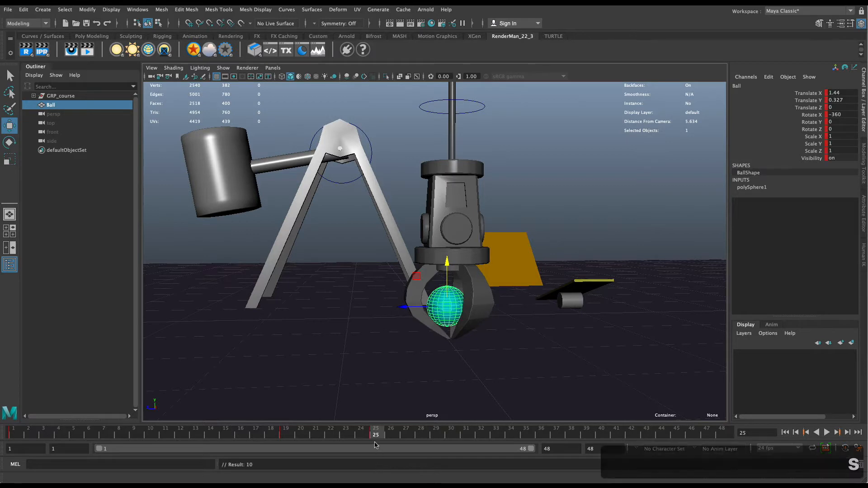
Key the ball at frame 22 while it rests on the ground, shift that keyframe to frame 23 and scrub to frame 25
{"action": "left_click_drag", "start_coordinate": [353, 438], "coordinate": [330, 435]}
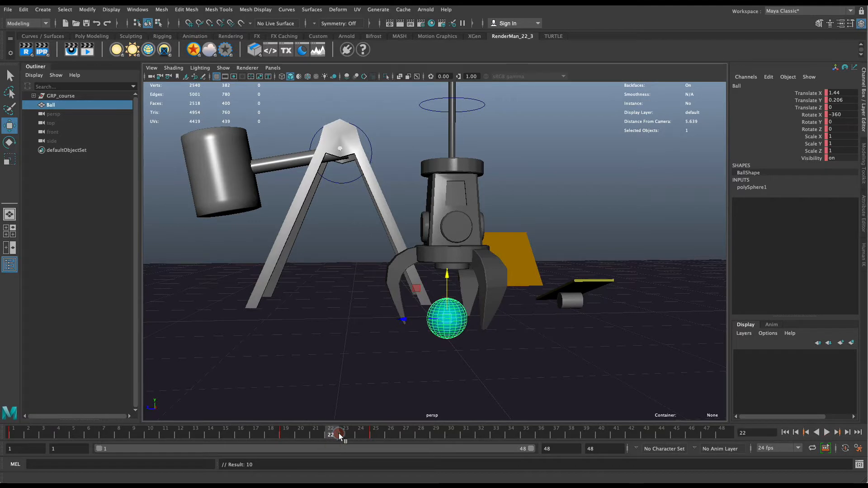
{"action": "key", "text": "s"}
{"action": "mouse_move", "coordinate": [333, 439]}
{"action": "left_mouse_down"}
{"action": "mouse_move", "coordinate": [351, 433]}
{"action": "mouse_move", "coordinate": [327, 432]}
{"action": "mouse_move", "coordinate": [335, 433]}
{"action": "left_mouse_up"}
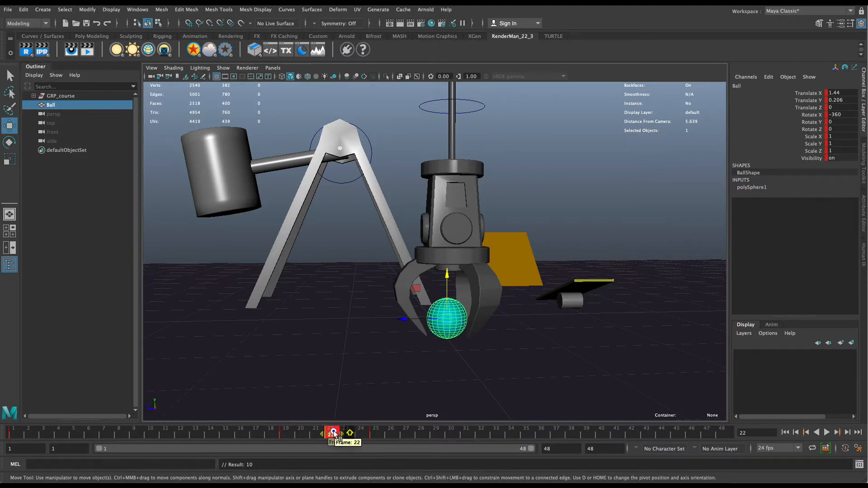
{"action": "left_click_drag", "start_coordinate": [334, 433], "coordinate": [346, 433]}
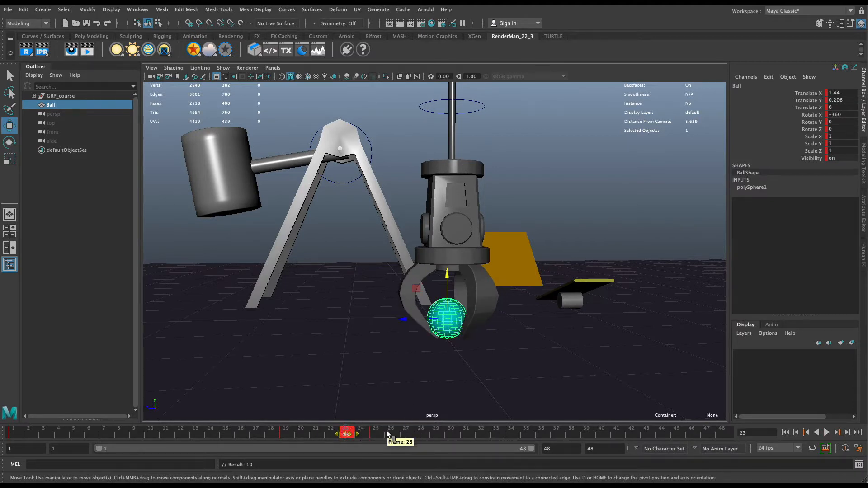
{"action": "left_click", "coordinate": [387, 433]}
{"action": "left_click", "coordinate": [357, 435]}
{"action": "left_click", "coordinate": [348, 434]}
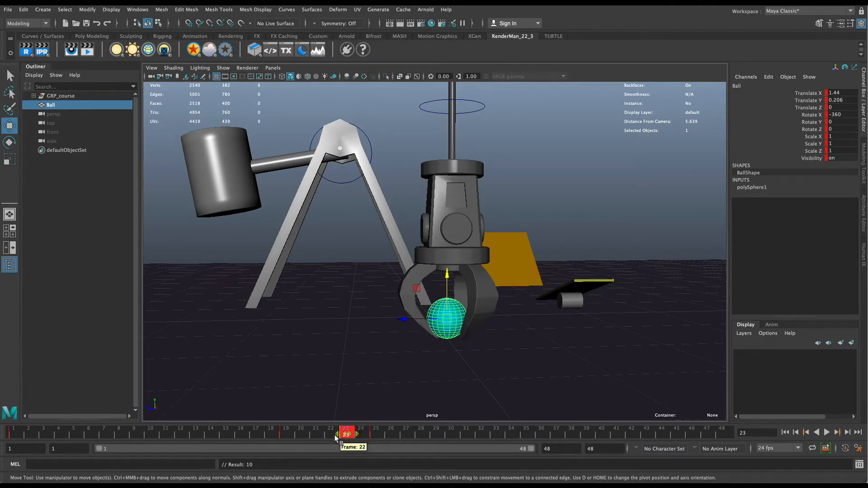
{"action": "left_click_drag", "start_coordinate": [336, 437], "coordinate": [376, 434]}
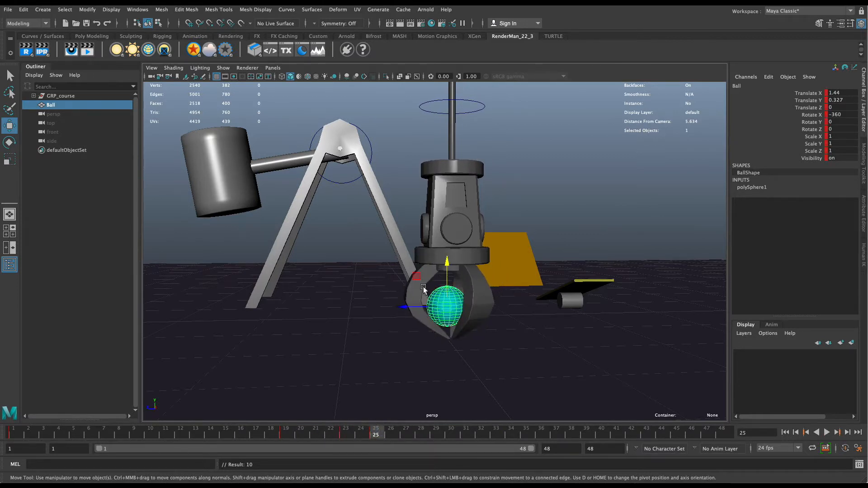
{"action": "left_click_drag", "start_coordinate": [400, 372], "coordinate": [380, 352], "text": "alt"}
{"action": "mouse_move", "coordinate": [382, 434]}
{"action": "left_mouse_down"}
{"action": "mouse_move", "coordinate": [301, 433]}
{"action": "mouse_move", "coordinate": [380, 433]}
{"action": "mouse_move", "coordinate": [326, 431]}
{"action": "mouse_move", "coordinate": [327, 420]}
{"action": "mouse_move", "coordinate": [413, 423]}
{"action": "mouse_move", "coordinate": [272, 427]}
{"action": "mouse_move", "coordinate": [375, 420]}
{"action": "left_mouse_up"}
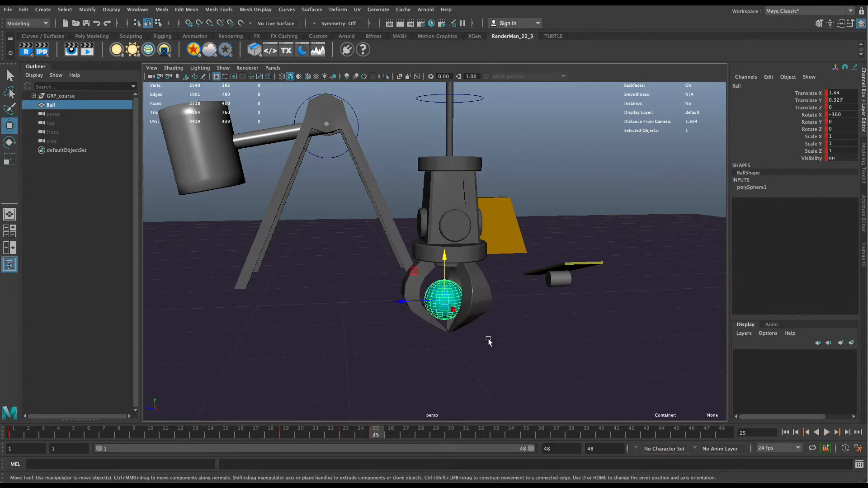
At frame 38, move the claw control to about X 0.884, Y 1.444, Z -1.631 and key all its channels
{"action": "right_click_drag", "start_coordinate": [488, 340], "coordinate": [394, 340], "text": "alt"}
{"action": "left_click_drag", "start_coordinate": [394, 340], "coordinate": [412, 249], "text": "alt"}
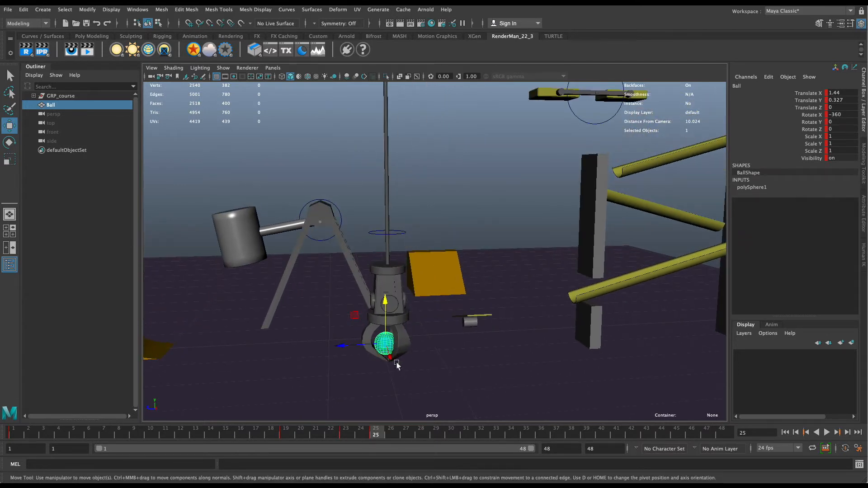
{"action": "left_click_drag", "start_coordinate": [384, 439], "coordinate": [527, 437]}
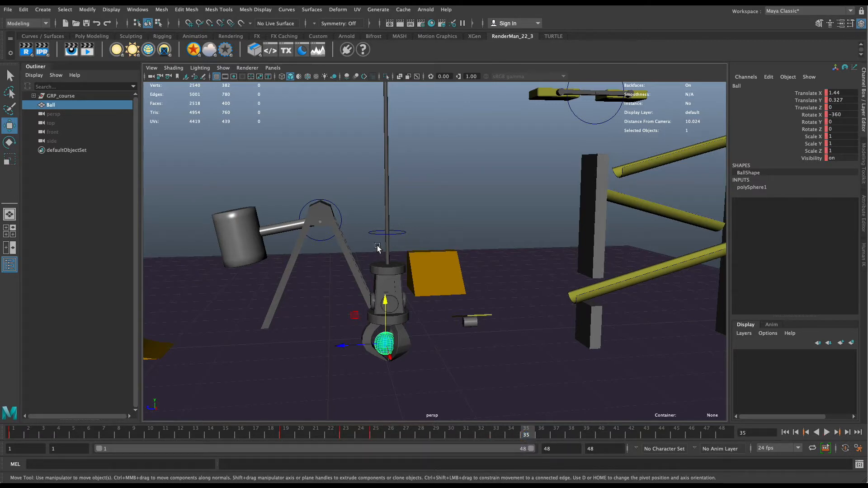
{"action": "left_click", "coordinate": [399, 232]}
{"action": "left_click_drag", "start_coordinate": [389, 437], "coordinate": [571, 438]}
{"action": "left_click_drag", "start_coordinate": [444, 192], "coordinate": [384, 311], "text": "alt"}
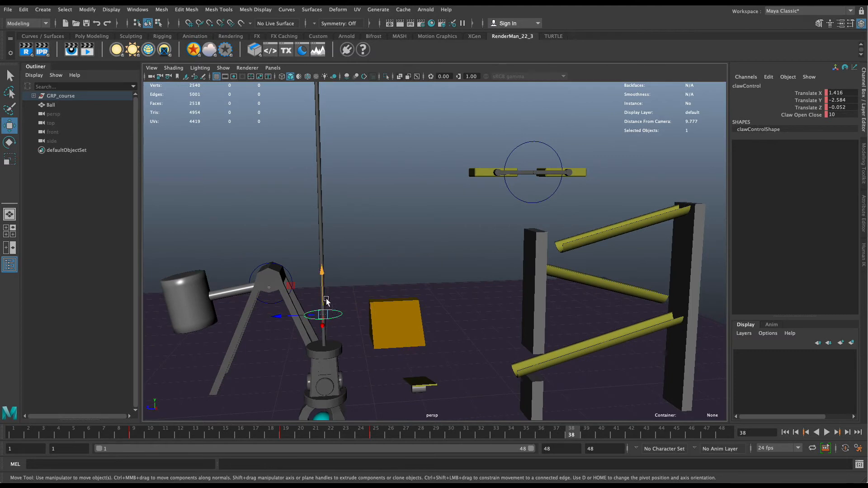
{"action": "left_click_drag", "start_coordinate": [326, 302], "coordinate": [319, 56]}
{"action": "middle_click_drag", "start_coordinate": [328, 138], "coordinate": [327, 303], "text": "alt"}
{"action": "left_click_drag", "start_coordinate": [283, 250], "coordinate": [449, 264]}
{"action": "left_click_drag", "start_coordinate": [515, 300], "coordinate": [449, 312], "text": "alt"}
{"action": "key", "text": "s"}
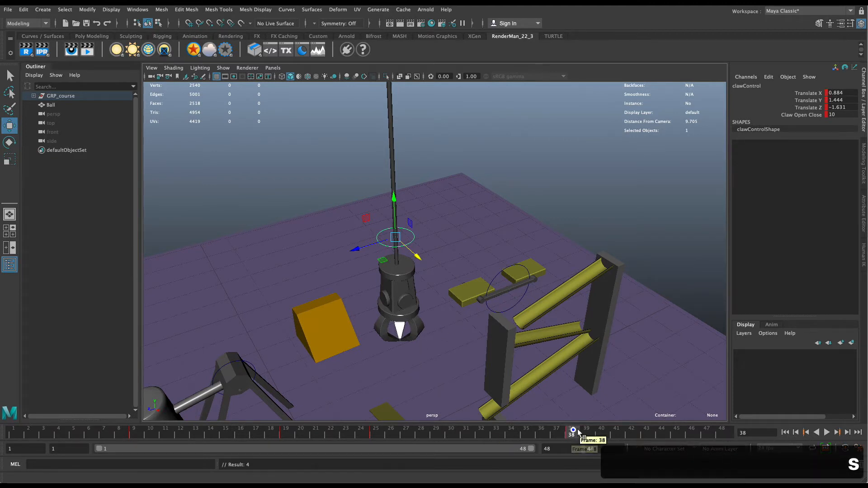
Scrub through the claw's lift between frames 38 and 25 and return to frame 25
{"action": "left_click_drag", "start_coordinate": [573, 432], "coordinate": [384, 448]}
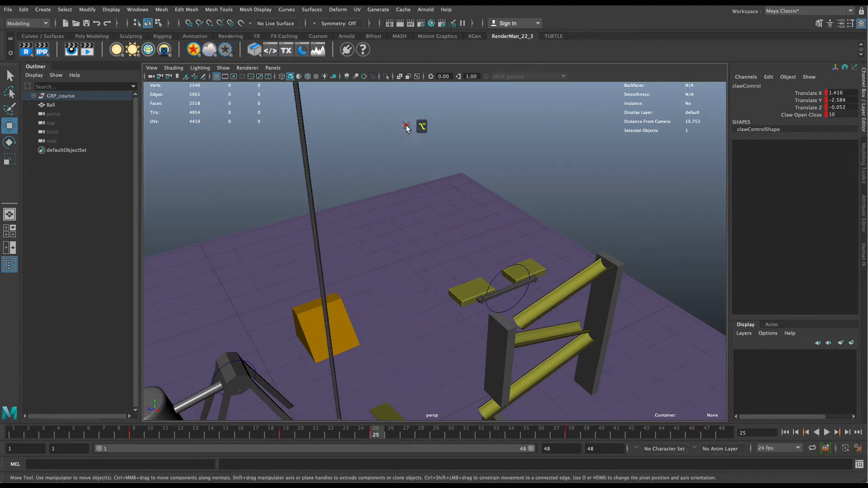
{"action": "left_click_drag", "start_coordinate": [416, 127], "coordinate": [446, 328], "text": "alt"}
{"action": "left_click_drag", "start_coordinate": [385, 433], "coordinate": [361, 442]}
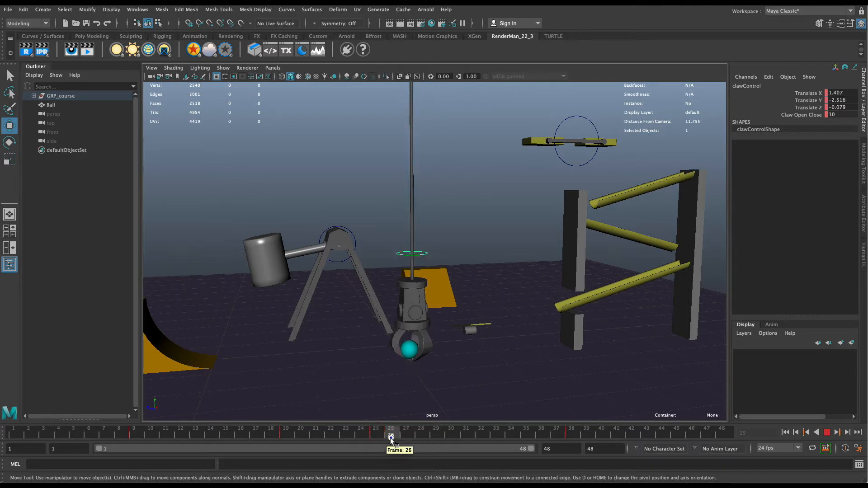
{"action": "left_click_drag", "start_coordinate": [371, 441], "coordinate": [371, 440]}
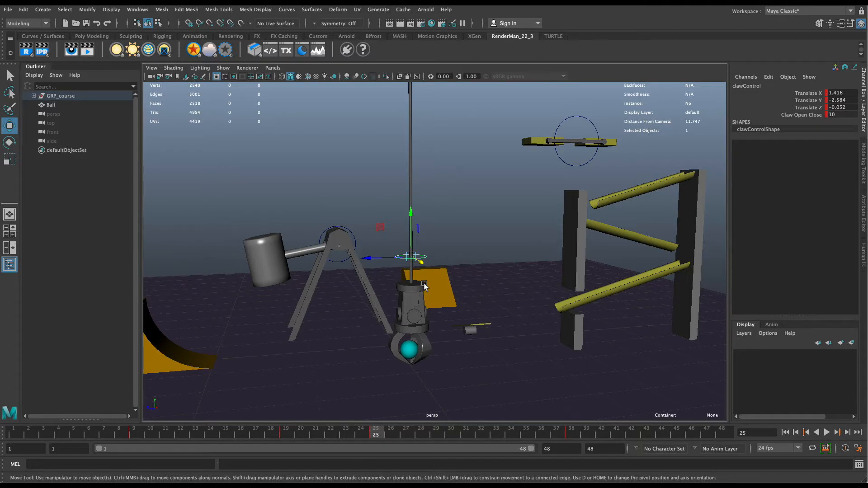
Switch to the Animation menu set and look over the available constraint types
{"action": "left_click", "coordinate": [18, 23]}
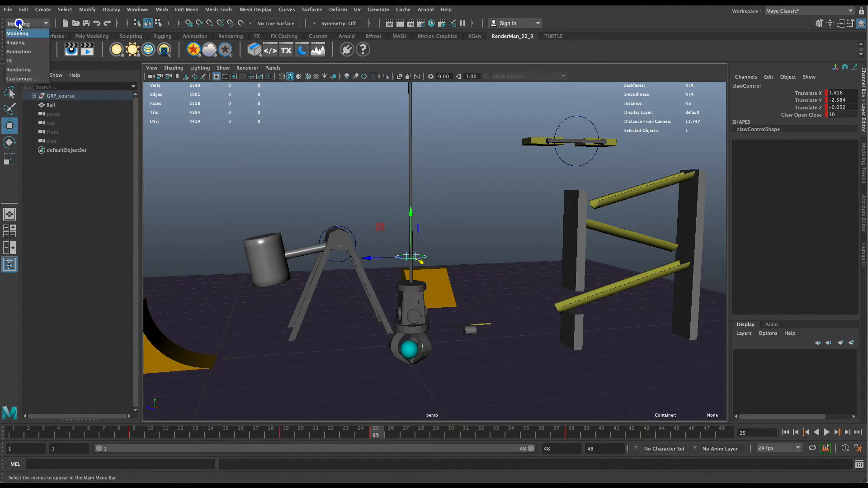
{"action": "left_click", "coordinate": [18, 51]}
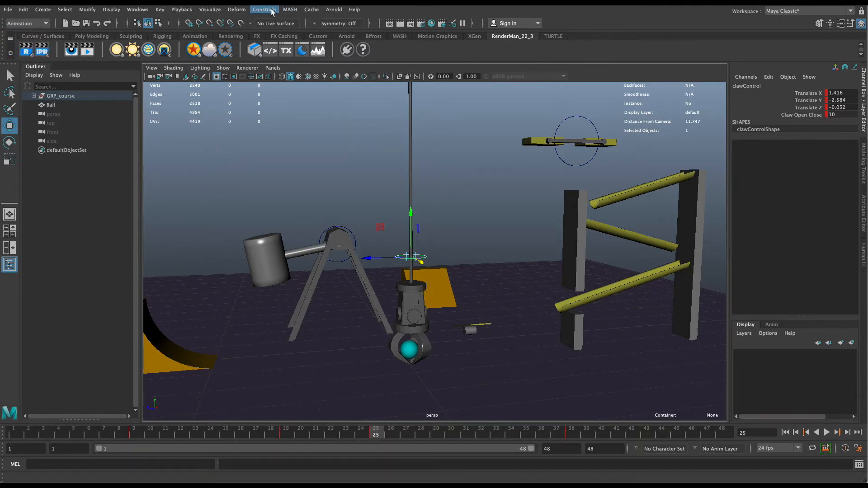
{"action": "left_click", "coordinate": [264, 10]}
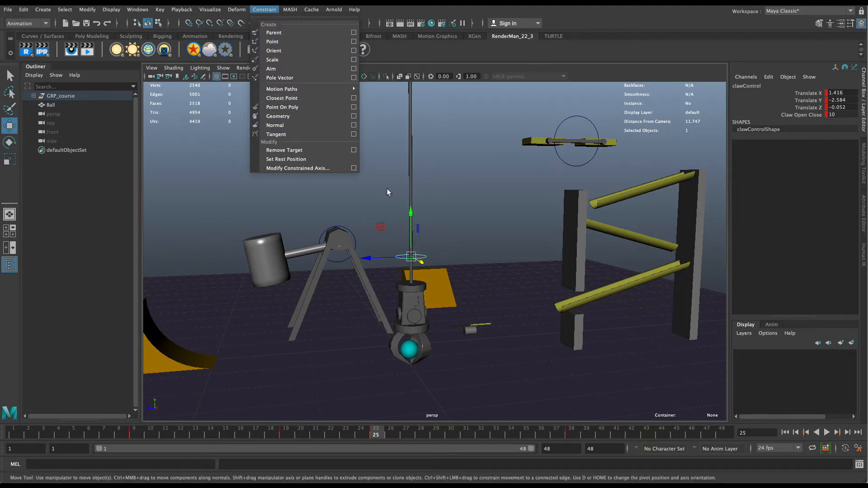
{"action": "left_click", "coordinate": [547, 59]}
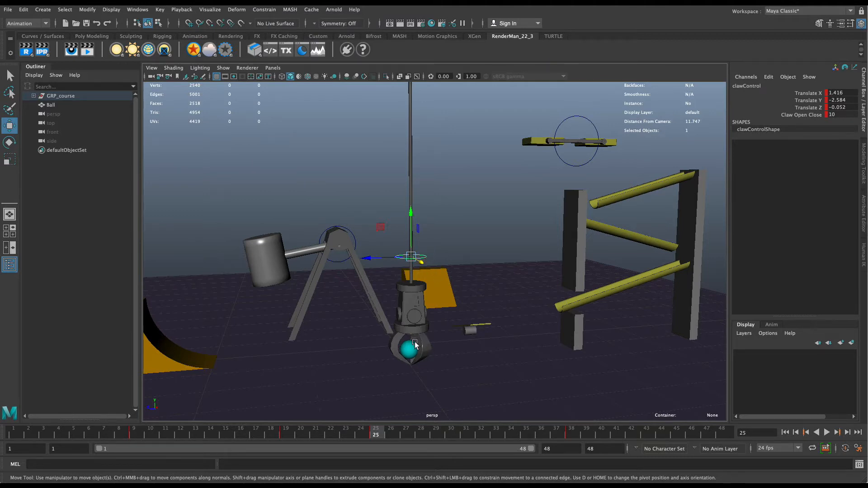
Point-constrain the ball to the claw control with Maintain offset on, all axes constrained and a weight of 1
{"action": "left_click", "coordinate": [425, 353], "text": "shift"}
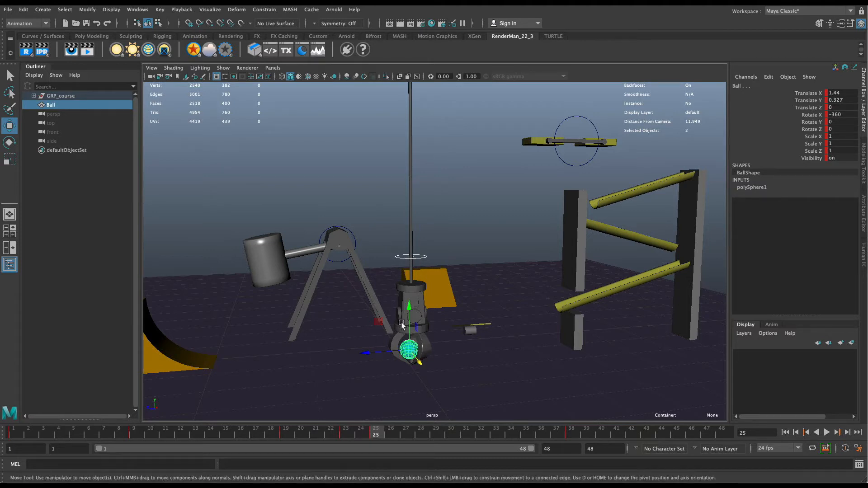
{"action": "left_click", "coordinate": [273, 10]}
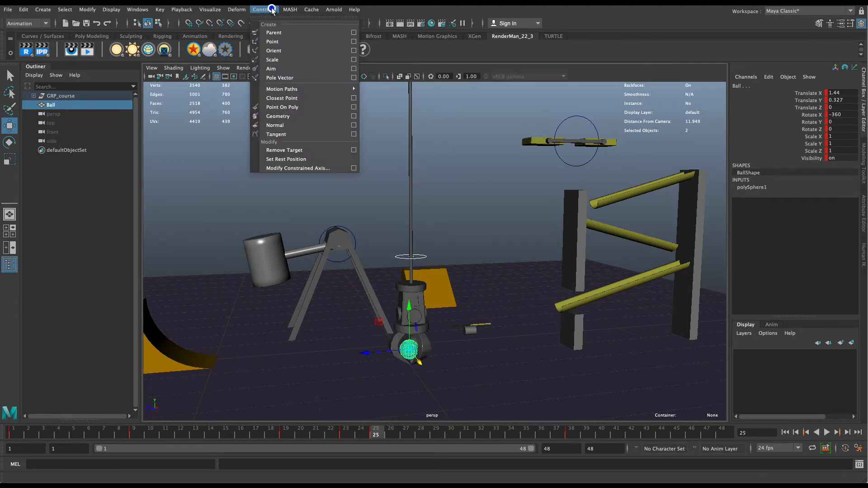
{"action": "left_click", "coordinate": [354, 42]}
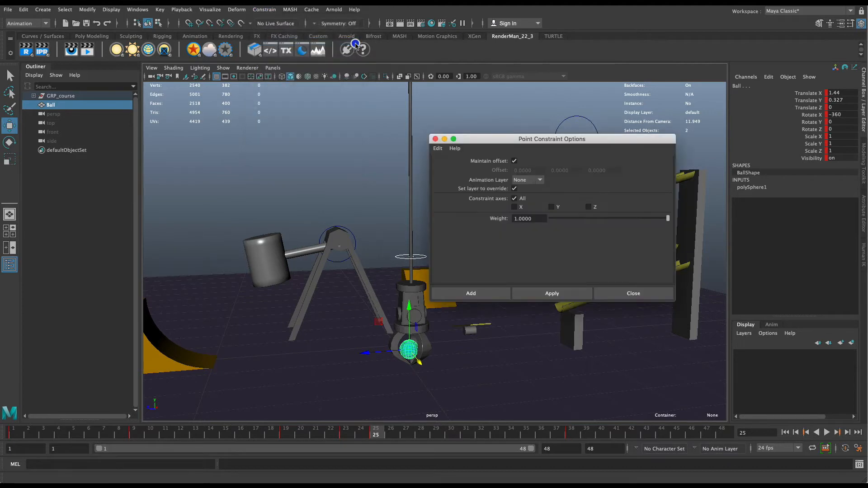
{"action": "left_click", "coordinate": [514, 161]}
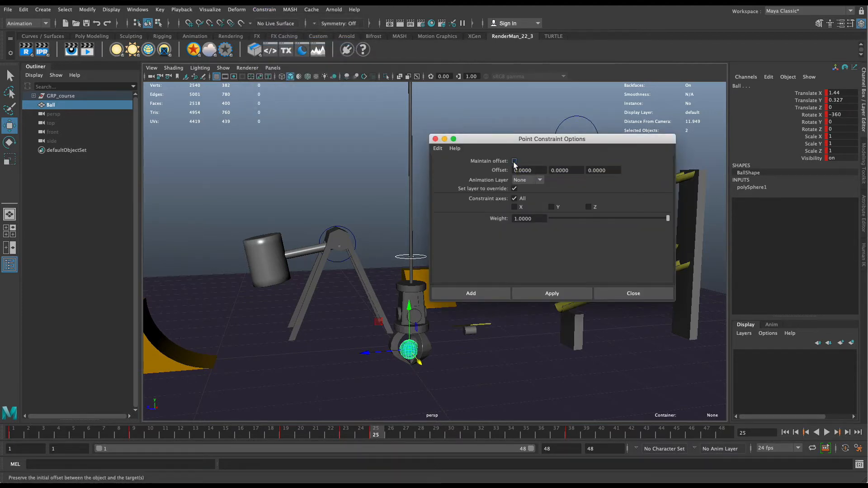
{"action": "left_click", "coordinate": [513, 161]}
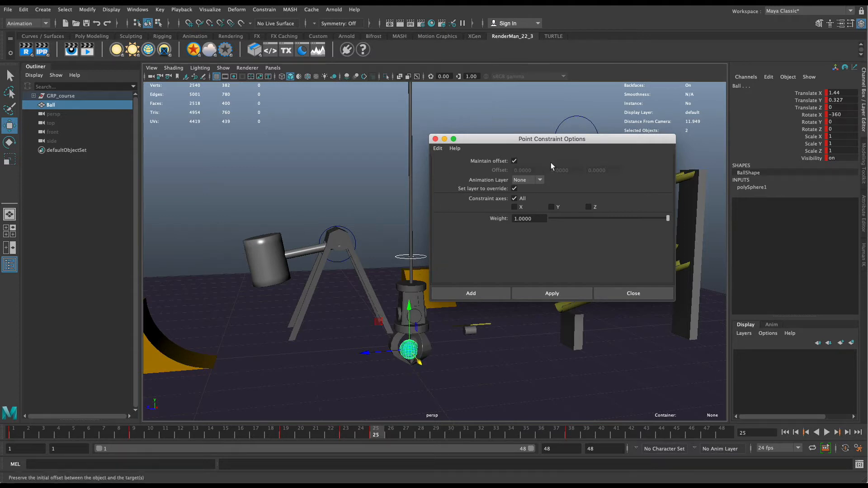
{"action": "left_click_drag", "start_coordinate": [565, 141], "coordinate": [607, 142]}
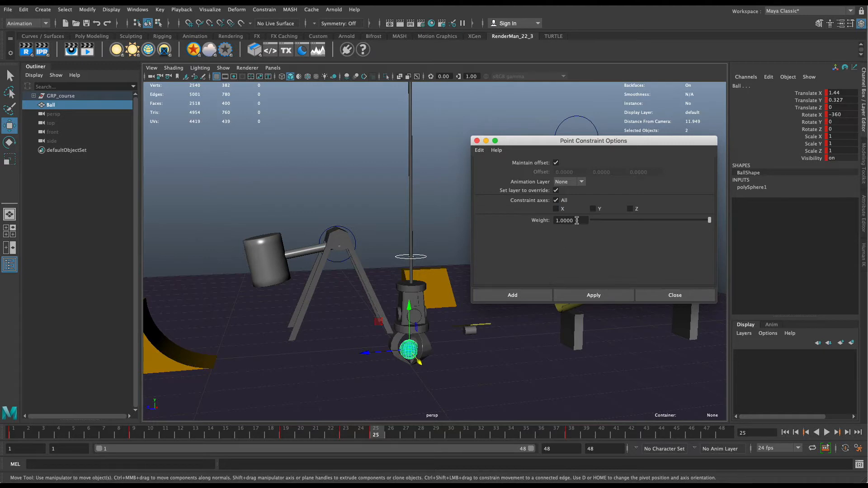
{"action": "left_click_drag", "start_coordinate": [581, 220], "coordinate": [546, 221]}
{"action": "left_click", "coordinate": [505, 297]}
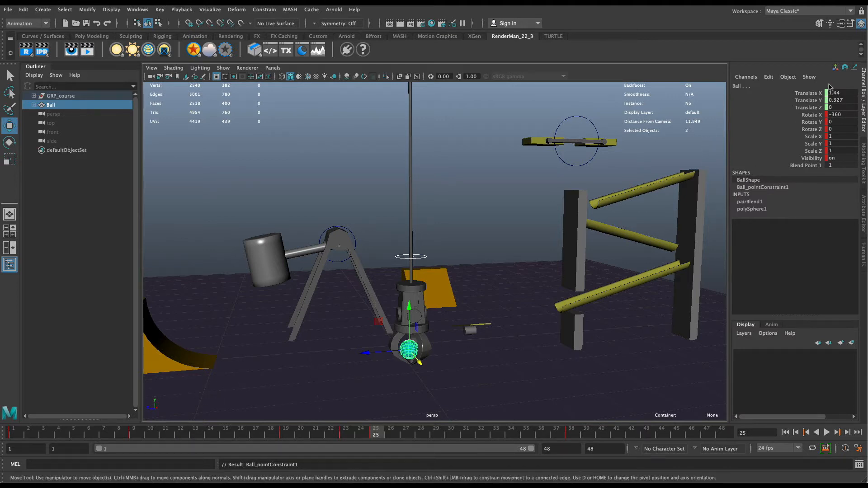
Select only the ball and examine its constrained translate channels, the point constraint's attributes and the Blend Point 1 channel
{"action": "left_click_drag", "start_coordinate": [807, 93], "coordinate": [815, 107]}
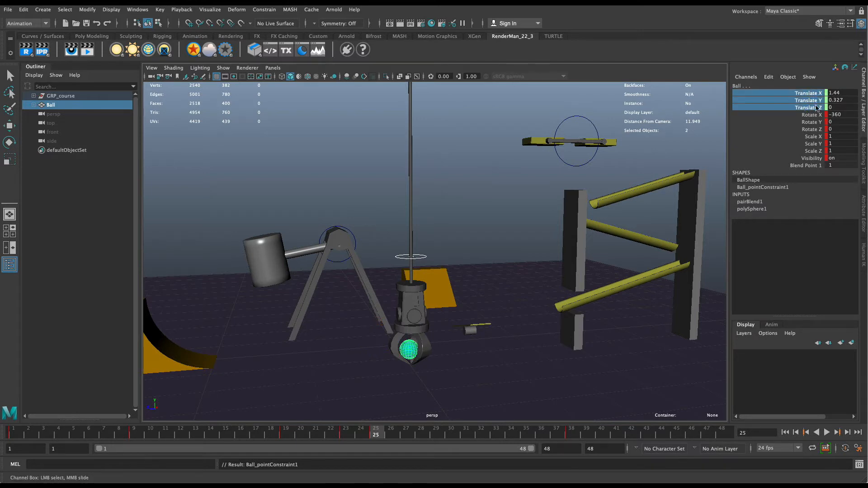
{"action": "left_click", "coordinate": [407, 354]}
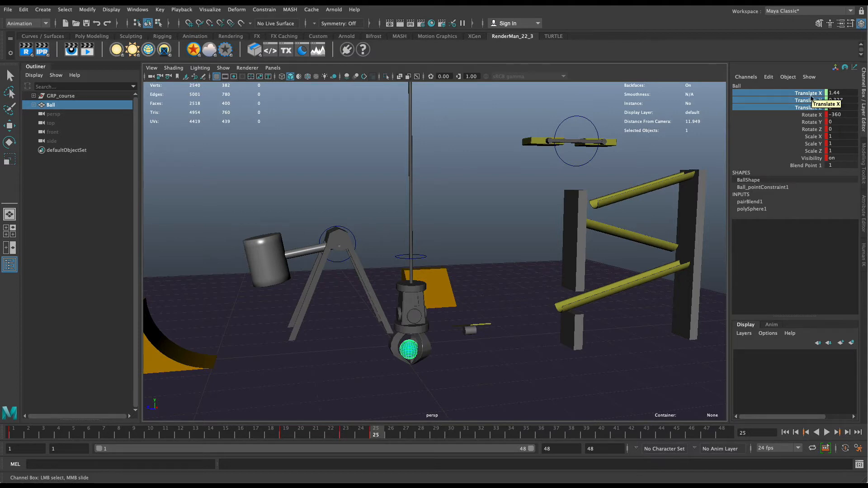
{"action": "left_click", "coordinate": [814, 165]}
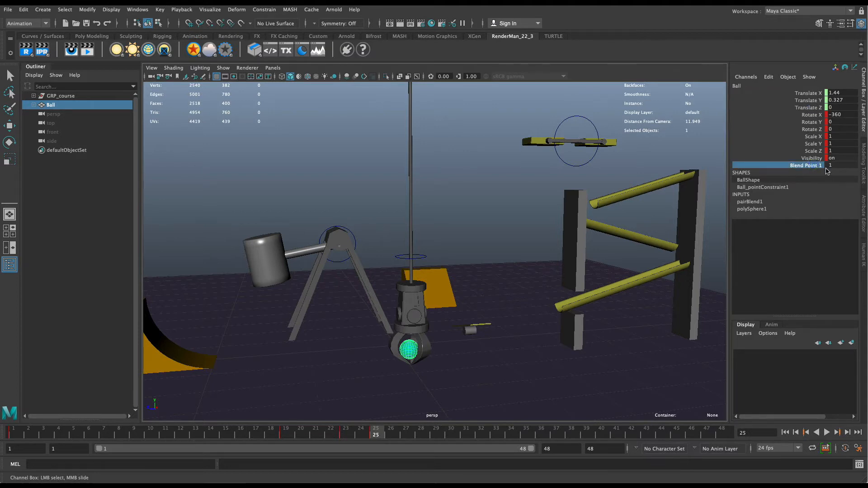
{"action": "left_click", "coordinate": [746, 187]}
{"action": "key", "text": "w"}
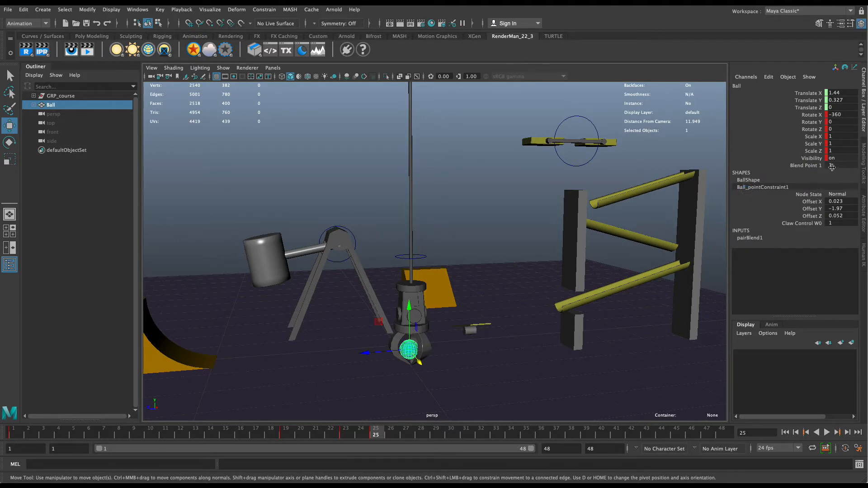
{"action": "left_click", "coordinate": [806, 165]}
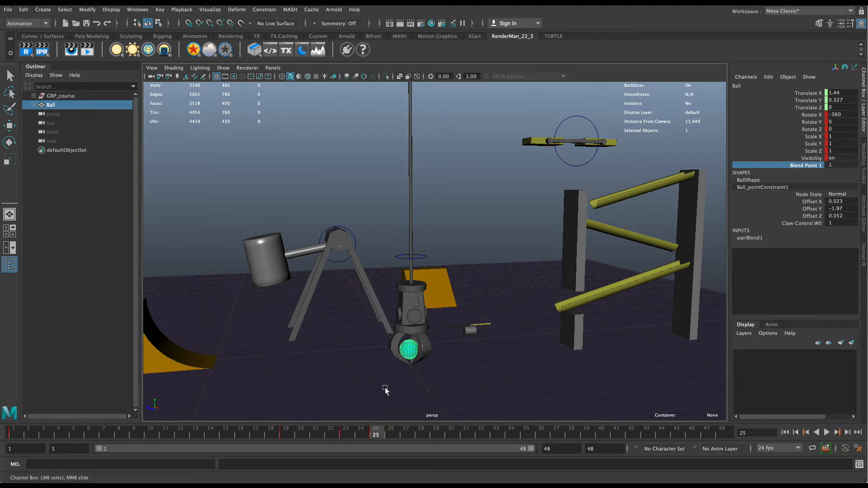
Go from frame 25 to frame 1 and check how the point constraint affects the ball's starting position
{"action": "mouse_move", "coordinate": [382, 432]}
{"action": "left_mouse_down"}
{"action": "mouse_move", "coordinate": [346, 435]}
{"action": "mouse_move", "coordinate": [510, 434]}
{"action": "mouse_move", "coordinate": [45, 434]}
{"action": "mouse_move", "coordinate": [378, 437]}
{"action": "left_mouse_up"}
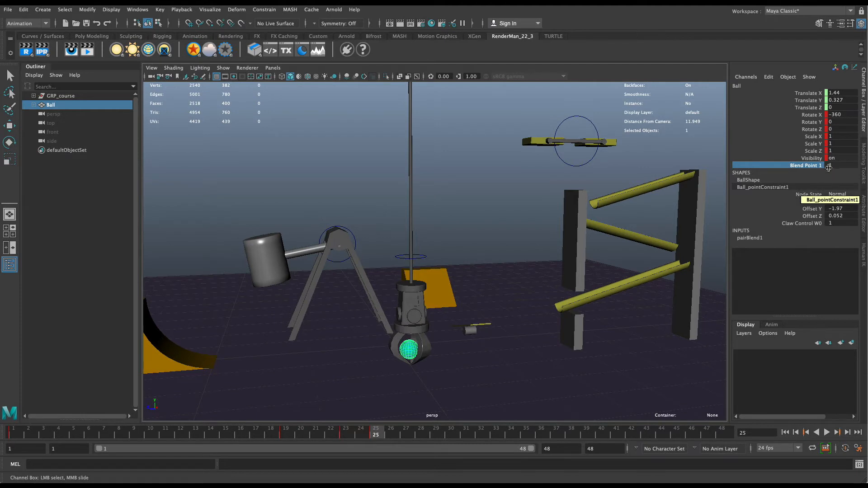
{"action": "mouse_move", "coordinate": [826, 94]}
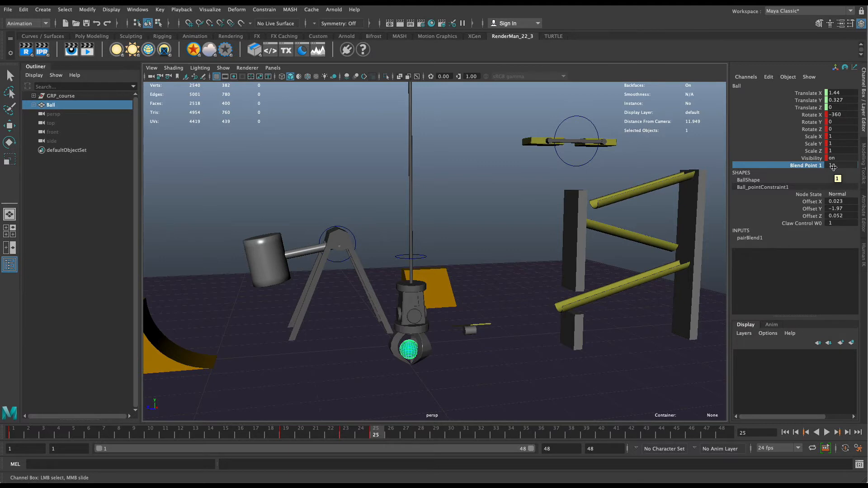
{"action": "left_click", "coordinate": [13, 435]}
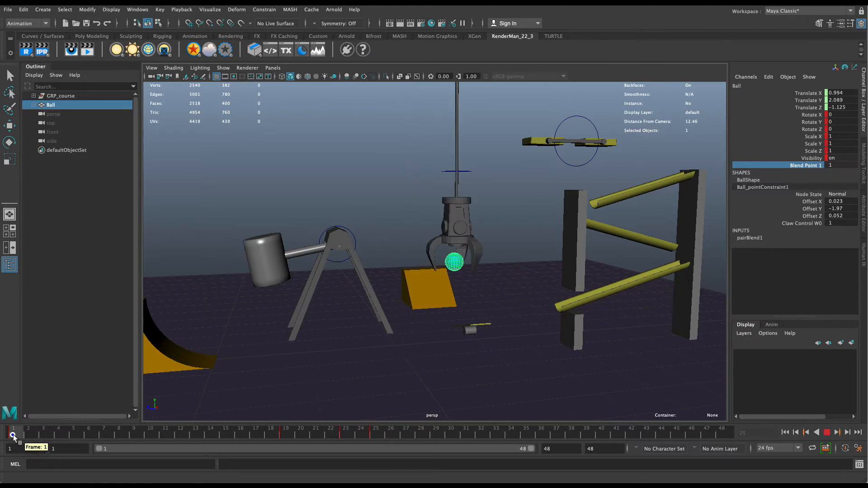
At frame 24, set the ball's Blend Point 1 to 0 and key only that channel
{"action": "left_click_drag", "start_coordinate": [13, 435], "coordinate": [364, 436]}
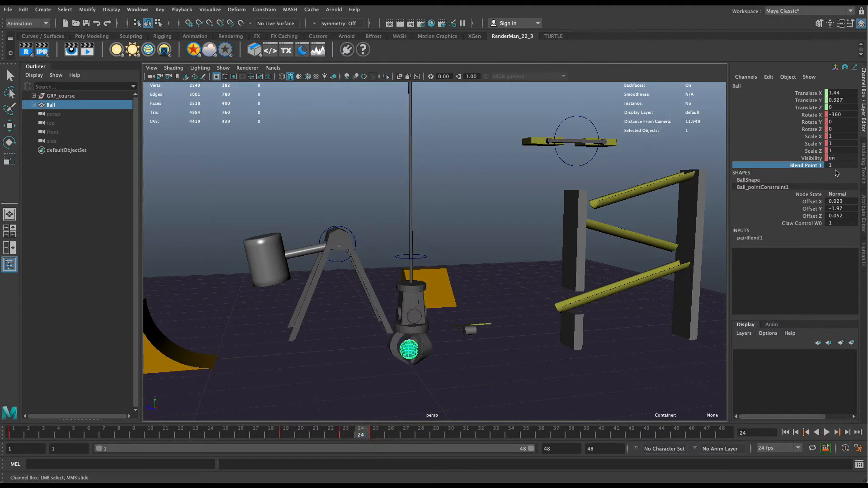
{"action": "left_click", "coordinate": [844, 165]}
{"action": "type", "text": "0"}
{"action": "key", "text": "Return"}
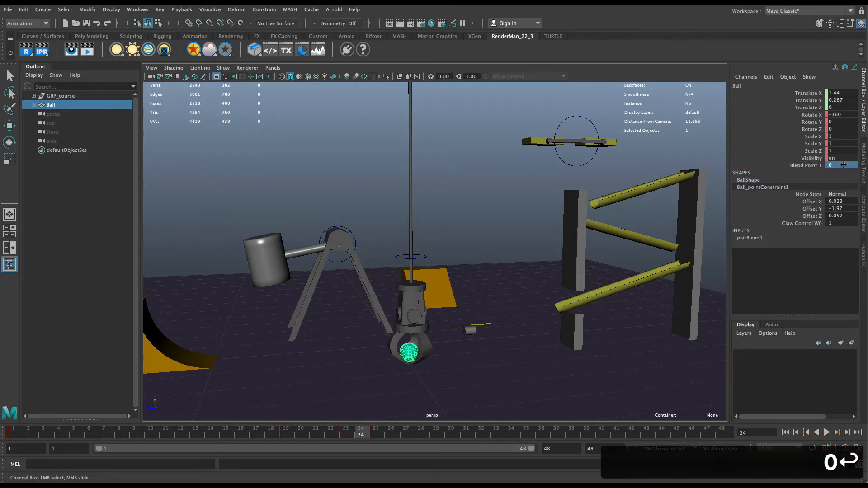
{"action": "left_click", "coordinate": [805, 165]}
{"action": "right_click", "coordinate": [805, 166]}
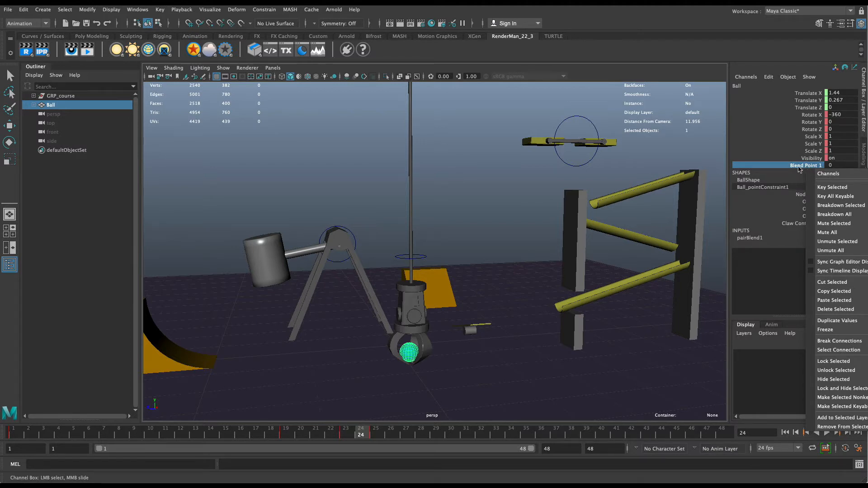
{"action": "left_click", "coordinate": [834, 186]}
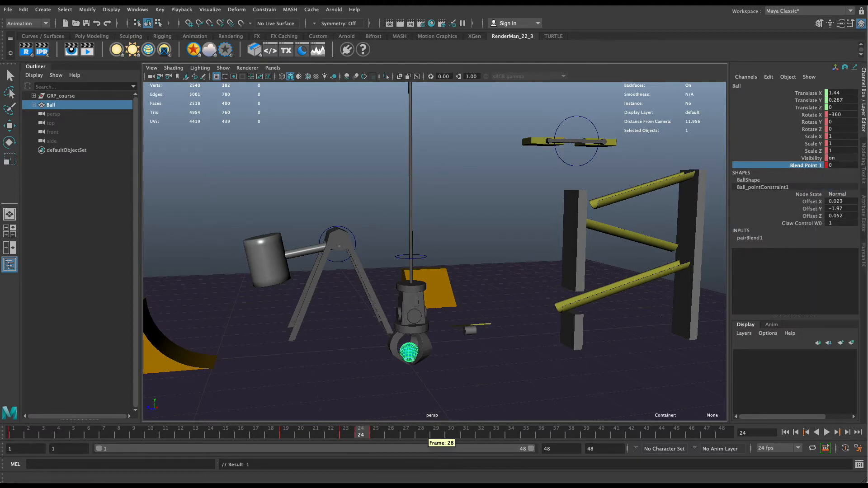
At frame 25, set the ball's Blend Point 1 to 1 and key only that channel
{"action": "left_click", "coordinate": [375, 433]}
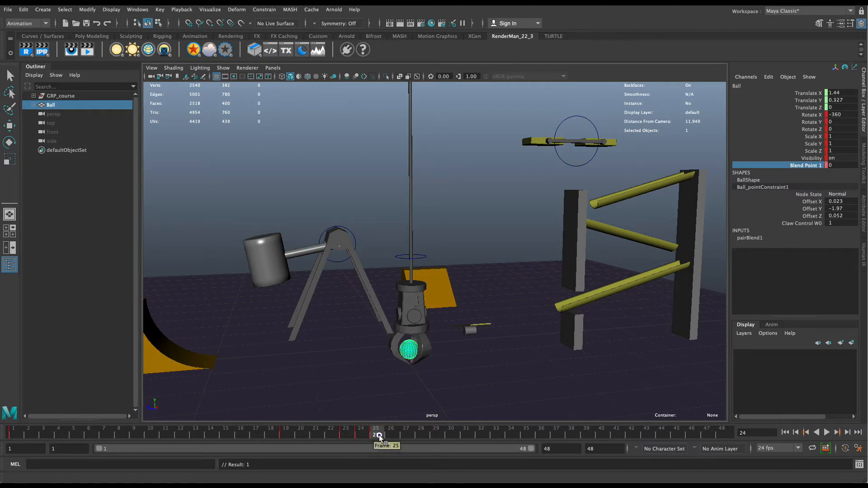
{"action": "double_click", "coordinate": [841, 166]}
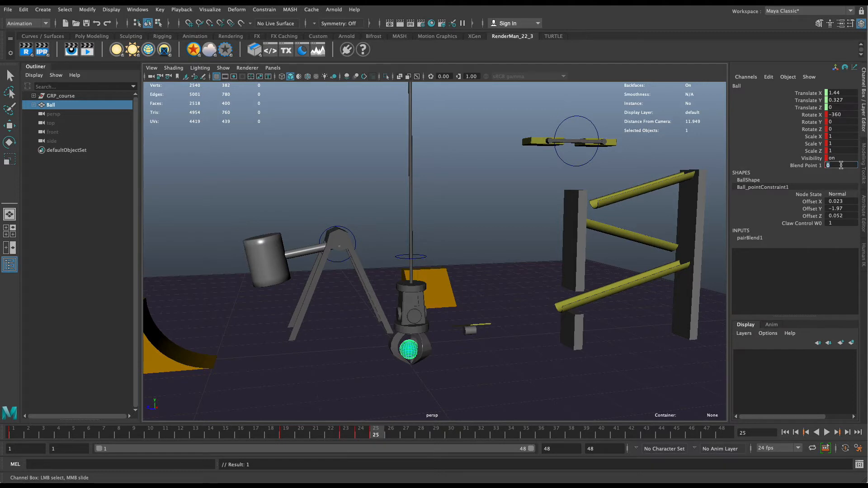
{"action": "type", "text": "1"}
{"action": "left_click", "coordinate": [811, 166]}
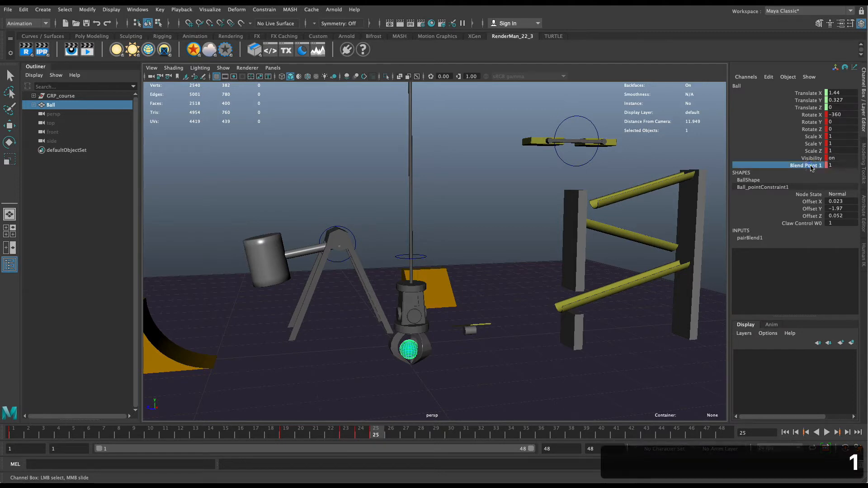
{"action": "right_click", "coordinate": [811, 167]}
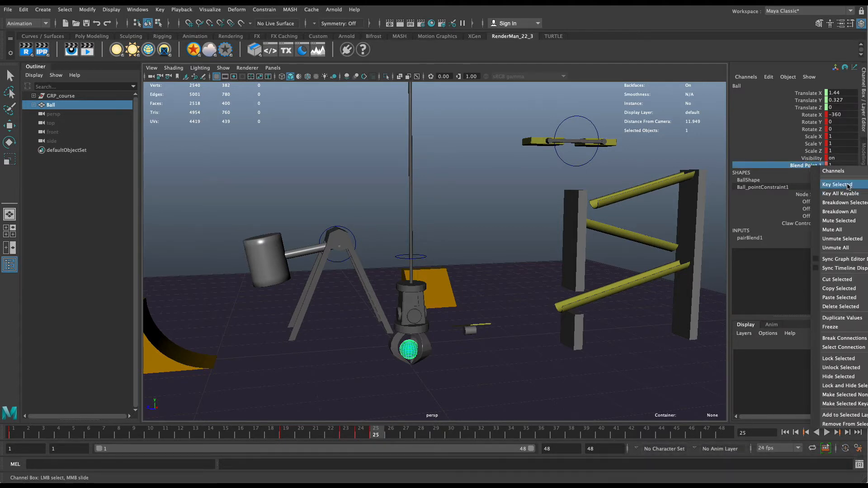
{"action": "left_click", "coordinate": [846, 184]}
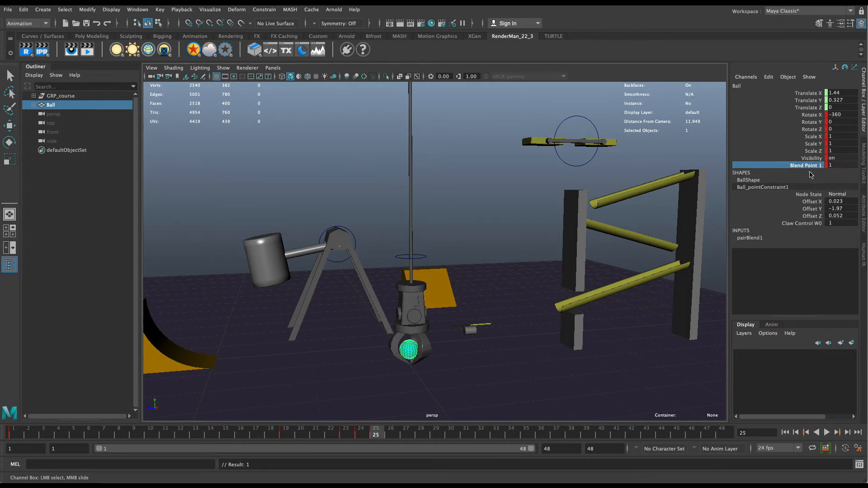
Play and scrub the animation to check the ball's roll and its handoff to the claw, ending on frame 25
{"action": "left_click", "coordinate": [363, 435]}
{"action": "key", "text": "alt+v"}
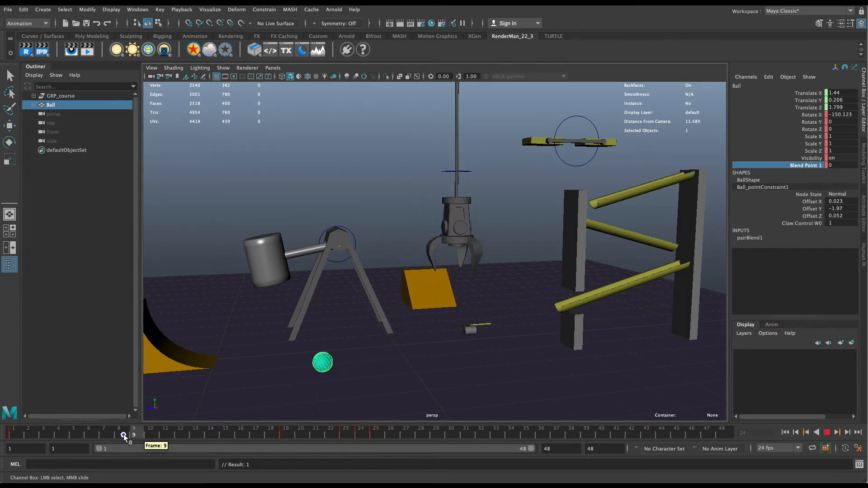
{"action": "left_click_drag", "start_coordinate": [310, 437], "coordinate": [376, 436]}
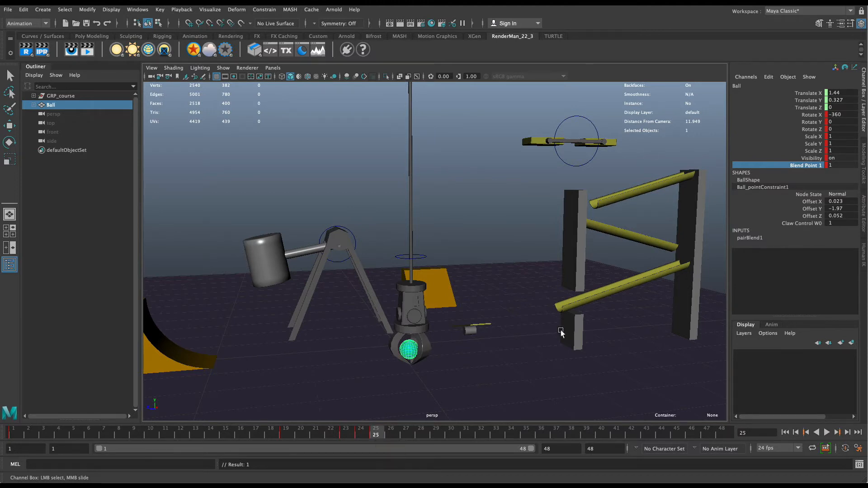
{"action": "key", "text": "alt+v"}
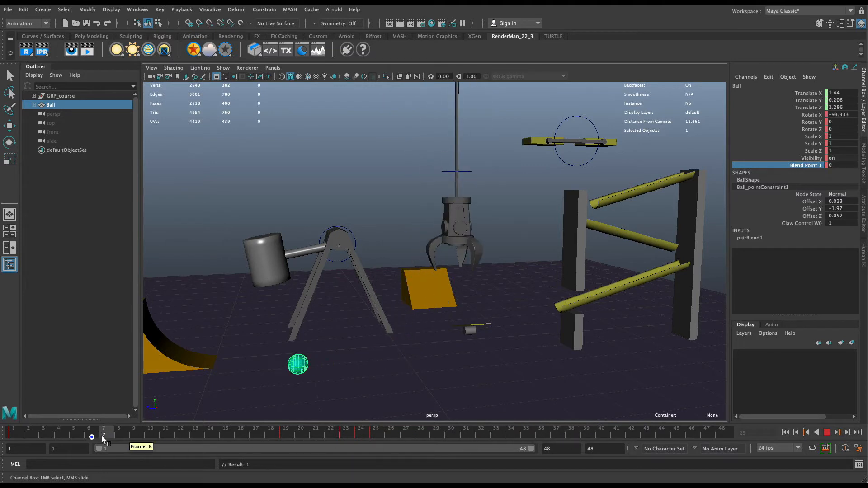
{"action": "left_click_drag", "start_coordinate": [104, 438], "coordinate": [376, 435]}
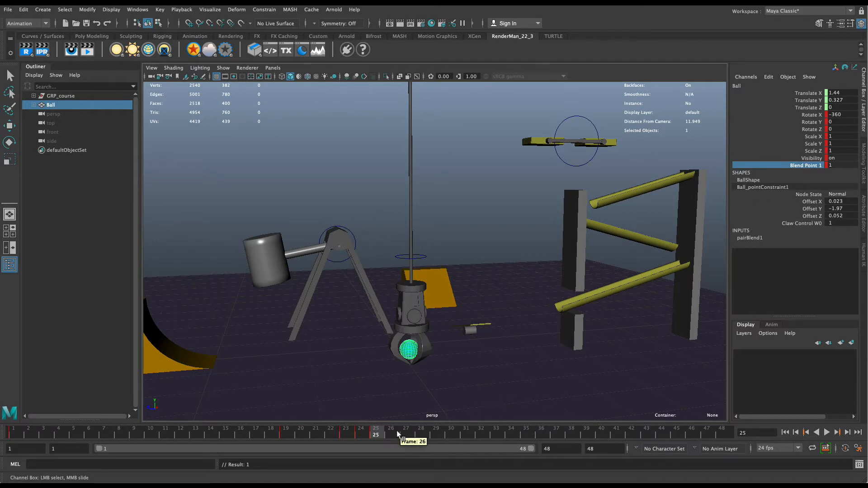
{"action": "mouse_move", "coordinate": [384, 435]}
{"action": "left_mouse_down"}
{"action": "mouse_move", "coordinate": [579, 435]}
{"action": "mouse_move", "coordinate": [379, 435]}
{"action": "left_mouse_up"}
Examine the point constraint's offsets and Claw Control W0 weight, compare them with the claw control's channels, and reselect the ball
{"action": "left_click_drag", "start_coordinate": [817, 203], "coordinate": [815, 216]}
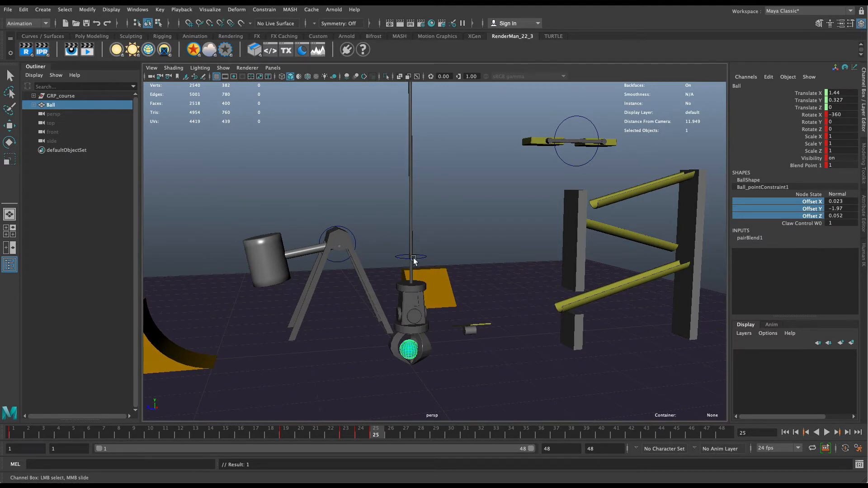
{"action": "left_click", "coordinate": [789, 224]}
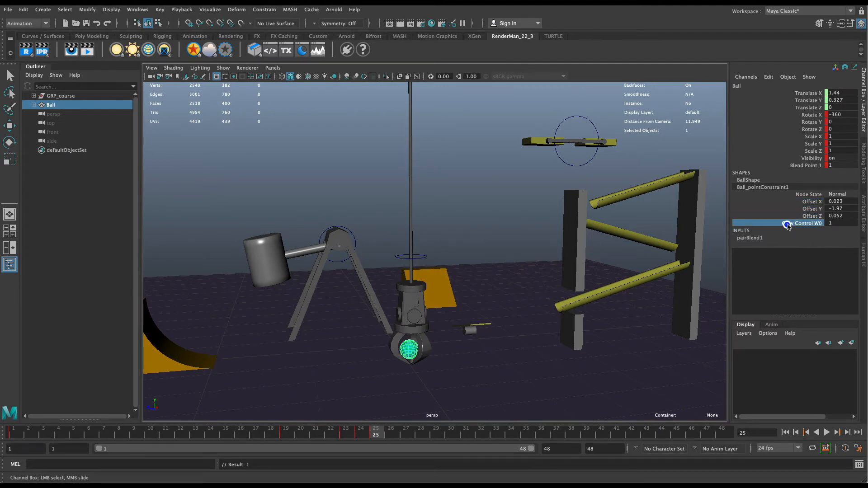
{"action": "left_click", "coordinate": [418, 257]}
{"action": "key", "text": "w"}
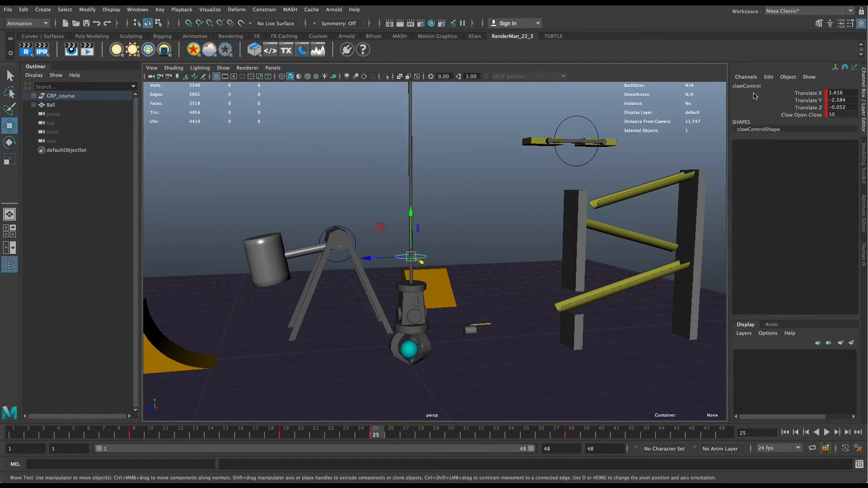
{"action": "left_click", "coordinate": [418, 355]}
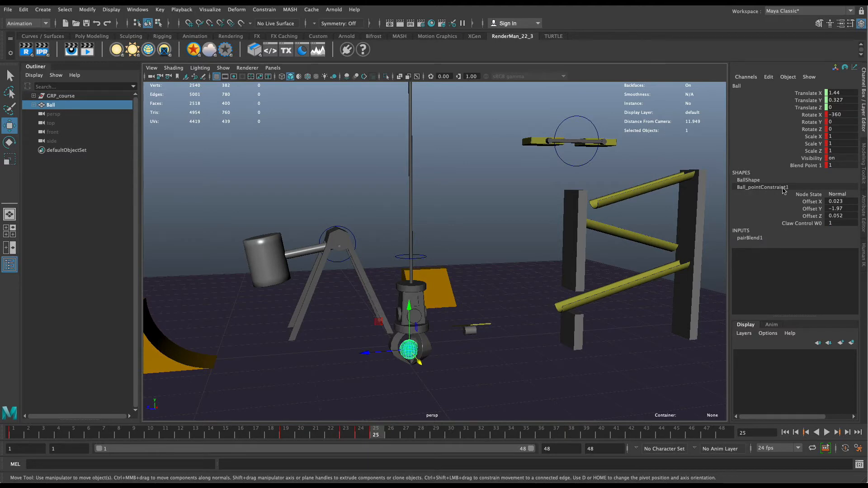
Expand the ball's hierarchy to inspect its point constraint node, then reselect the ball and review the constraint's offsets and weight
{"action": "left_click", "coordinate": [34, 104]}
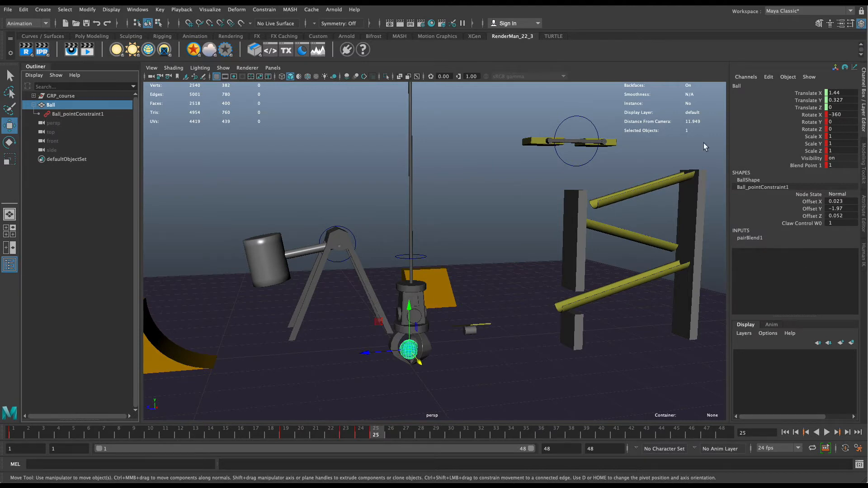
{"action": "left_click", "coordinate": [100, 115]}
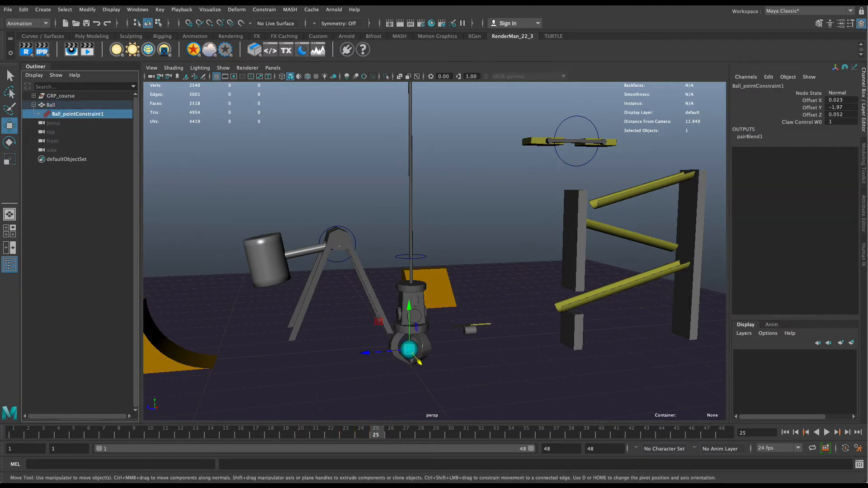
{"action": "left_click", "coordinate": [51, 104]}
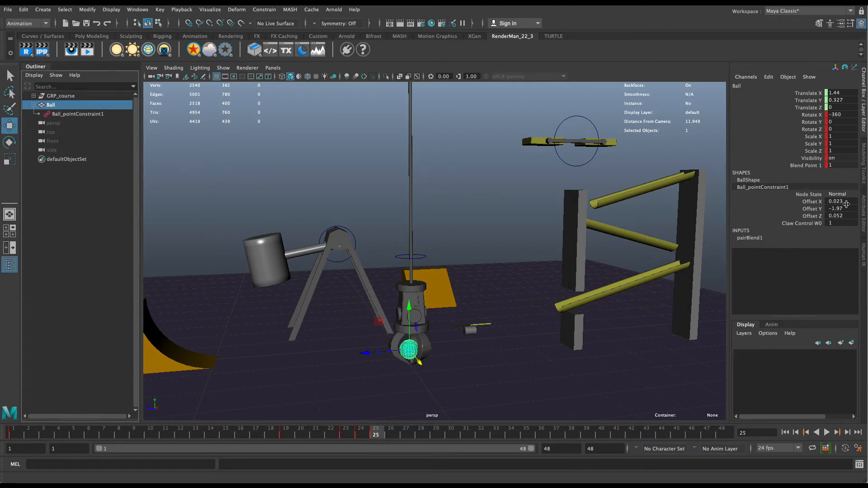
{"action": "left_click_drag", "start_coordinate": [814, 202], "coordinate": [815, 216]}
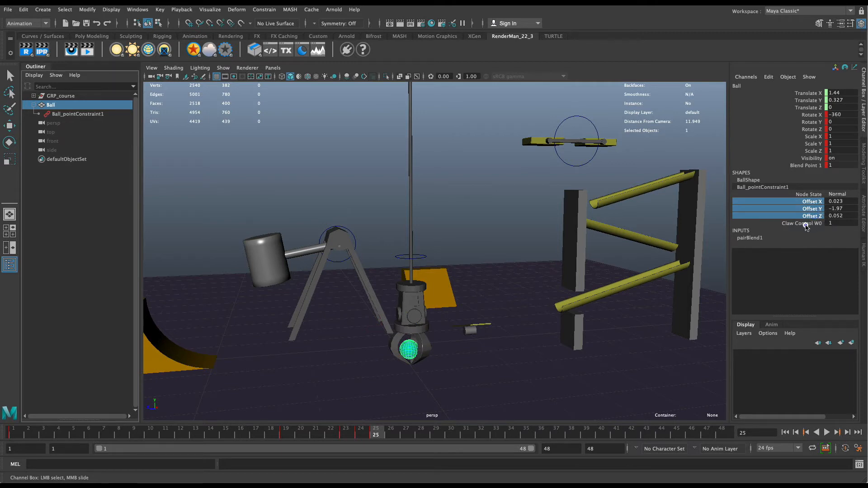
{"action": "left_click", "coordinate": [807, 223]}
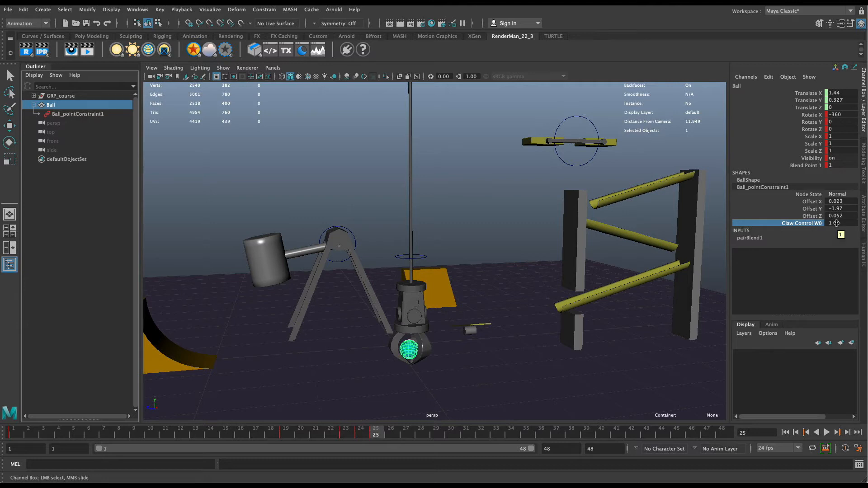
{"action": "double_click", "coordinate": [836, 224]}
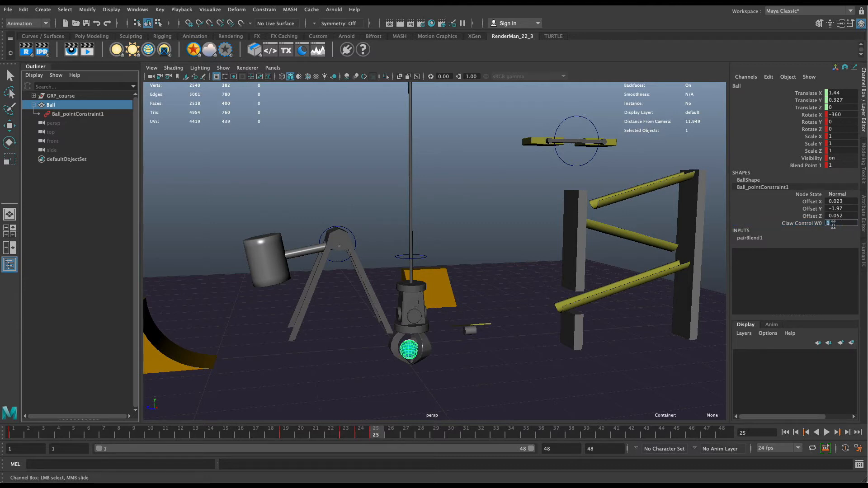
{"action": "type", "text": "0"}
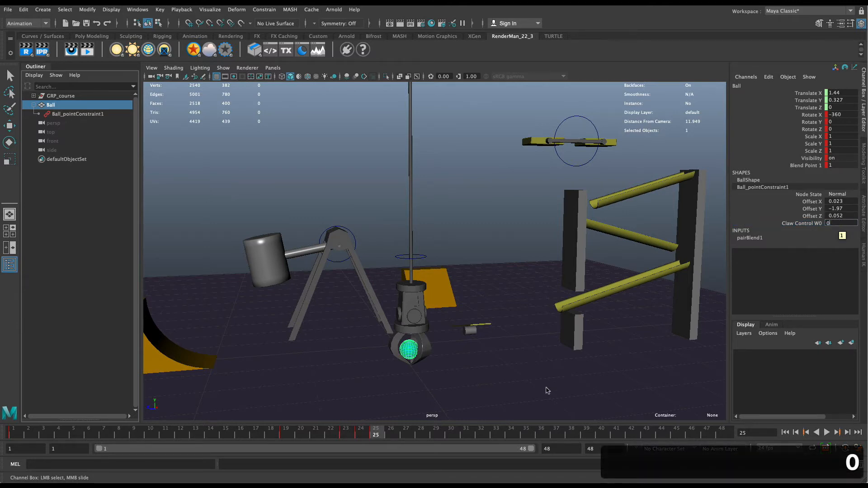
{"action": "mouse_move", "coordinate": [377, 432]}
{"action": "left_mouse_down"}
{"action": "mouse_move", "coordinate": [360, 432]}
{"action": "mouse_move", "coordinate": [507, 427]}
{"action": "mouse_move", "coordinate": [376, 431]}
{"action": "left_mouse_up"}
{"action": "left_click", "coordinate": [828, 223]}
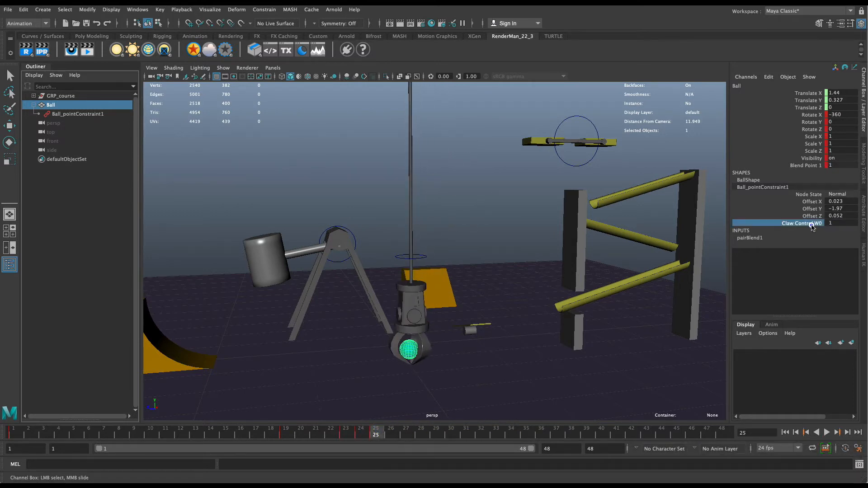
Set the constraint's Claw Control W0 weight to 0 and scrub from frame 25 to frame 35 to test the ball
{"action": "double_click", "coordinate": [833, 223]}
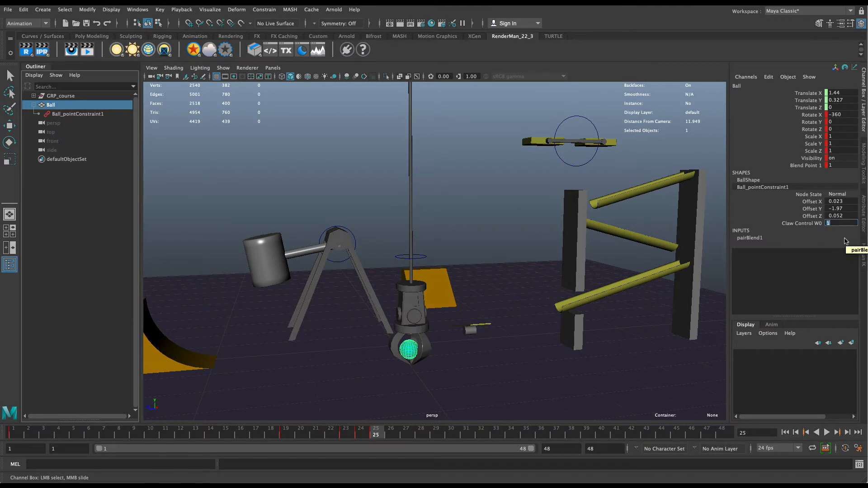
{"action": "type", "text": "0"}
{"action": "key", "text": "Return"}
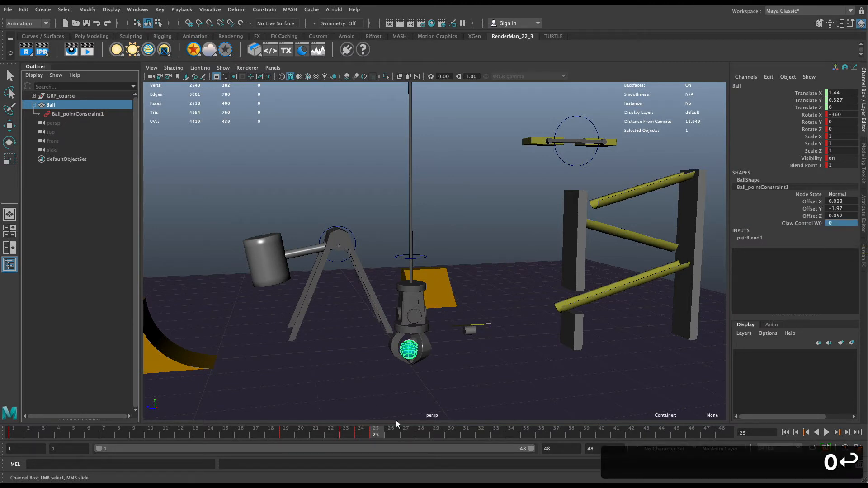
{"action": "left_click_drag", "start_coordinate": [375, 434], "coordinate": [526, 438]}
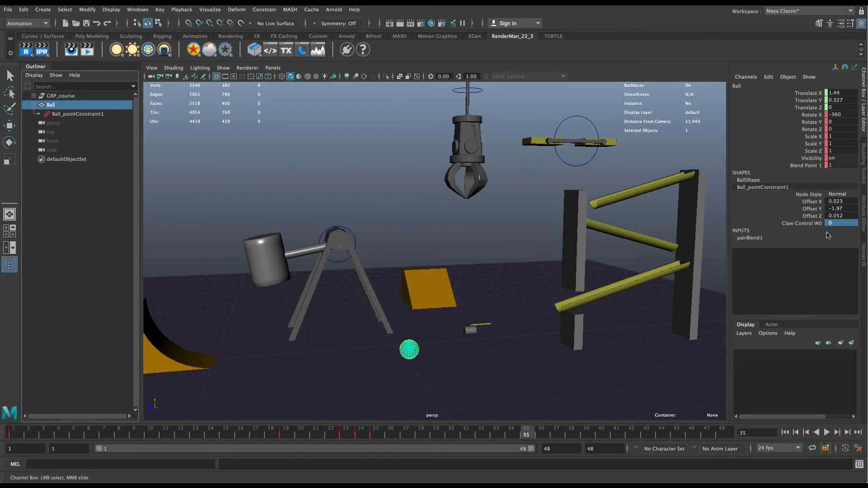
Set the Claw Control W0 weight to 1 at frame 35, scrub through the lift and return to frame 25
{"action": "double_click", "coordinate": [837, 224]}
{"action": "type", "text": "1"}
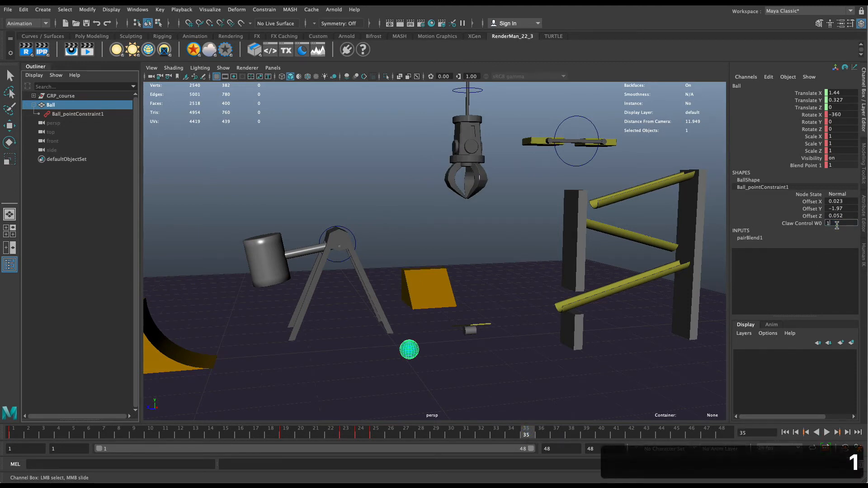
{"action": "key", "text": "Return"}
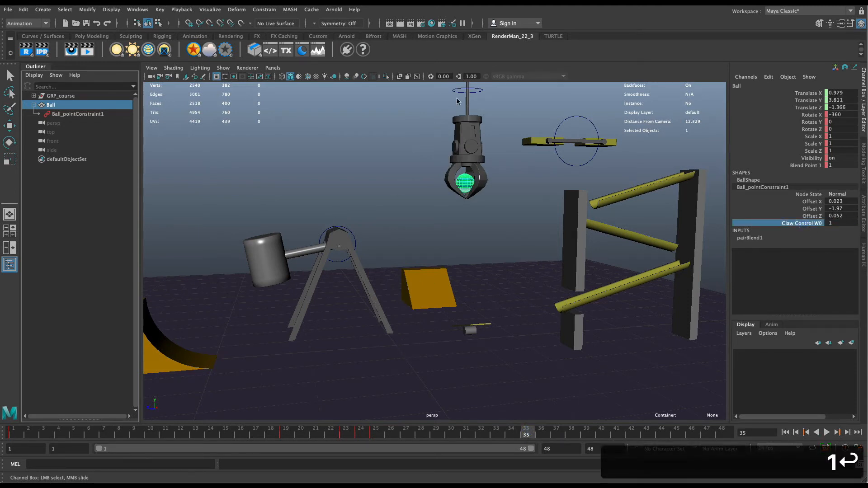
{"action": "mouse_move", "coordinate": [420, 436]}
{"action": "left_mouse_down"}
{"action": "mouse_move", "coordinate": [378, 436]}
{"action": "mouse_move", "coordinate": [423, 434]}
{"action": "left_mouse_up"}
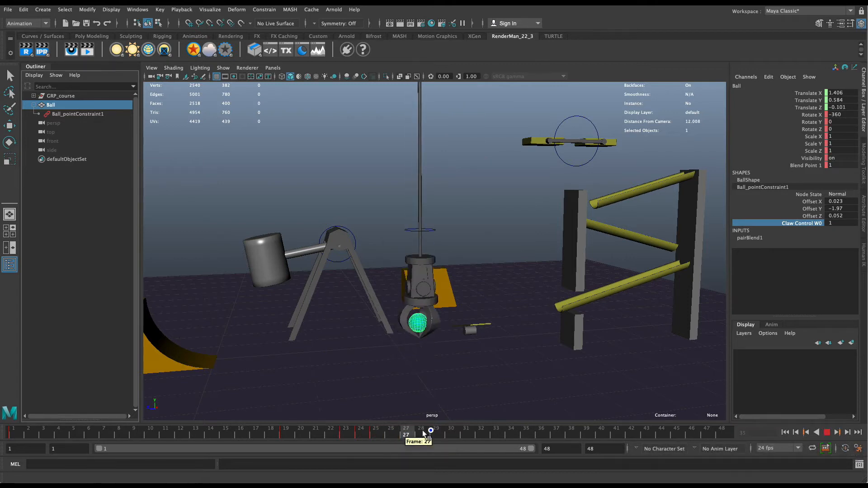
{"action": "left_click", "coordinate": [375, 435]}
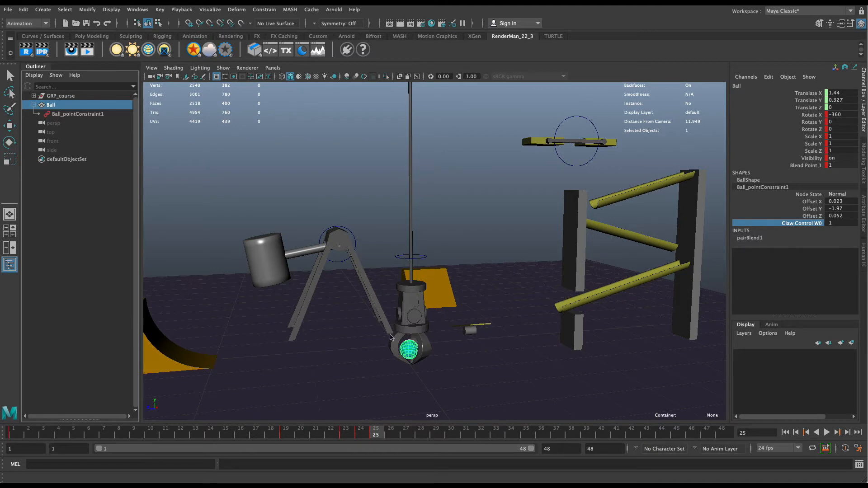
Select the claw control, scrub the lift to frame 33, and extend the animation's end to frame 120
{"action": "left_click", "coordinate": [416, 257]}
{"action": "key", "text": "w"}
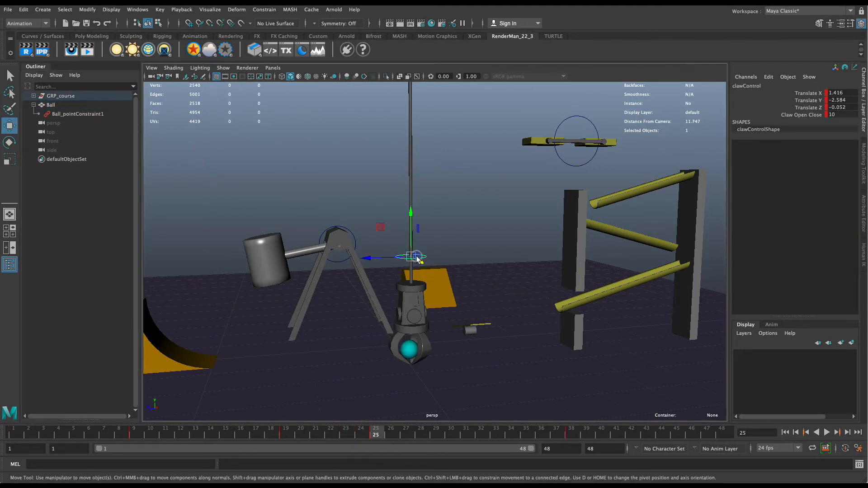
{"action": "left_click_drag", "start_coordinate": [384, 435], "coordinate": [497, 435]}
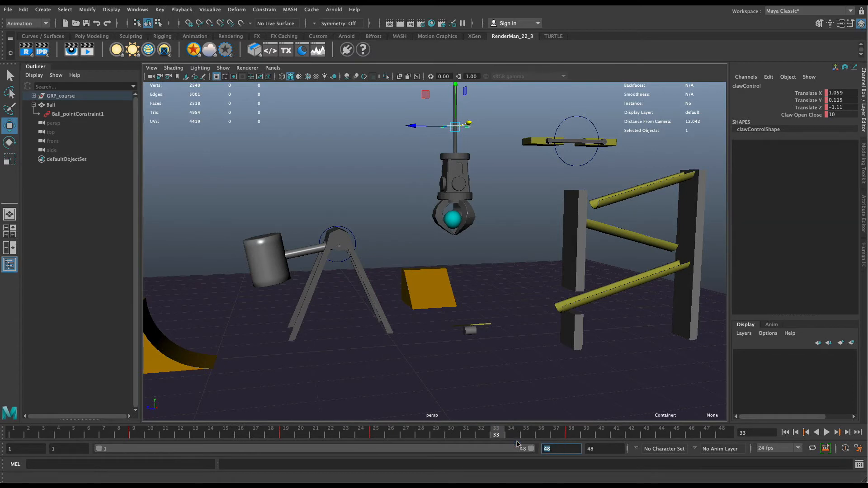
{"action": "type", "text": "120"}
{"action": "key", "text": "Return"}
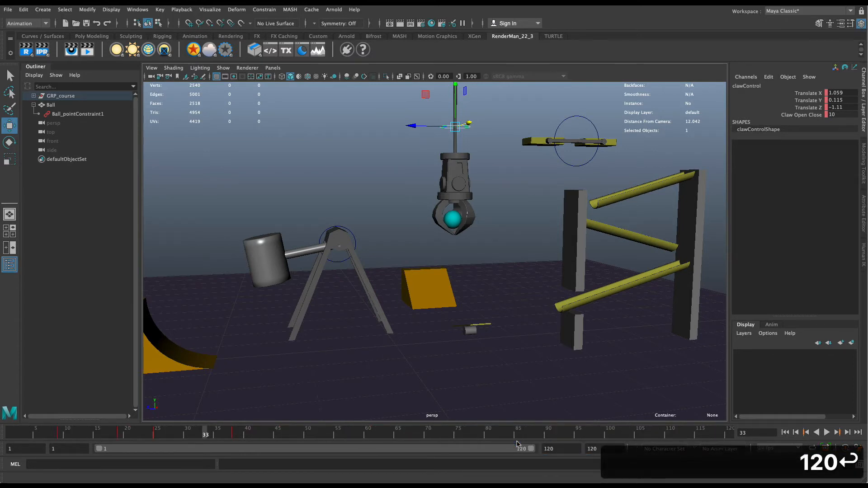
{"action": "left_click", "coordinate": [233, 434]}
{"action": "left_click_drag", "start_coordinate": [245, 438], "coordinate": [205, 436]}
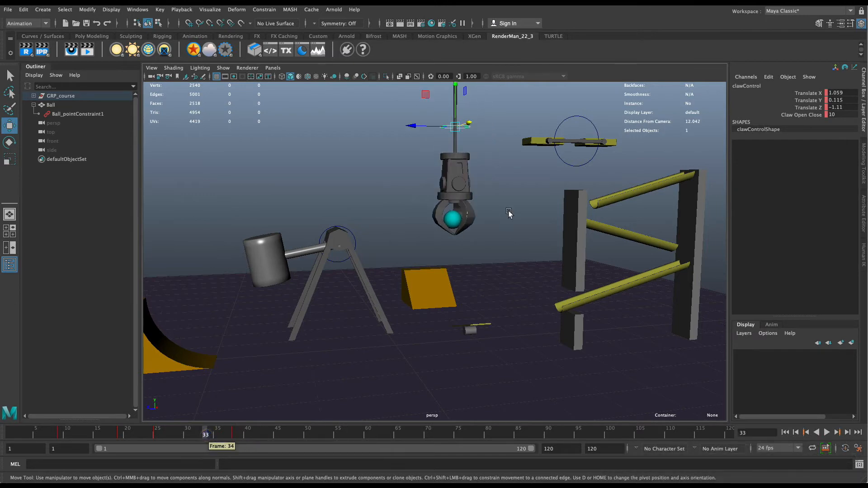
At frame 50, move the claw control above the yellow platform to about X 1.077, Y 2.495, Z -4.426 and key it
{"action": "left_click_drag", "start_coordinate": [514, 205], "coordinate": [313, 345], "text": "alt"}
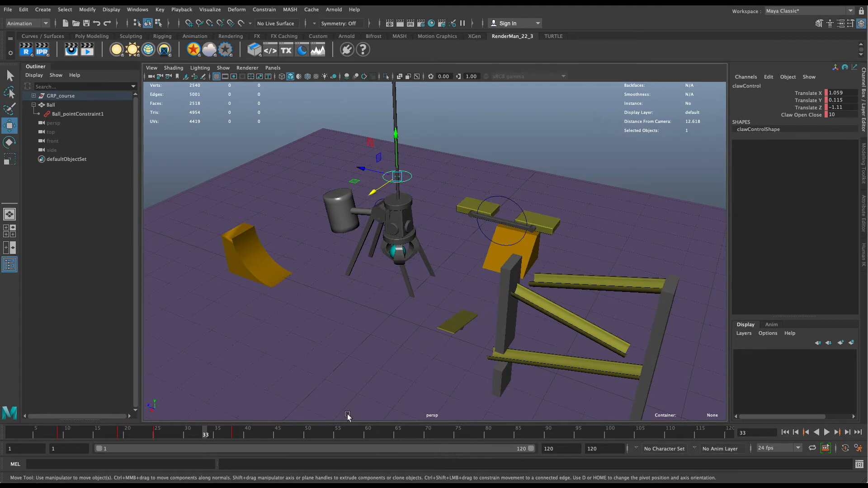
{"action": "key", "text": "alt+v"}
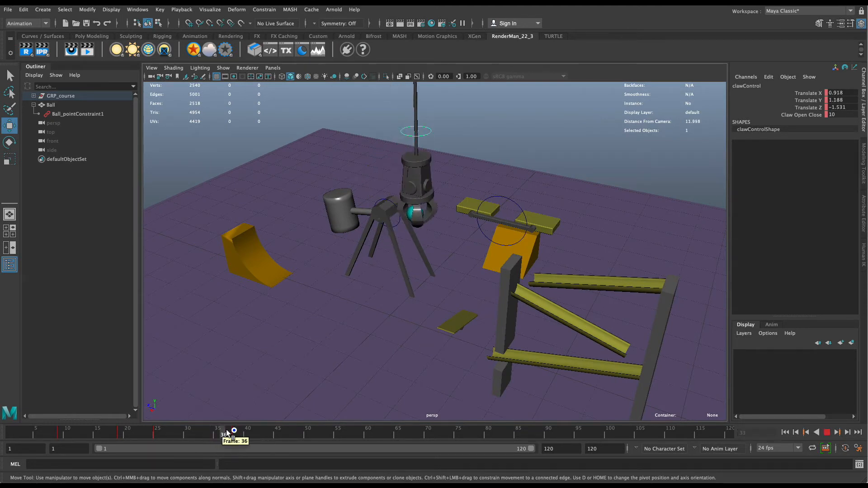
{"action": "left_click_drag", "start_coordinate": [234, 432], "coordinate": [308, 434]}
{"action": "left_click_drag", "start_coordinate": [398, 131], "coordinate": [499, 156]}
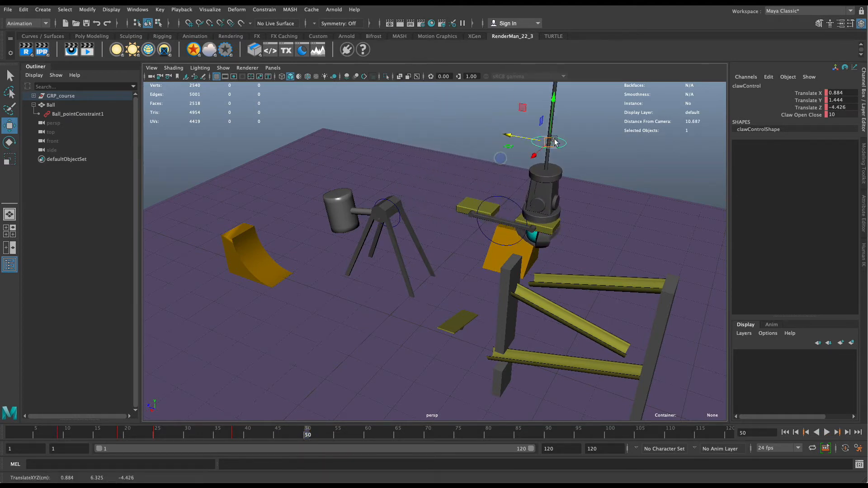
{"action": "left_click_drag", "start_coordinate": [547, 122], "coordinate": [548, 83]}
{"action": "scroll", "coordinate": [601, 170], "scroll_direction": "up", "scroll_amount": 5}
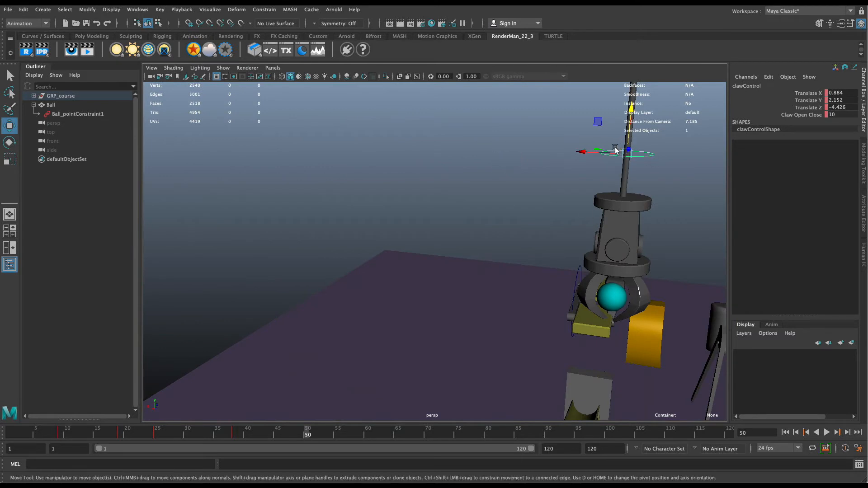
{"action": "left_click_drag", "start_coordinate": [615, 151], "coordinate": [613, 130]}
{"action": "left_click_drag", "start_coordinate": [622, 166], "coordinate": [544, 238], "text": "alt"}
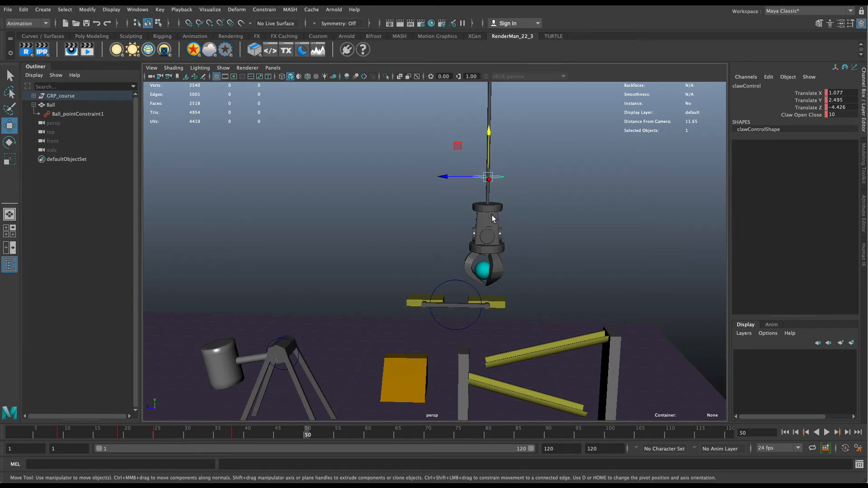
{"action": "mouse_move", "coordinate": [308, 435]}
{"action": "left_mouse_down"}
{"action": "mouse_move", "coordinate": [110, 438]}
{"action": "mouse_move", "coordinate": [284, 432]}
{"action": "mouse_move", "coordinate": [300, 424]}
{"action": "mouse_move", "coordinate": [305, 436]}
{"action": "left_mouse_up"}
{"action": "left_click_drag", "start_coordinate": [305, 436], "coordinate": [339, 437]}
Set the claw control's Claw Open Close to 0 at frame 59 and key that channel
{"action": "left_click", "coordinate": [804, 115]}
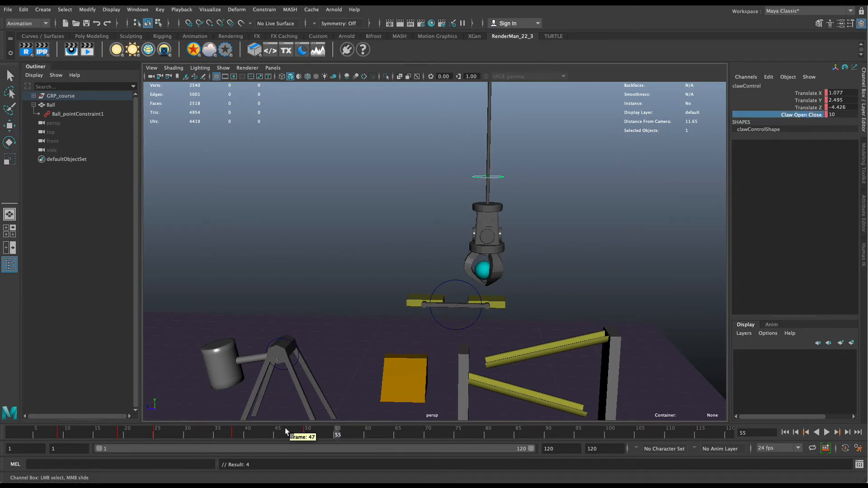
{"action": "left_click", "coordinate": [307, 432]}
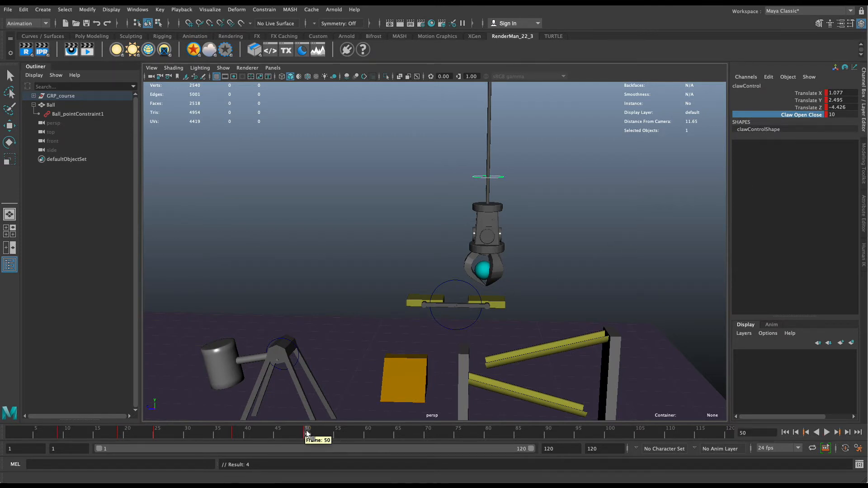
{"action": "left_click_drag", "start_coordinate": [307, 434], "coordinate": [362, 436]}
{"action": "double_click", "coordinate": [842, 114]}
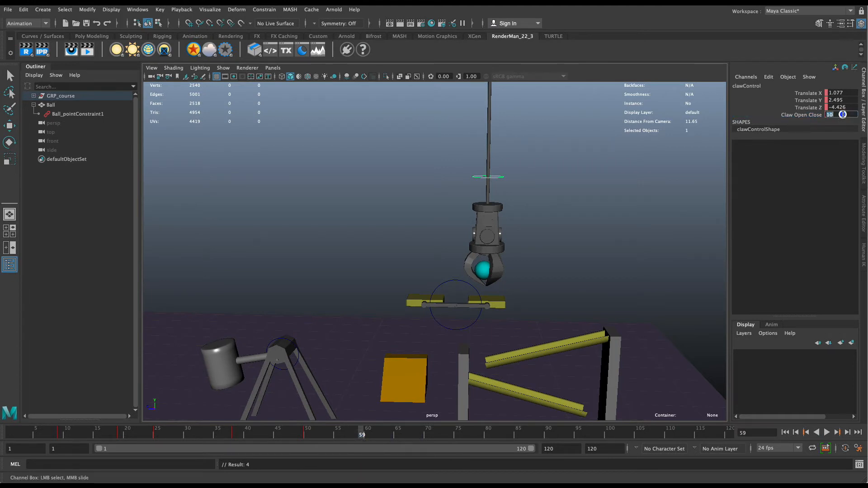
{"action": "type", "text": "0"}
{"action": "key", "text": "Return"}
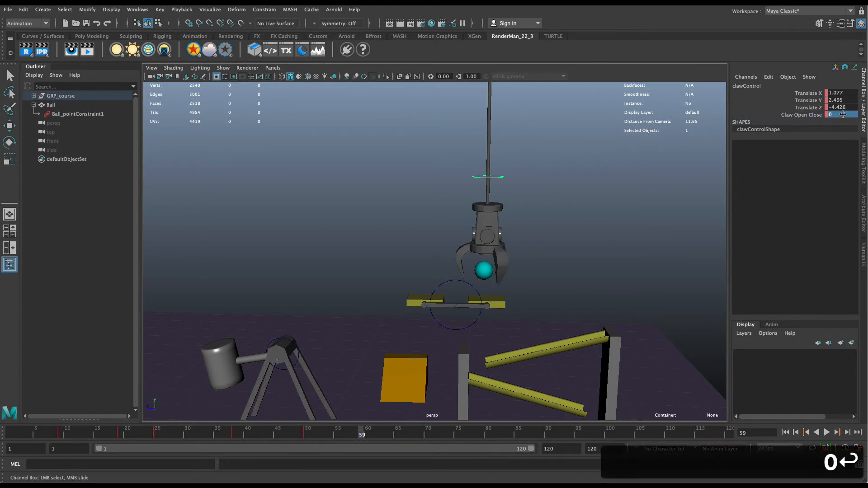
{"action": "right_click", "coordinate": [807, 115]}
{"action": "left_click", "coordinate": [833, 132]}
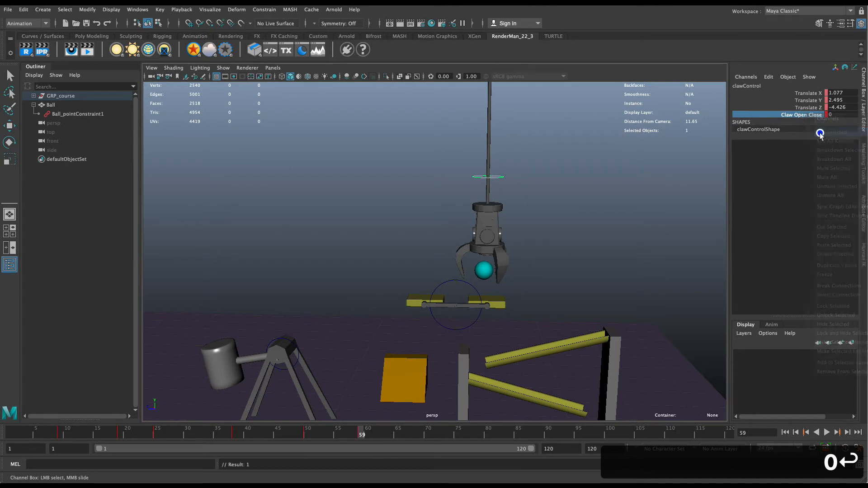
Key the ball at frame 59, scrub the claw's opening, and move that key to frame 54
{"action": "mouse_move", "coordinate": [372, 432]}
{"action": "left_mouse_down"}
{"action": "mouse_move", "coordinate": [304, 442]}
{"action": "mouse_move", "coordinate": [362, 442]}
{"action": "left_mouse_up"}
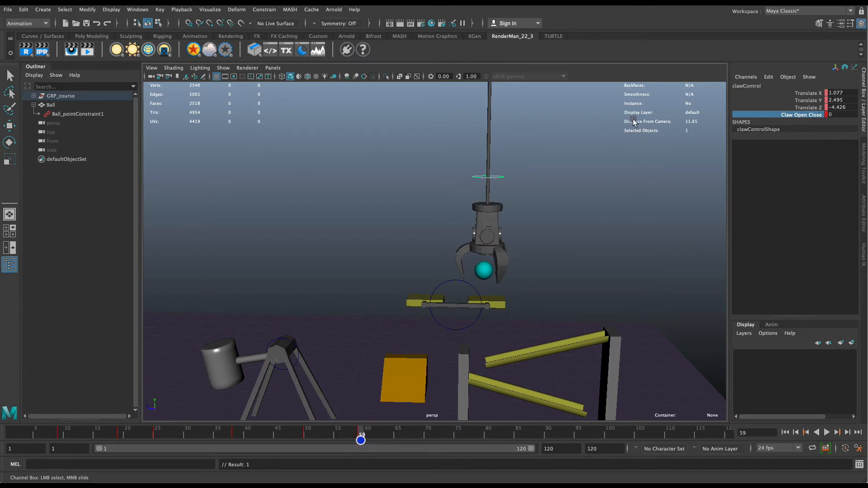
{"action": "left_click", "coordinate": [481, 274]}
{"action": "key", "text": "w"}
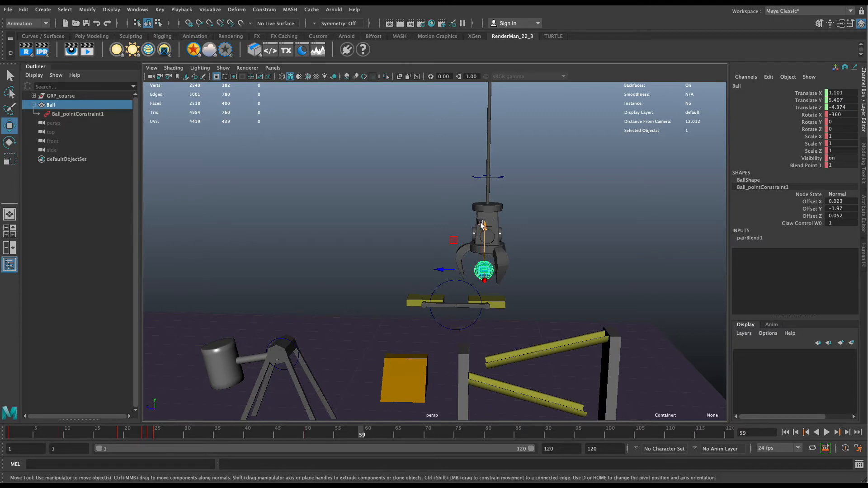
{"action": "left_click", "coordinate": [498, 177]}
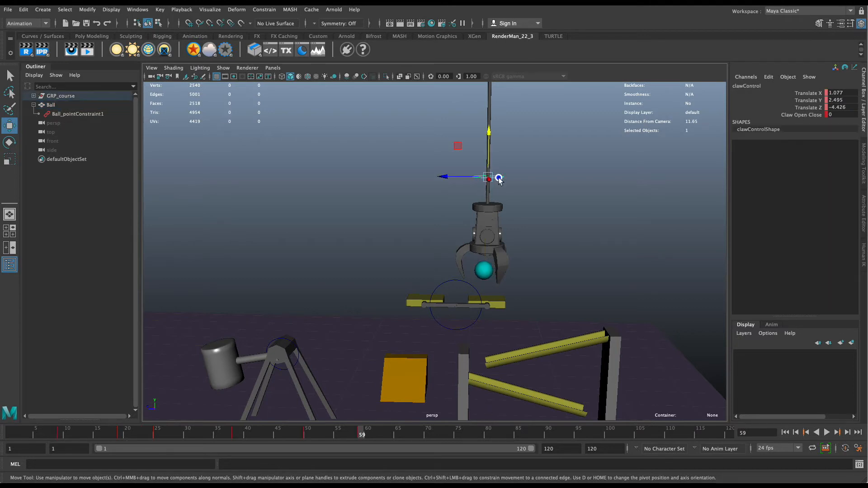
{"action": "left_click", "coordinate": [483, 270]}
{"action": "key", "text": "s"}
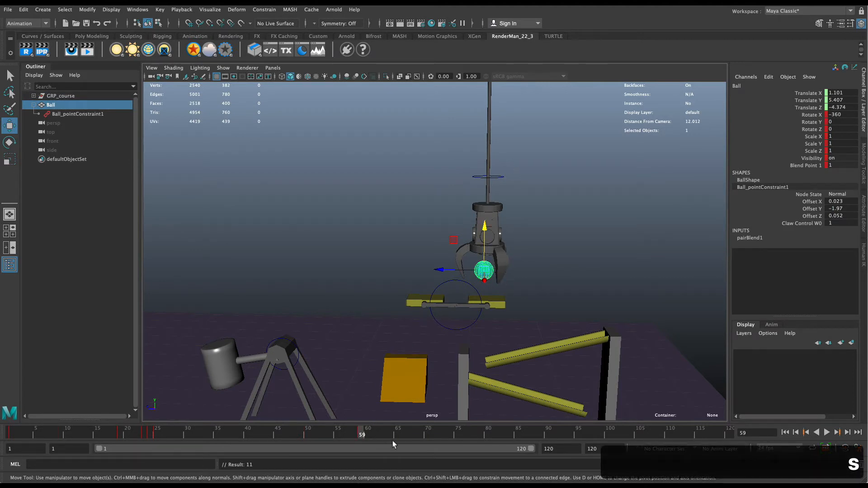
{"action": "left_click_drag", "start_coordinate": [361, 436], "coordinate": [336, 436]}
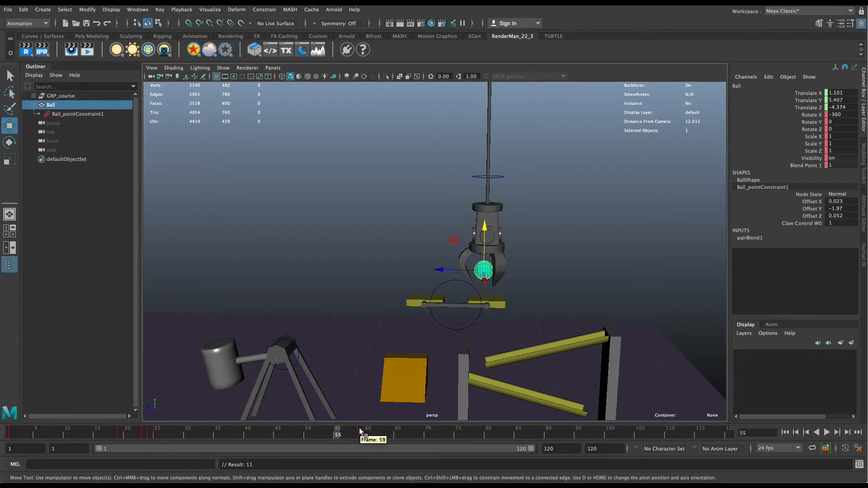
{"action": "left_click_drag", "start_coordinate": [360, 434], "coordinate": [330, 437]}
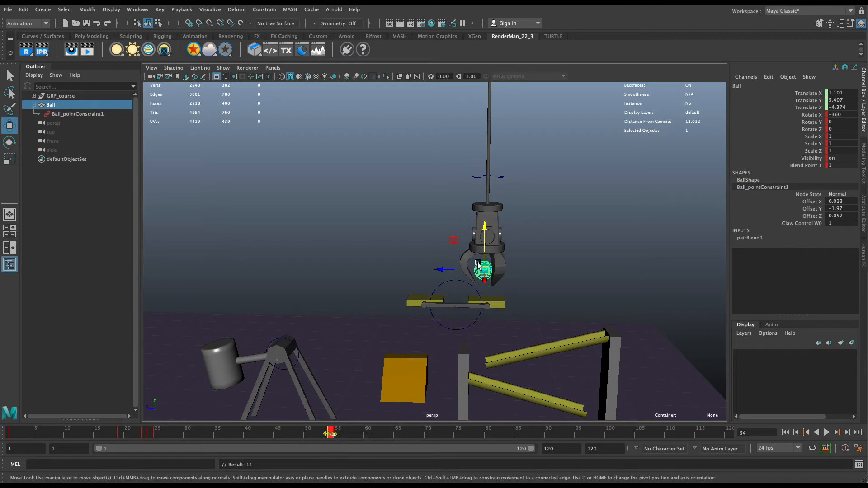
Set the ball's Blend Point 1 to 0 at frame 54 and key that channel
{"action": "double_click", "coordinate": [840, 164]}
{"action": "type", "text": "0"}
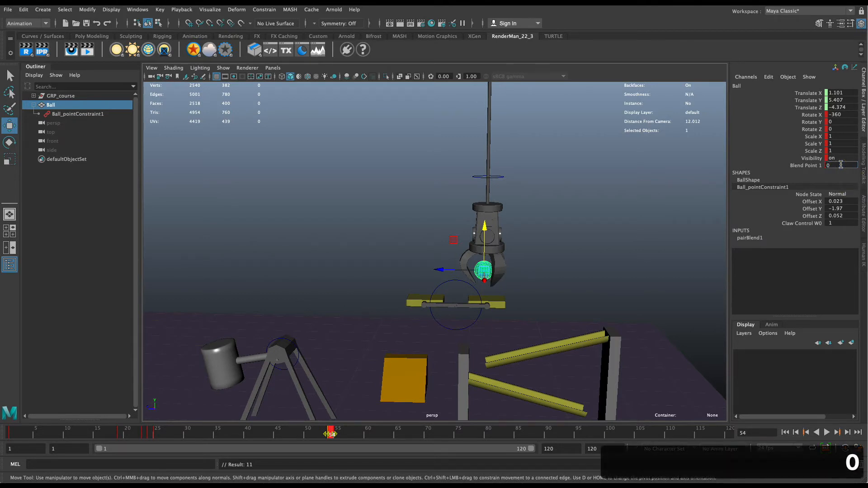
{"action": "key", "text": "Return"}
{"action": "right_click", "coordinate": [805, 165]}
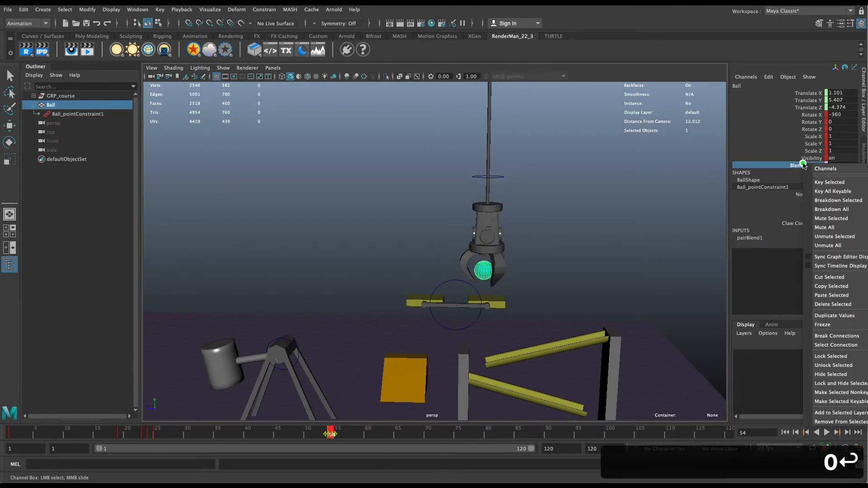
{"action": "left_click", "coordinate": [837, 182]}
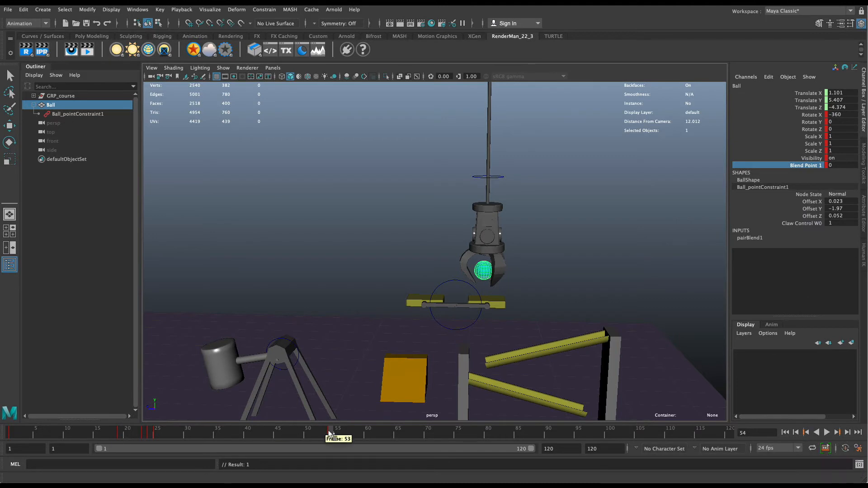
Set the ball's Blend Point 1 to 1 at frame 53 and key it
{"action": "left_click", "coordinate": [331, 435]}
{"action": "mouse_move", "coordinate": [331, 435]}
{"action": "left_mouse_down"}
{"action": "mouse_move", "coordinate": [213, 439]}
{"action": "mouse_move", "coordinate": [352, 439]}
{"action": "mouse_move", "coordinate": [304, 438]}
{"action": "mouse_move", "coordinate": [330, 438]}
{"action": "mouse_move", "coordinate": [323, 438]}
{"action": "left_mouse_up"}
{"action": "double_click", "coordinate": [840, 164]}
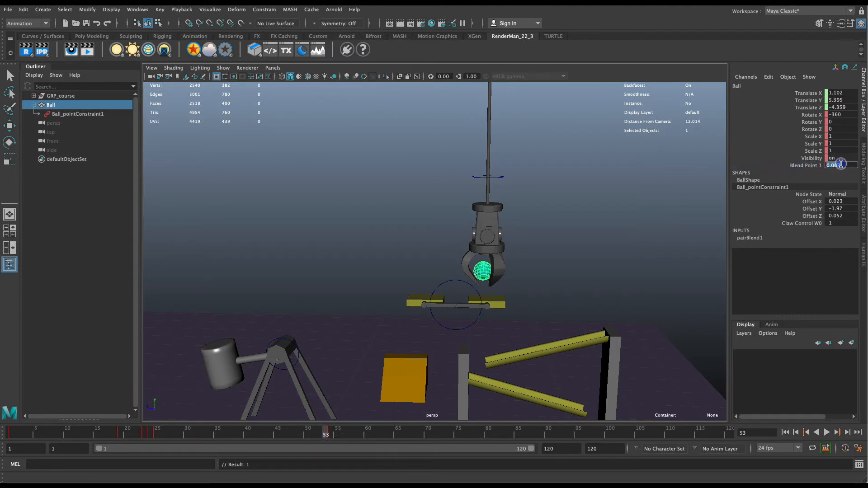
{"action": "type", "text": "1"}
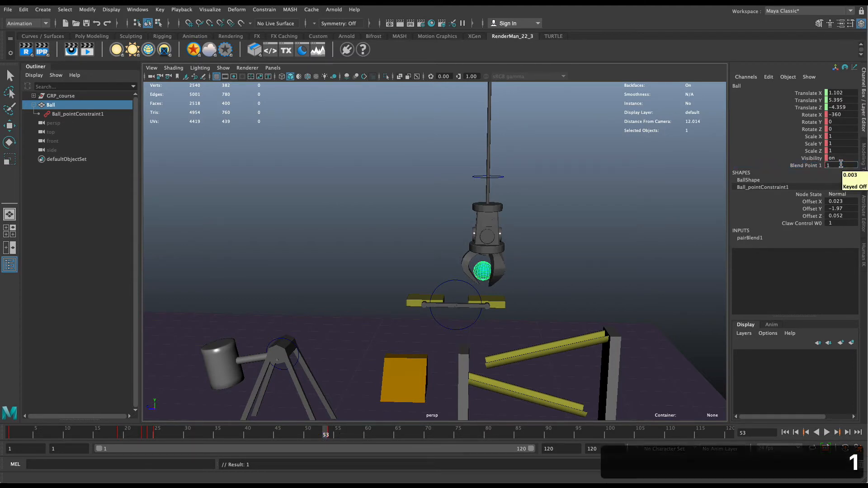
{"action": "key", "text": "Return"}
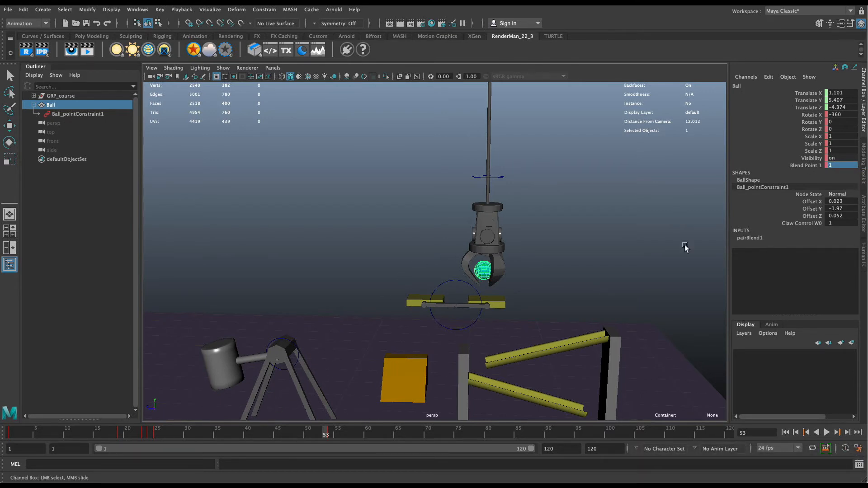
{"action": "right_click", "coordinate": [814, 169]}
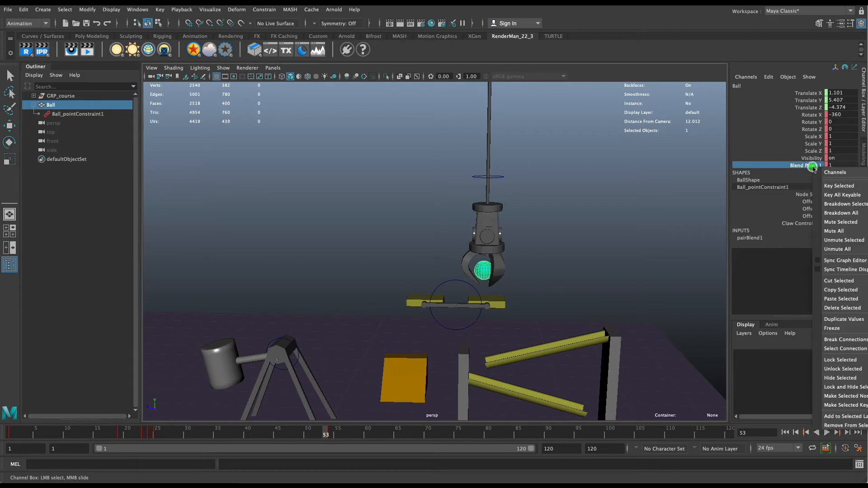
{"action": "left_click", "coordinate": [835, 195]}
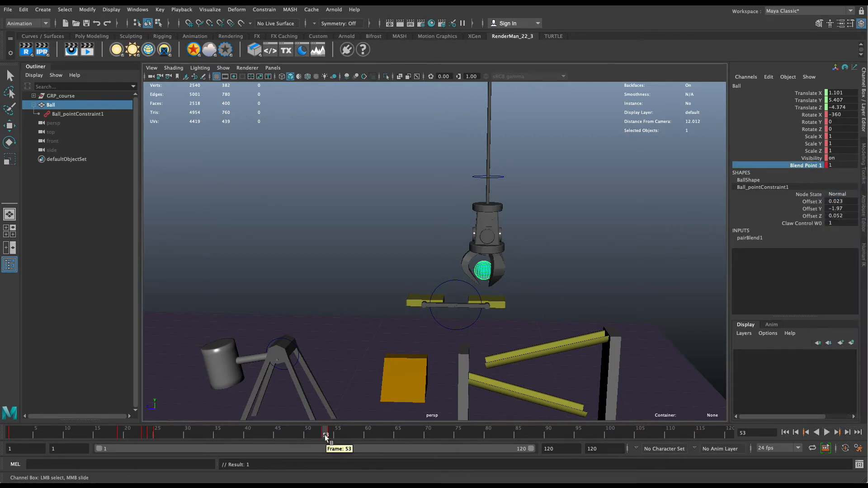
At frame 64, lower the ball onto the yellow platform to a Translate Y of about 5.002 and key it
{"action": "left_click_drag", "start_coordinate": [325, 435], "coordinate": [390, 435]}
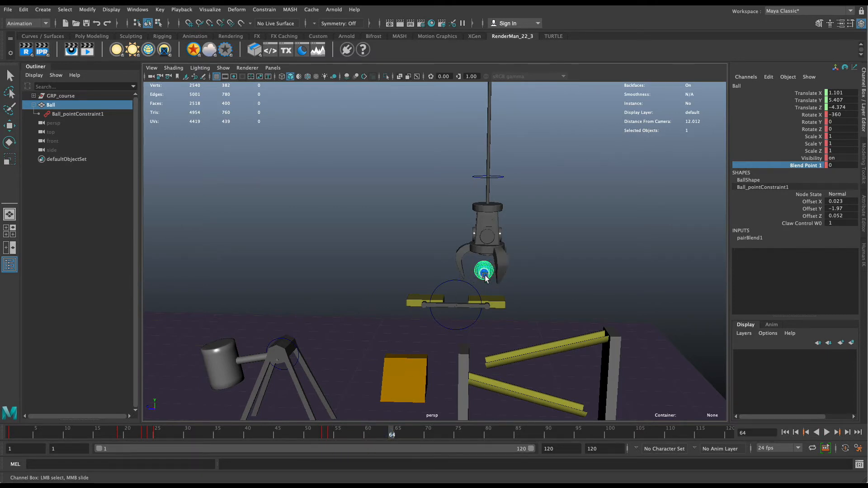
{"action": "key", "text": "w"}
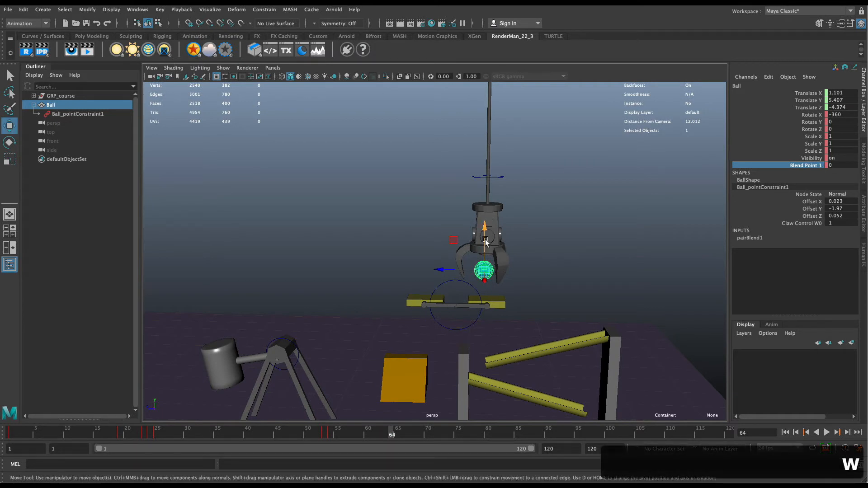
{"action": "left_click_drag", "start_coordinate": [484, 244], "coordinate": [474, 323]}
{"action": "key", "text": "f"}
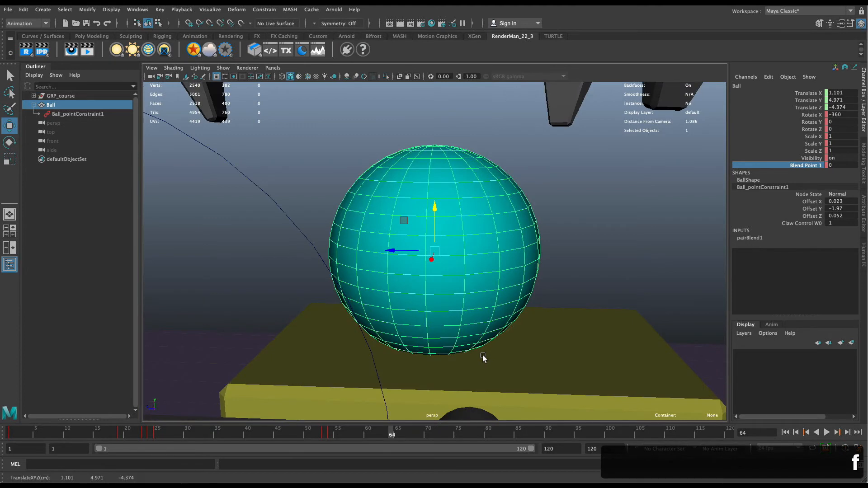
{"action": "scroll", "coordinate": [483, 356], "scroll_direction": "down", "scroll_amount": 6}
{"action": "left_click_drag", "start_coordinate": [461, 240], "coordinate": [434, 208], "text": "alt"}
{"action": "left_click_drag", "start_coordinate": [443, 235], "coordinate": [434, 208], "text": "alt"}
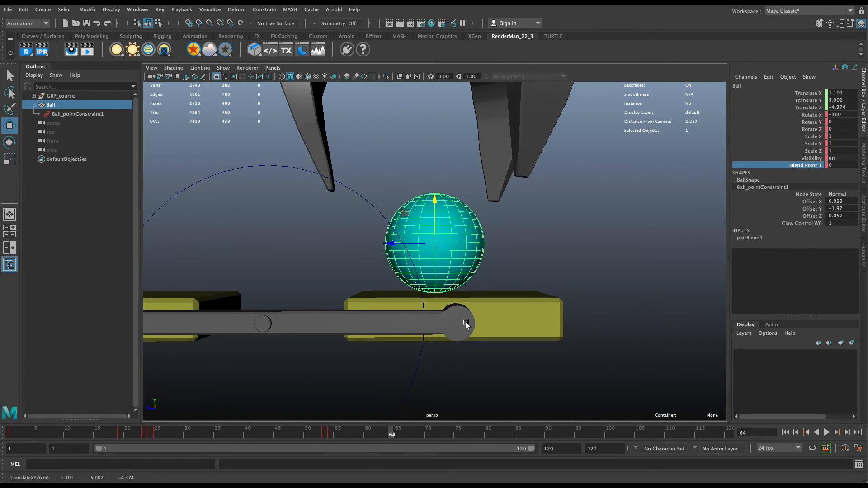
{"action": "key", "text": "s"}
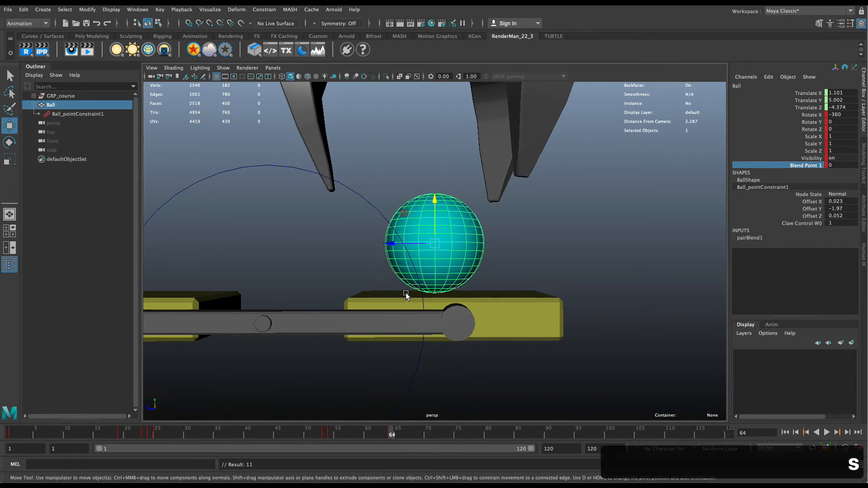
Scrub from about frame 54 to frame 64 to review the ball's drop onto the platform
{"action": "scroll", "coordinate": [406, 295], "scroll_direction": "down", "scroll_amount": 5}
{"action": "left_click_drag", "start_coordinate": [406, 295], "coordinate": [471, 327], "text": "alt"}
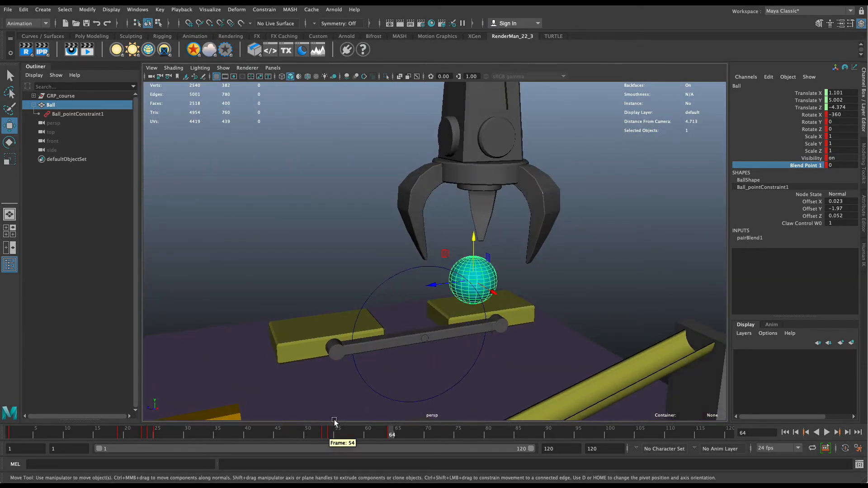
{"action": "left_click_drag", "start_coordinate": [335, 431], "coordinate": [391, 435]}
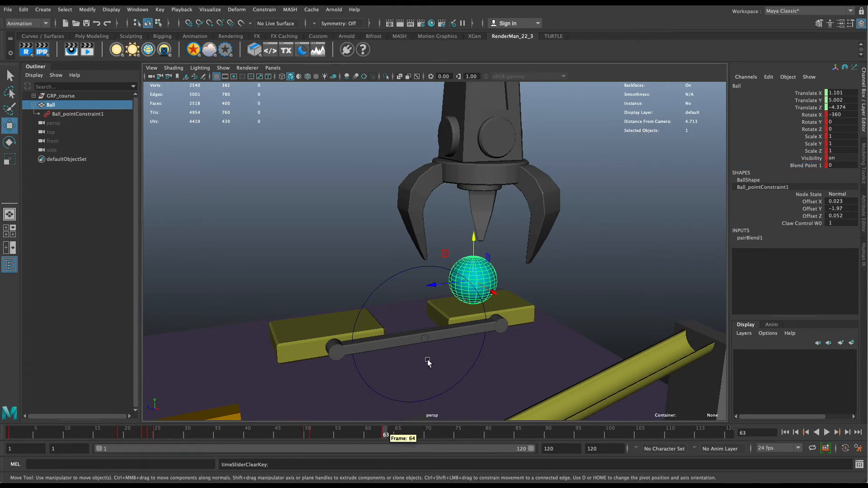
{"action": "left_click", "coordinate": [484, 346]}
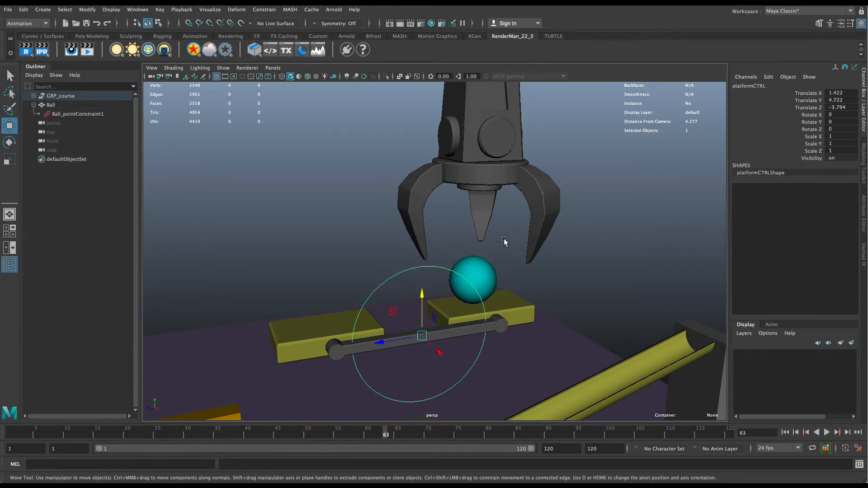
{"action": "left_click", "coordinate": [494, 287]}
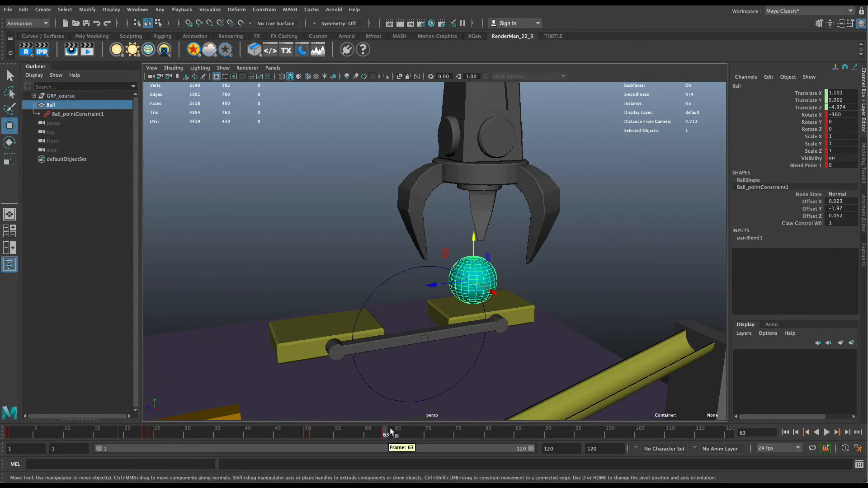
{"action": "left_click", "coordinate": [472, 368]}
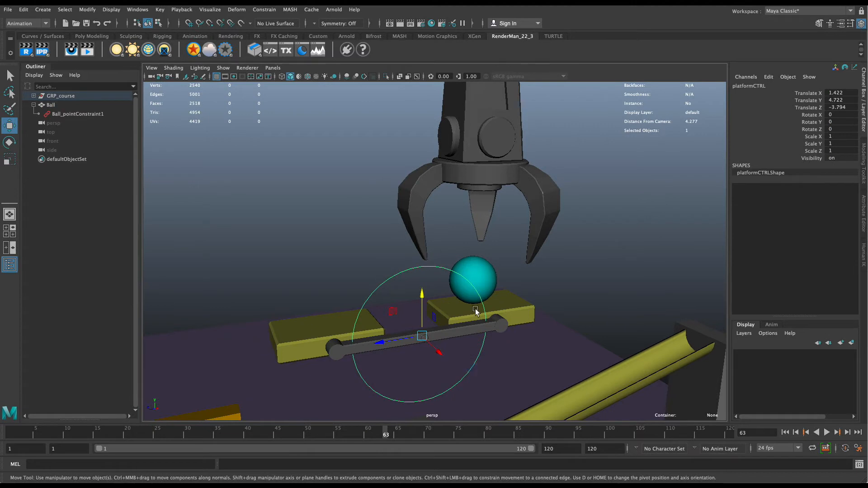
{"action": "left_click", "coordinate": [482, 275]}
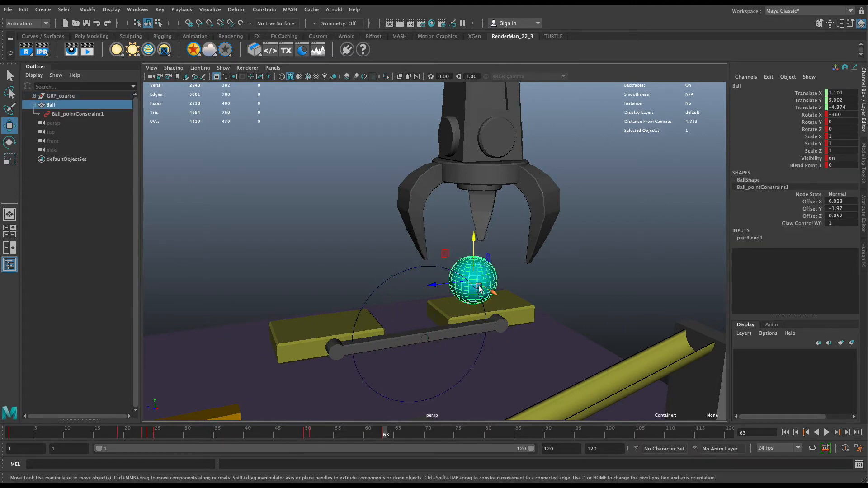
{"action": "left_click", "coordinate": [464, 377]}
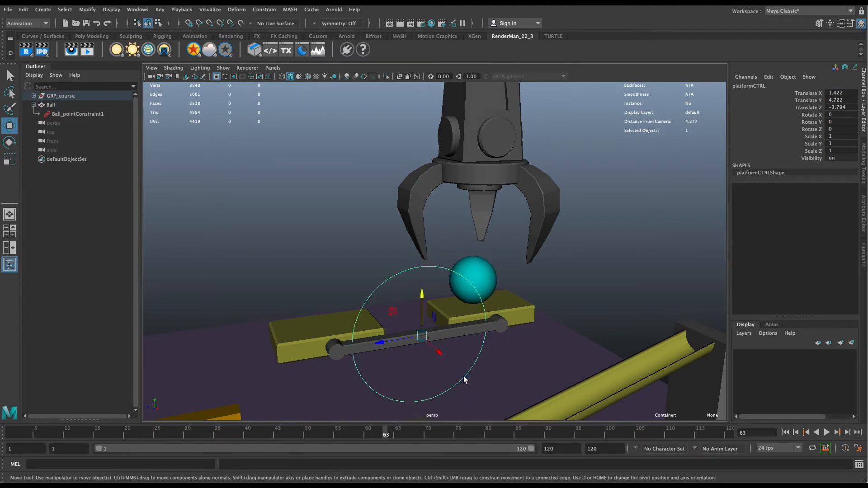
{"action": "left_click", "coordinate": [487, 284]}
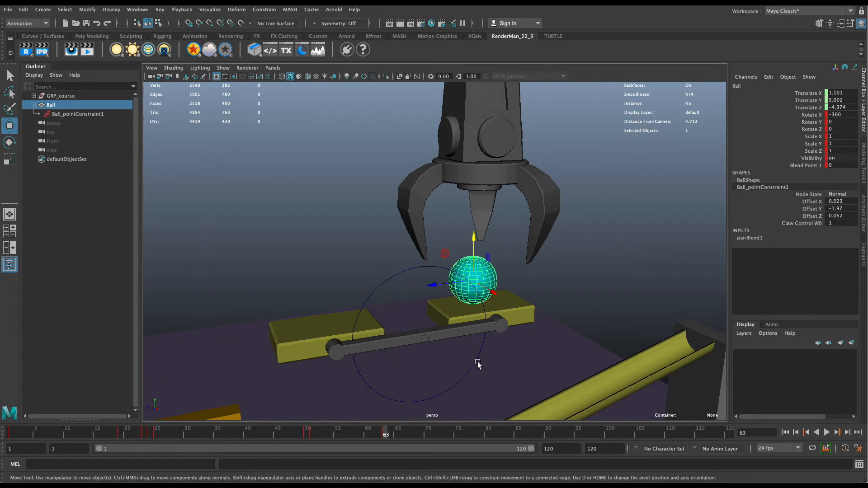
{"action": "left_click", "coordinate": [482, 351]}
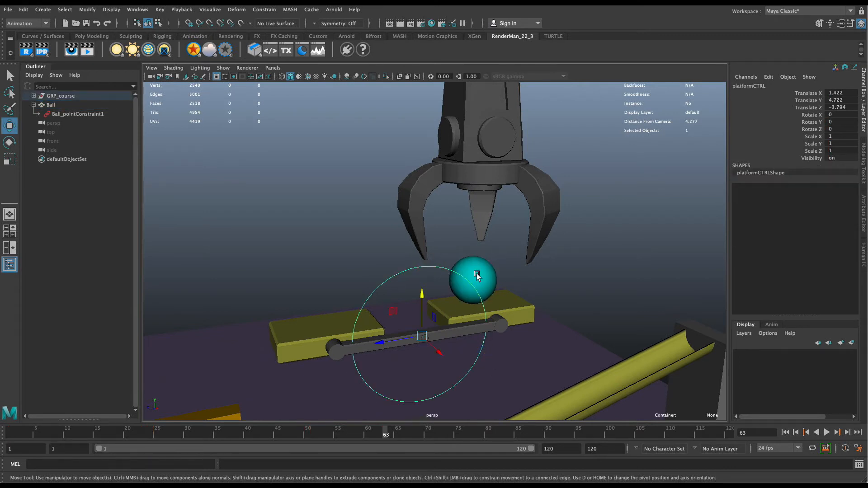
{"action": "left_click", "coordinate": [478, 276]}
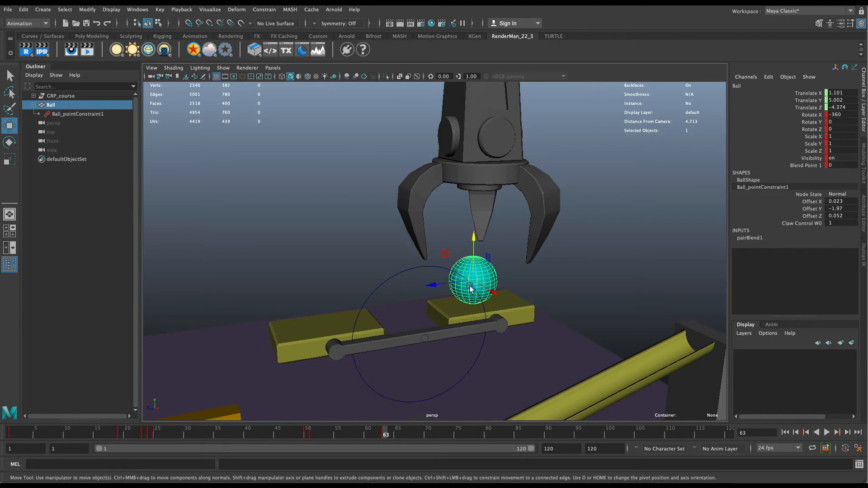
{"action": "left_click", "coordinate": [486, 311]}
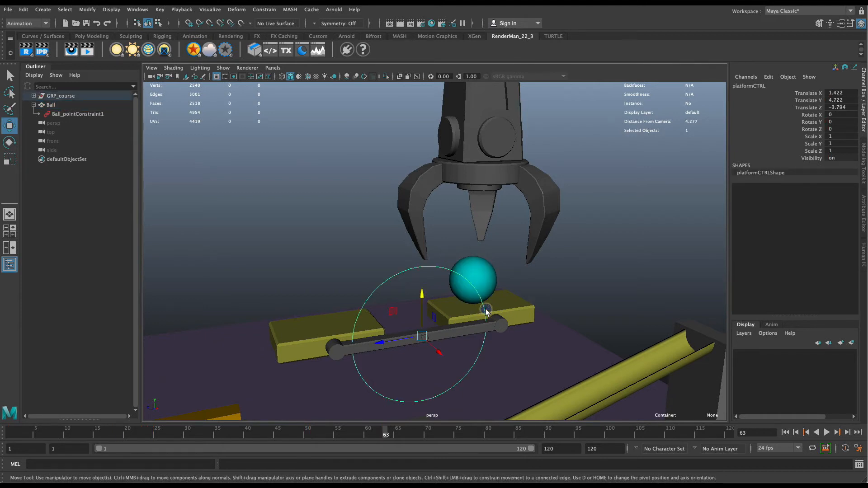
{"action": "left_click", "coordinate": [482, 285]}
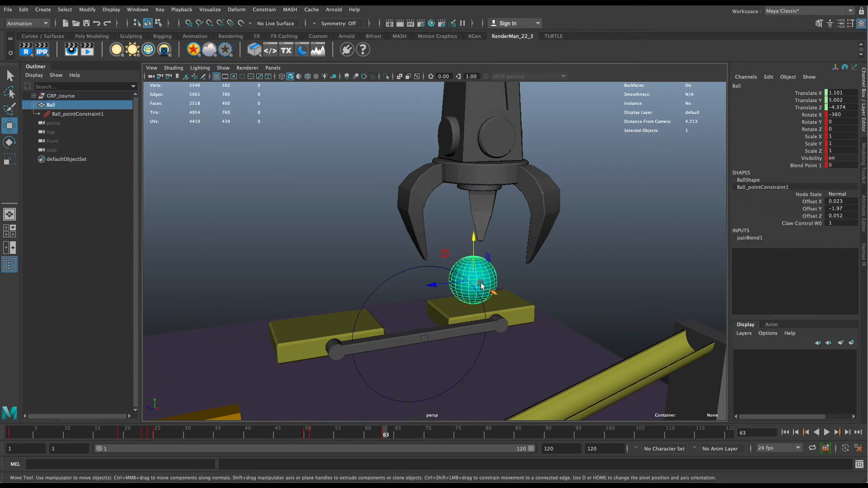
Parent-constrain the ball to the platform control, maintaining offset on all translate and rotate axes
{"action": "left_click", "coordinate": [452, 393]}
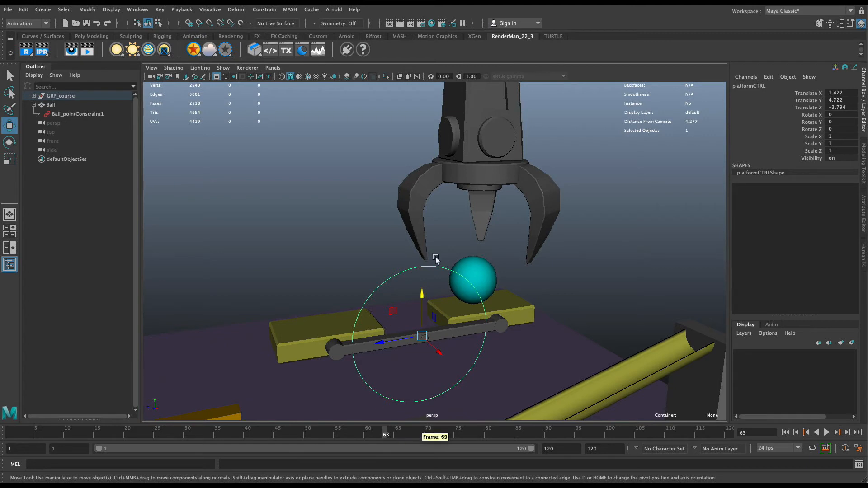
{"action": "left_click", "coordinate": [489, 277], "text": "shift"}
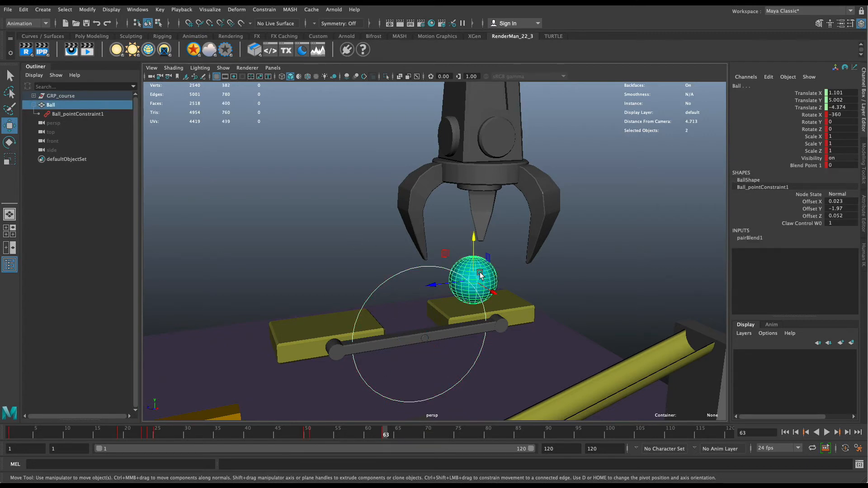
{"action": "left_click", "coordinate": [264, 10]}
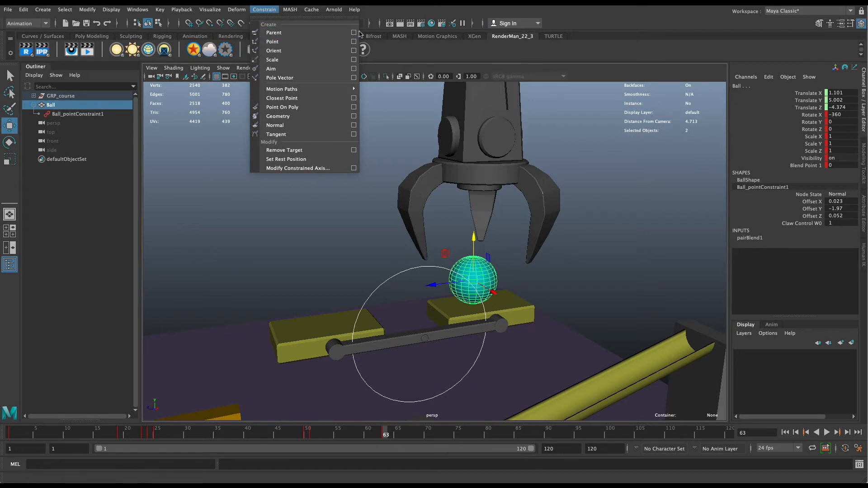
{"action": "left_click", "coordinate": [355, 32]}
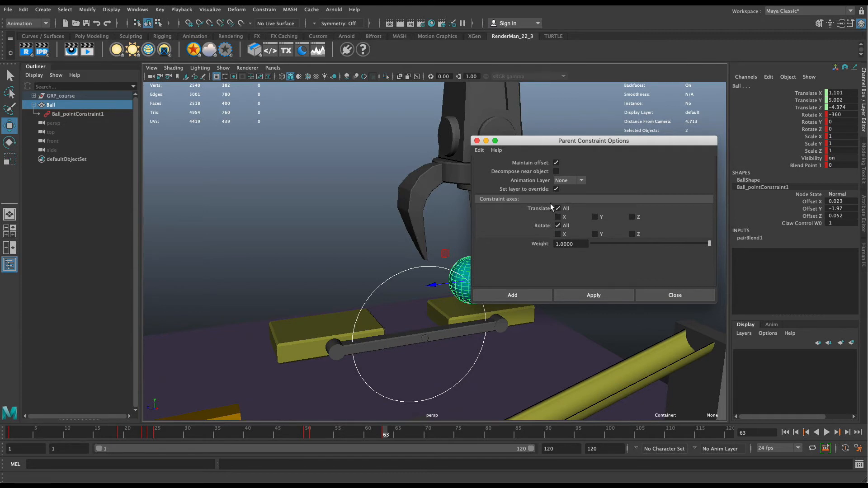
{"action": "left_click", "coordinate": [511, 297]}
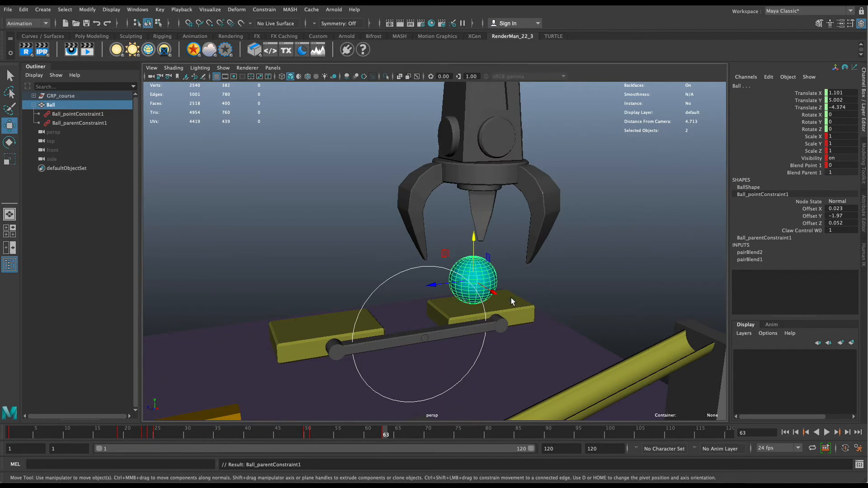
Examine the ball's Blend Point 1 and Blend Parent 1 channels and the parent constraint's rotation decomposition and platform weight attributes
{"action": "left_click", "coordinate": [811, 167]}
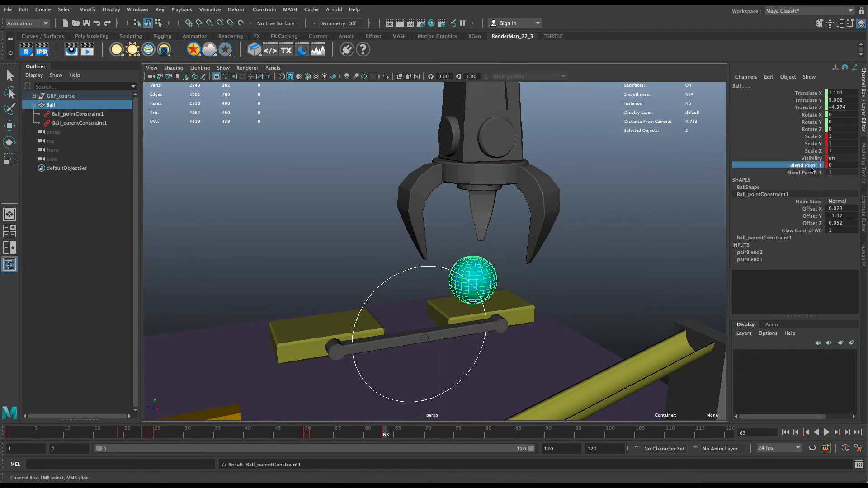
{"action": "left_click", "coordinate": [804, 173]}
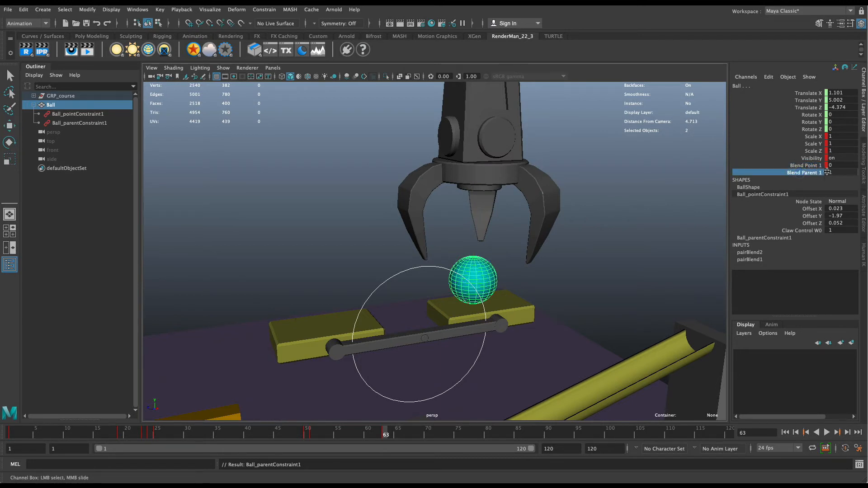
{"action": "left_click", "coordinate": [813, 166]}
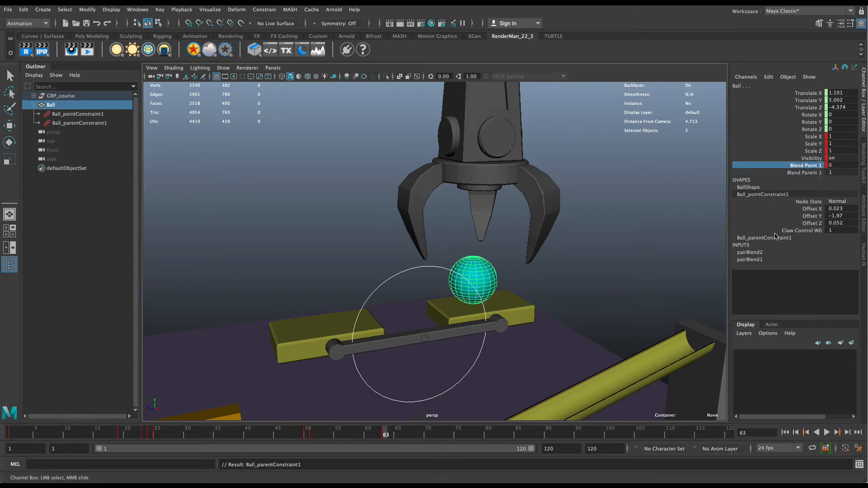
{"action": "left_click", "coordinate": [775, 238]}
{"action": "key", "text": "w"}
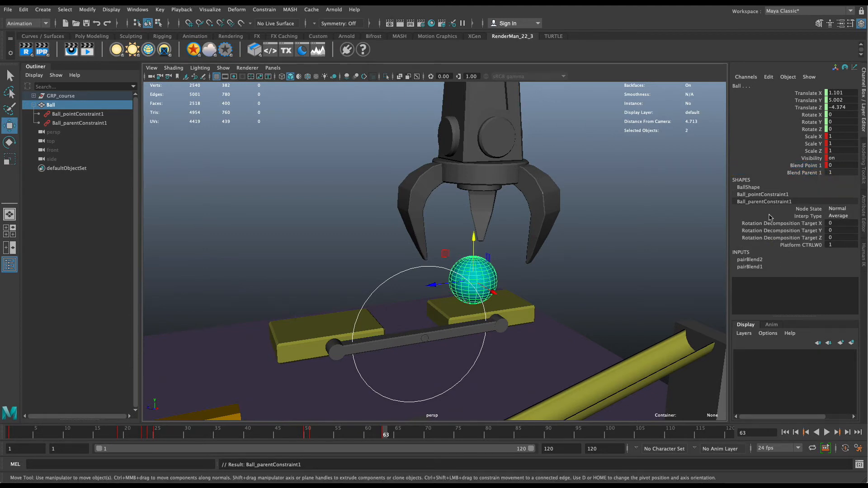
{"action": "left_click", "coordinate": [792, 246]}
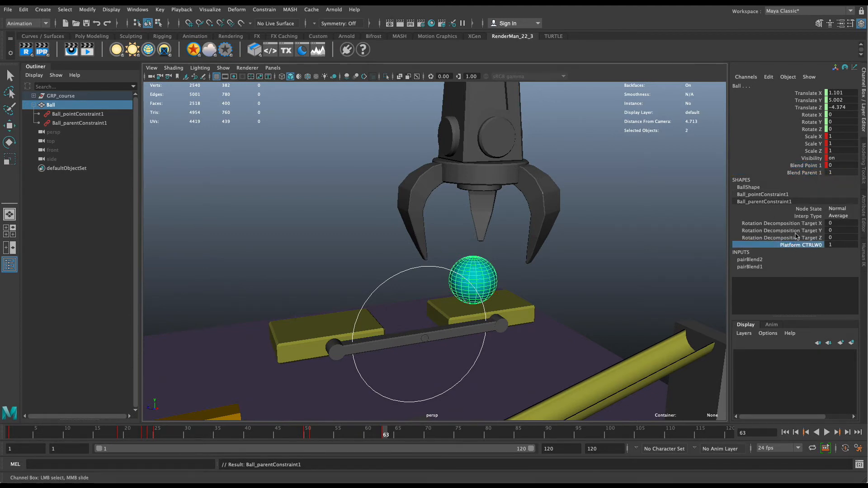
{"action": "left_click_drag", "start_coordinate": [799, 224], "coordinate": [797, 238]}
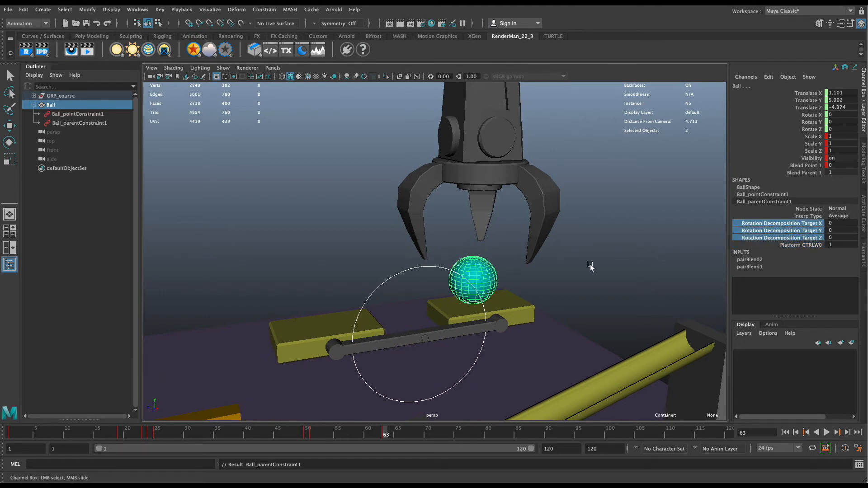
{"action": "left_click", "coordinate": [806, 245]}
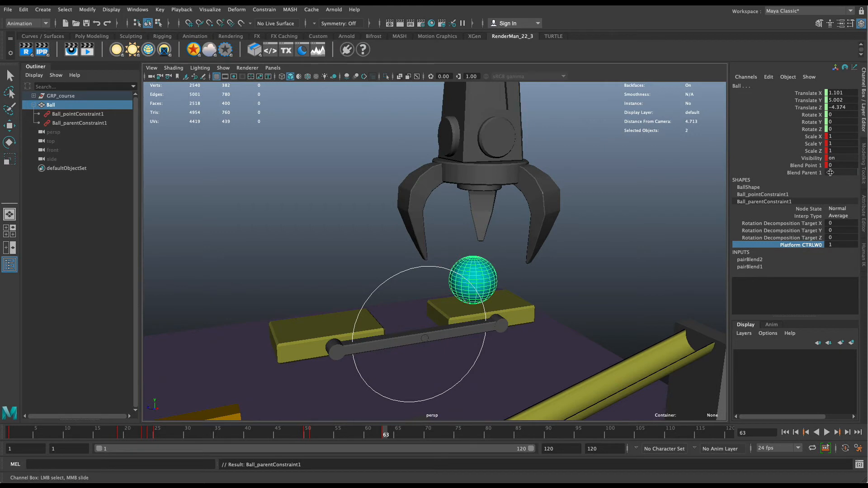
Key the ball's Blend Parent 1 channel at a value of 1 on frame 63
{"action": "left_click", "coordinate": [386, 435]}
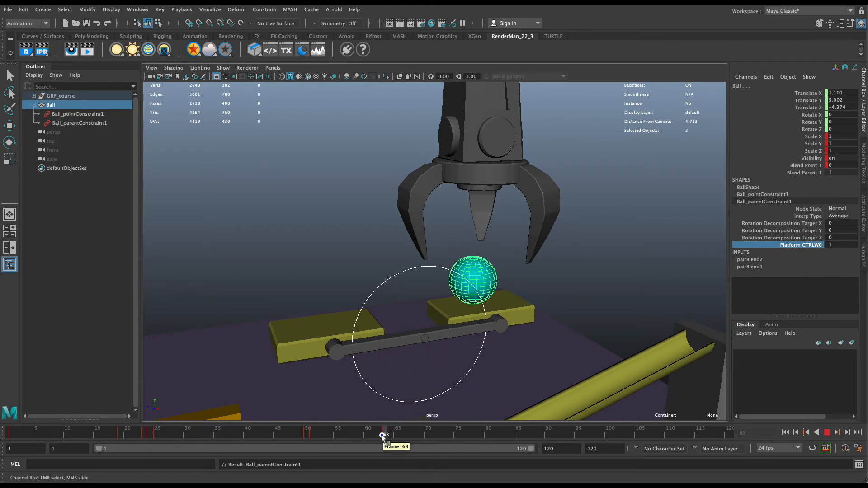
{"action": "left_click", "coordinate": [794, 173]}
{"action": "right_click", "coordinate": [796, 173]}
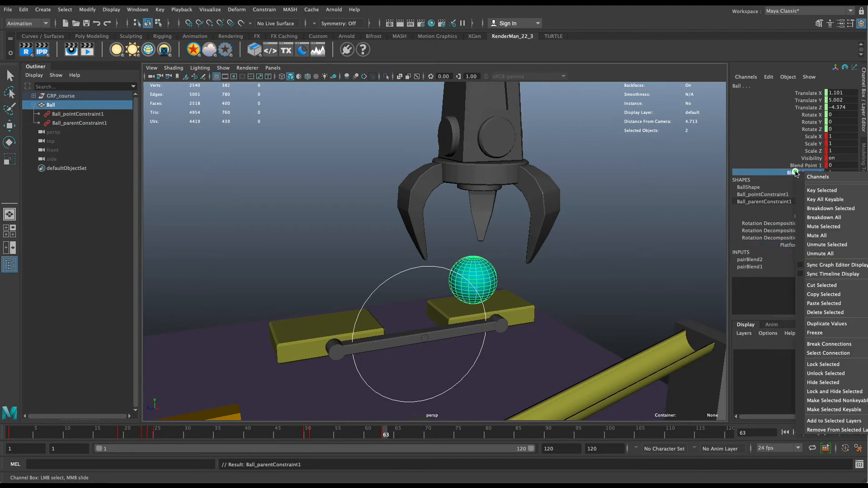
{"action": "left_click", "coordinate": [820, 191]}
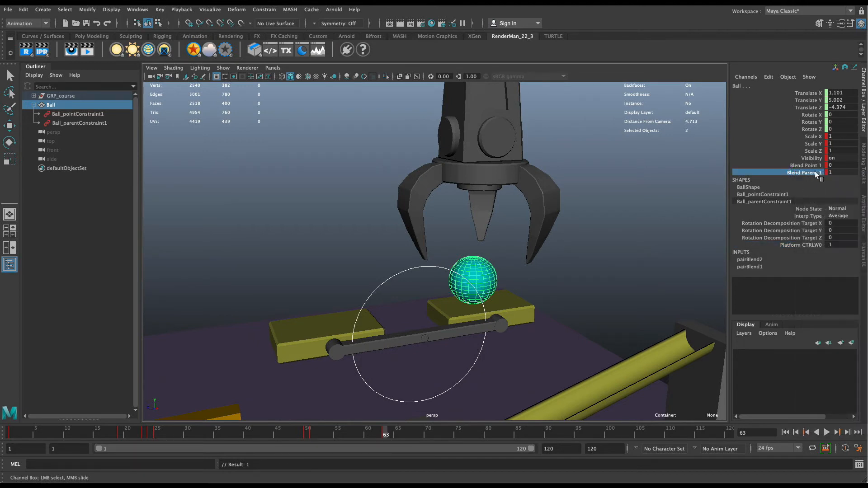
Set the ball's Blend Parent 1 to 0 at frame 62 and key that channel
{"action": "left_click", "coordinate": [381, 435]}
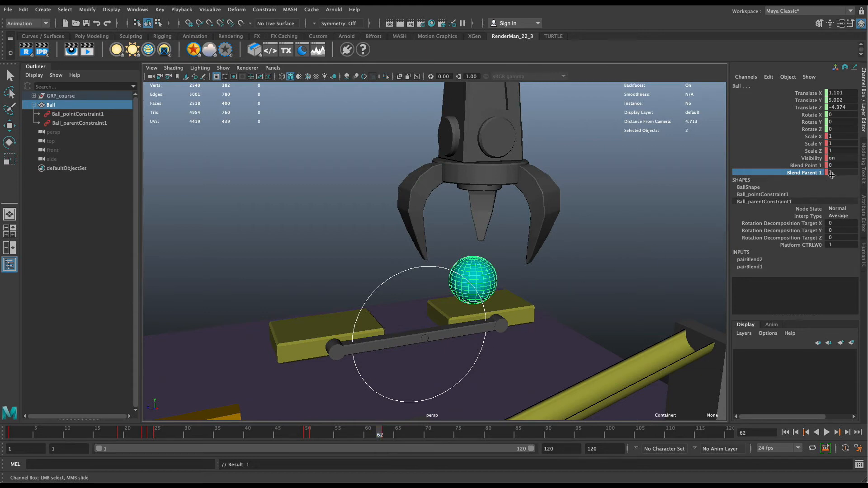
{"action": "left_click", "coordinate": [832, 173]}
{"action": "type", "text": "0"}
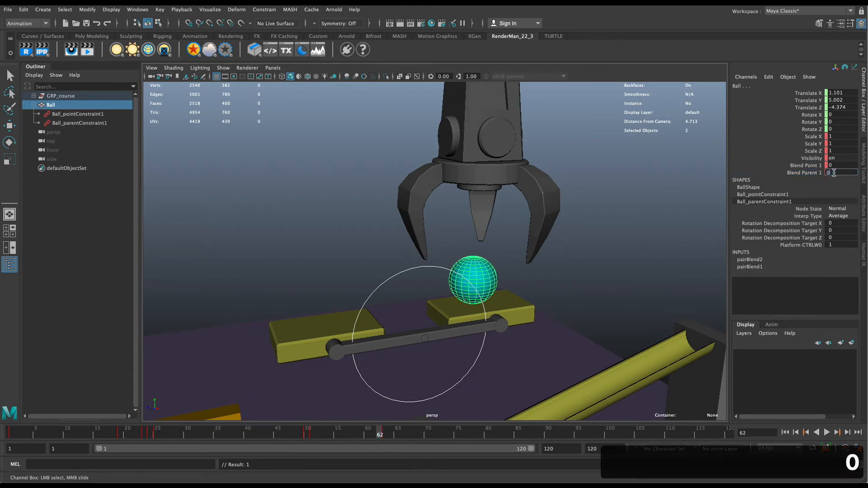
{"action": "key", "text": "Return"}
{"action": "left_click", "coordinate": [812, 173]}
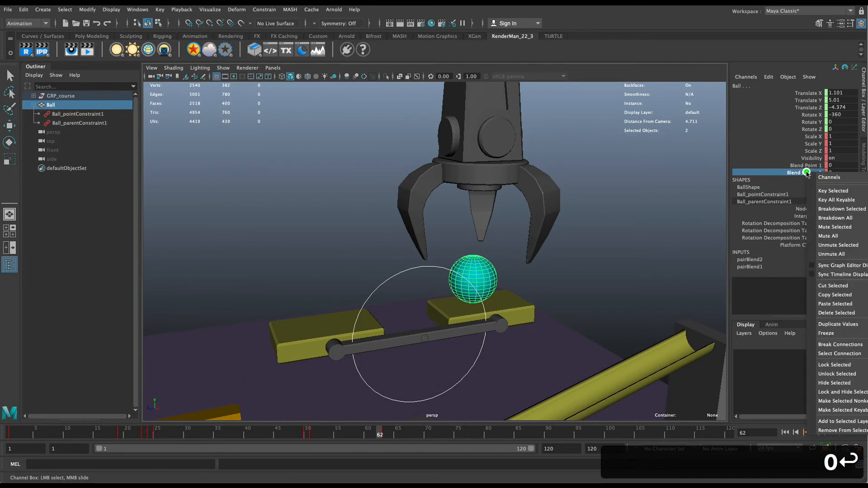
{"action": "right_click", "coordinate": [812, 173]}
{"action": "left_click", "coordinate": [841, 195]}
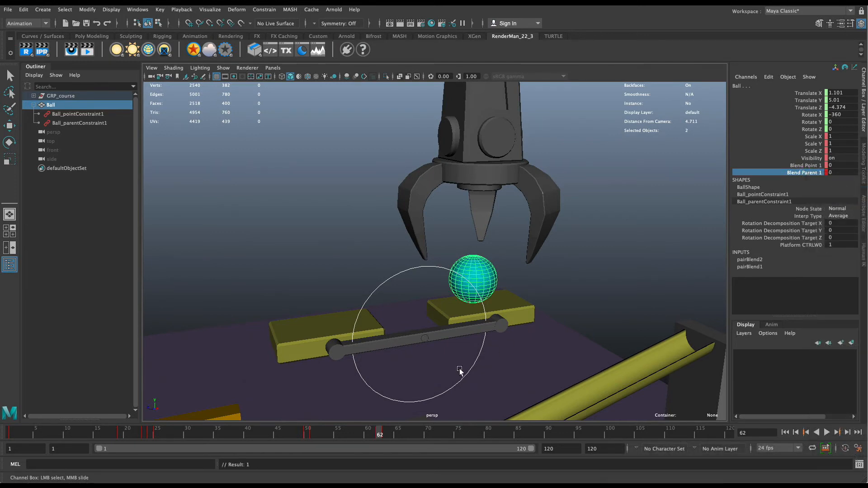
Key all channels of the platform control in its unrotated pose at frame 63
{"action": "mouse_move", "coordinate": [380, 433]}
{"action": "left_mouse_down"}
{"action": "mouse_move", "coordinate": [304, 434]}
{"action": "mouse_move", "coordinate": [386, 434]}
{"action": "left_mouse_up"}
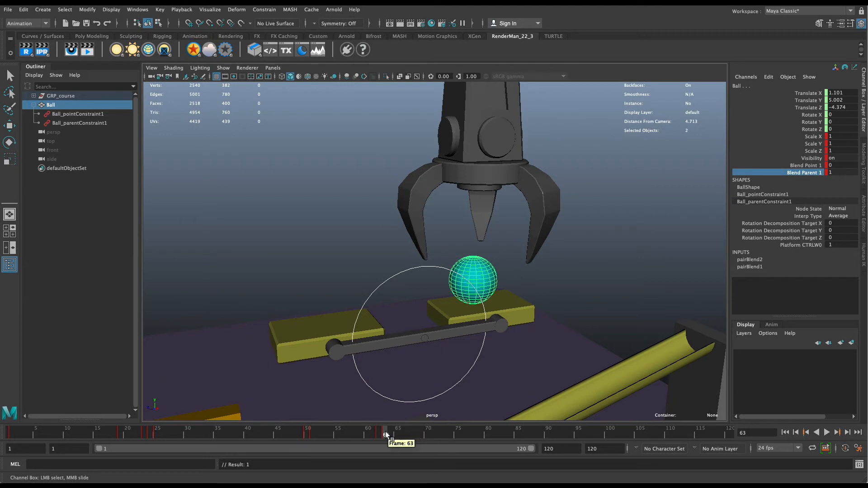
{"action": "left_click", "coordinate": [419, 404]}
{"action": "key", "text": "w"}
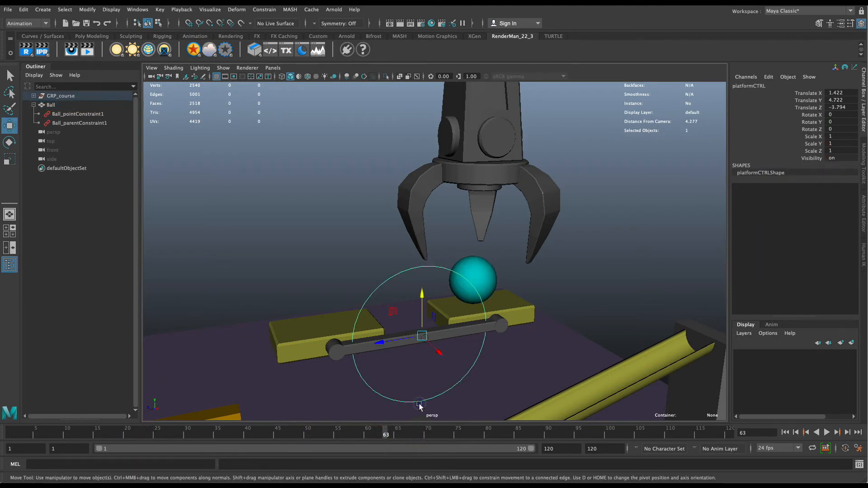
{"action": "key", "text": "e"}
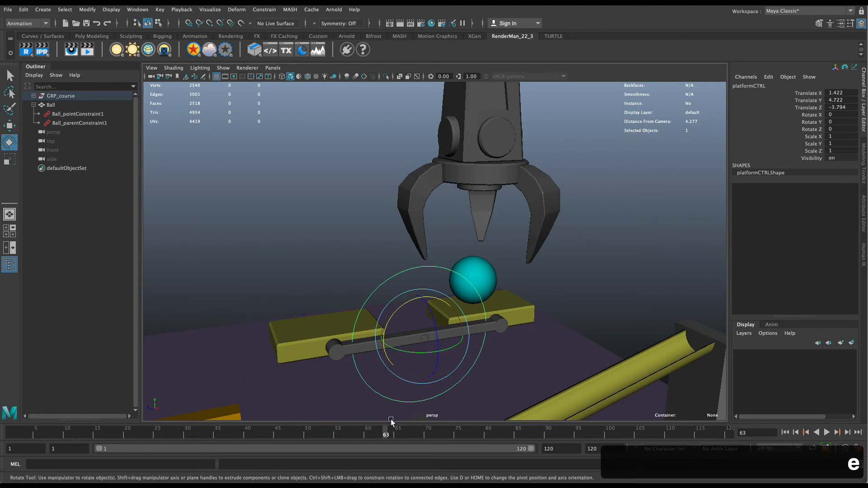
{"action": "key", "text": "s"}
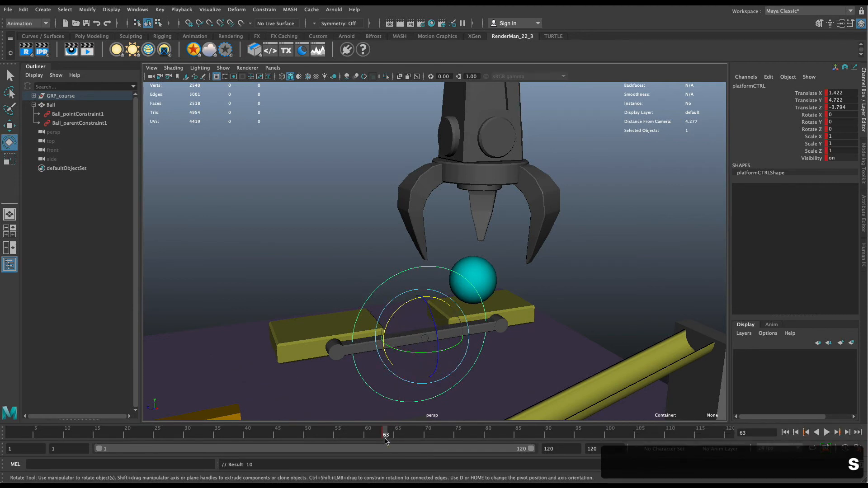
Try rotating the platform control to about -54 degrees in X on frame 63 to test whether the ball follows
{"action": "mouse_move", "coordinate": [385, 434]}
{"action": "left_mouse_down"}
{"action": "mouse_move", "coordinate": [374, 432]}
{"action": "mouse_move", "coordinate": [384, 430]}
{"action": "left_mouse_up"}
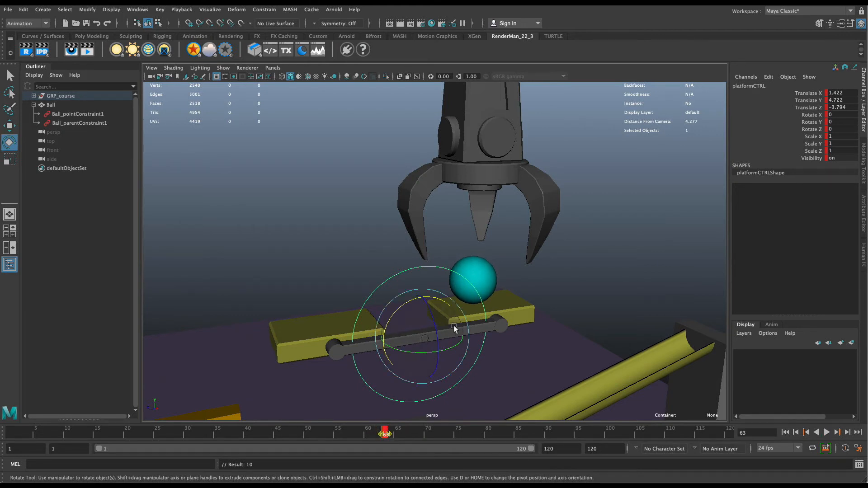
{"action": "left_click_drag", "start_coordinate": [436, 299], "coordinate": [409, 331]}
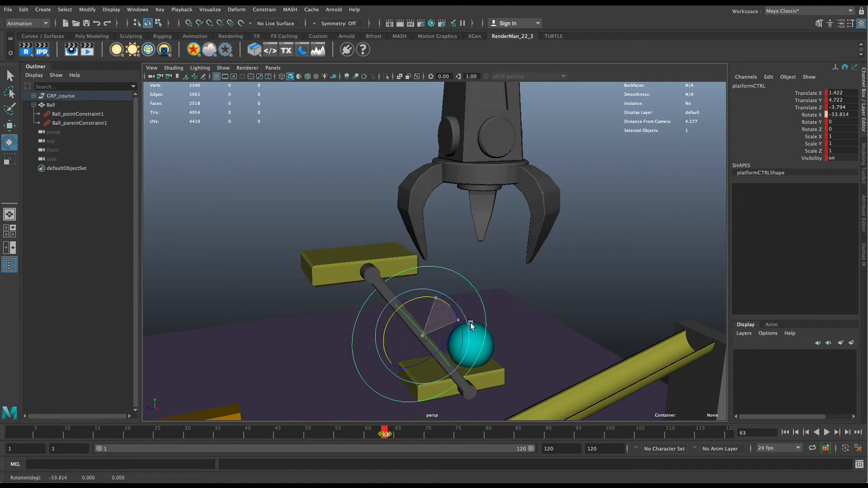
{"action": "left_click", "coordinate": [401, 436]}
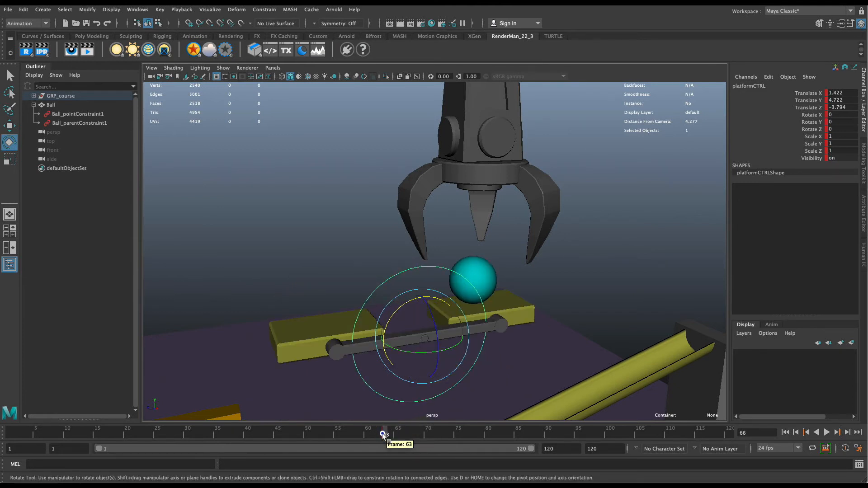
{"action": "key", "text": "alt+v"}
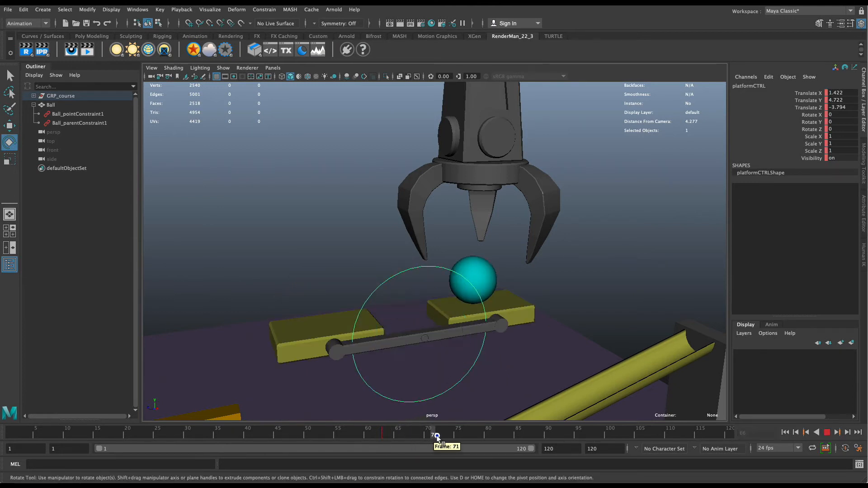
On frame 80, rotate the platform control to about -110.23 degrees in X and key all its channels
{"action": "left_click", "coordinate": [489, 436]}
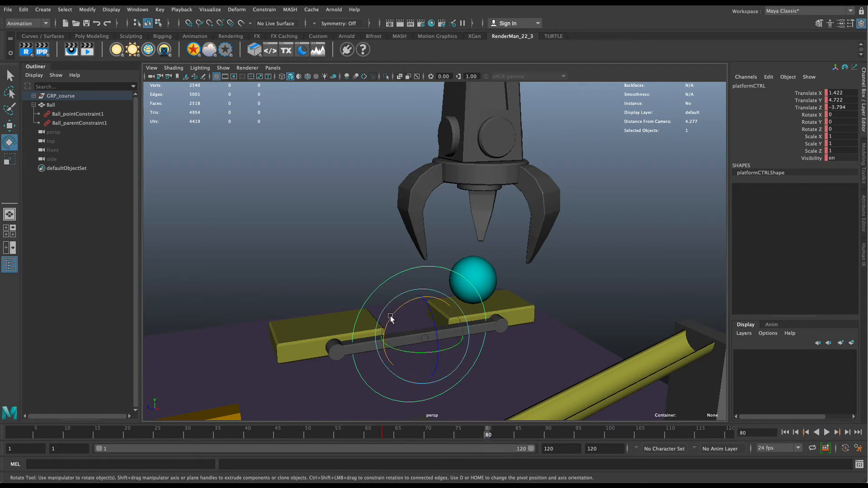
{"action": "left_click_drag", "start_coordinate": [390, 317], "coordinate": [459, 334]}
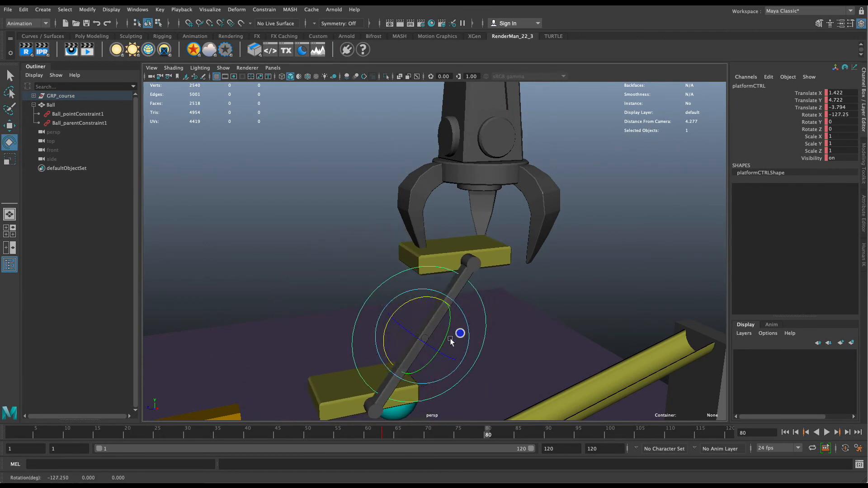
{"action": "left_click_drag", "start_coordinate": [406, 305], "coordinate": [442, 358]}
{"action": "left_click_drag", "start_coordinate": [407, 307], "coordinate": [486, 351]}
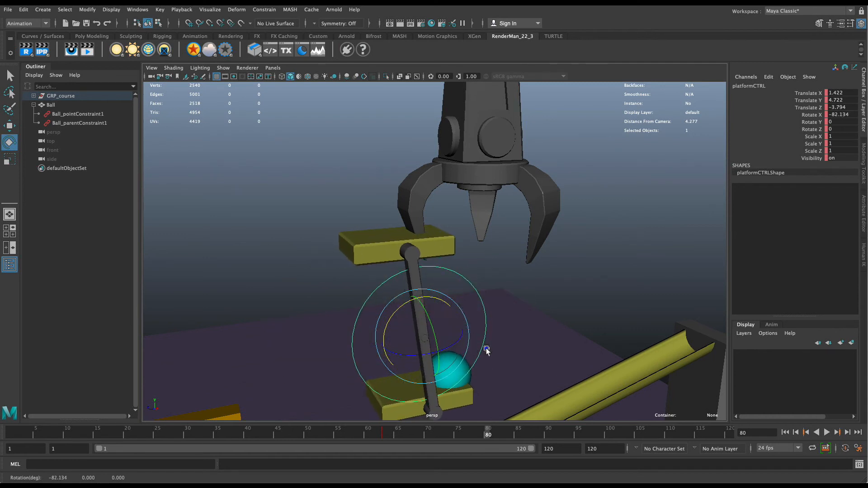
{"action": "mouse_move", "coordinate": [387, 329]}
{"action": "left_mouse_down"}
{"action": "mouse_move", "coordinate": [430, 307]}
{"action": "mouse_move", "coordinate": [421, 303]}
{"action": "mouse_move", "coordinate": [356, 326]}
{"action": "mouse_move", "coordinate": [392, 325]}
{"action": "left_mouse_up"}
{"action": "key", "text": "s"}
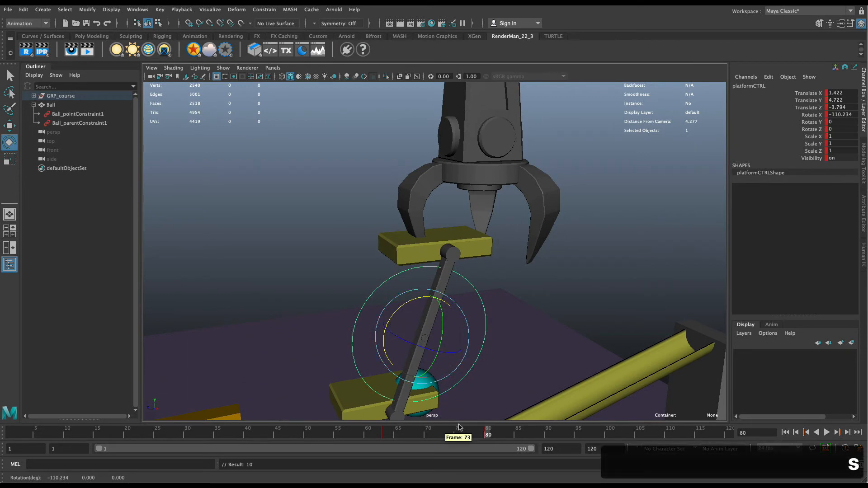
{"action": "left_click_drag", "start_coordinate": [456, 433], "coordinate": [484, 433]}
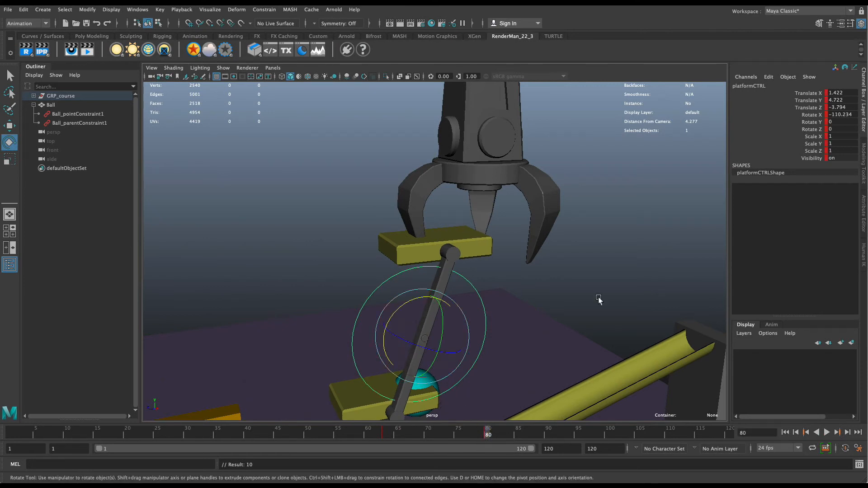
Examine the attributes of the ball's transform, shape, pair blend and point constraint nodes
{"action": "key", "text": "q"}
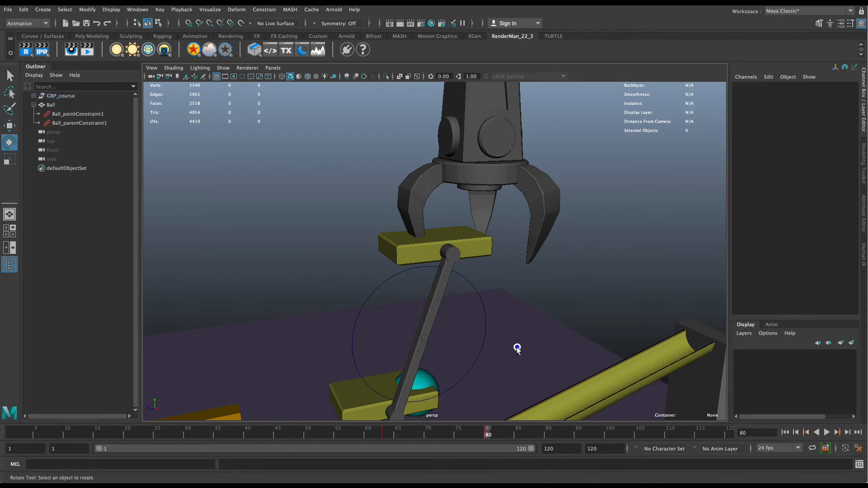
{"action": "left_click", "coordinate": [414, 380]}
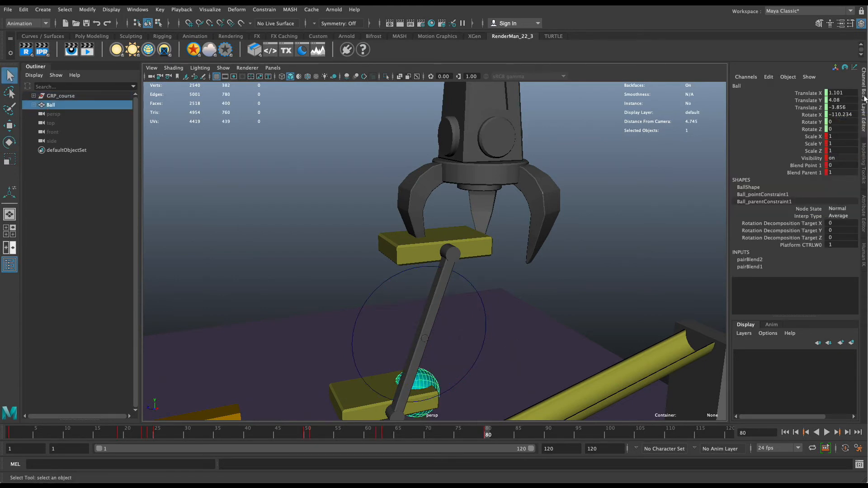
{"action": "left_click", "coordinate": [863, 225]}
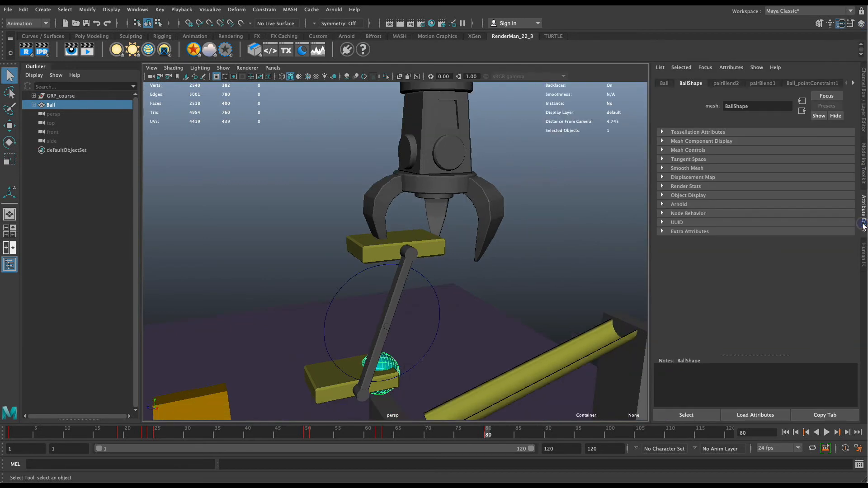
{"action": "left_click", "coordinate": [665, 84]}
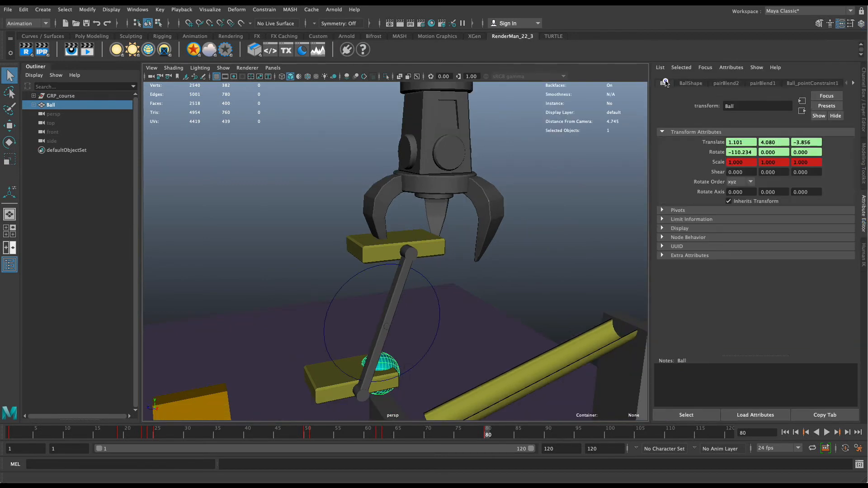
{"action": "left_click", "coordinate": [694, 84]}
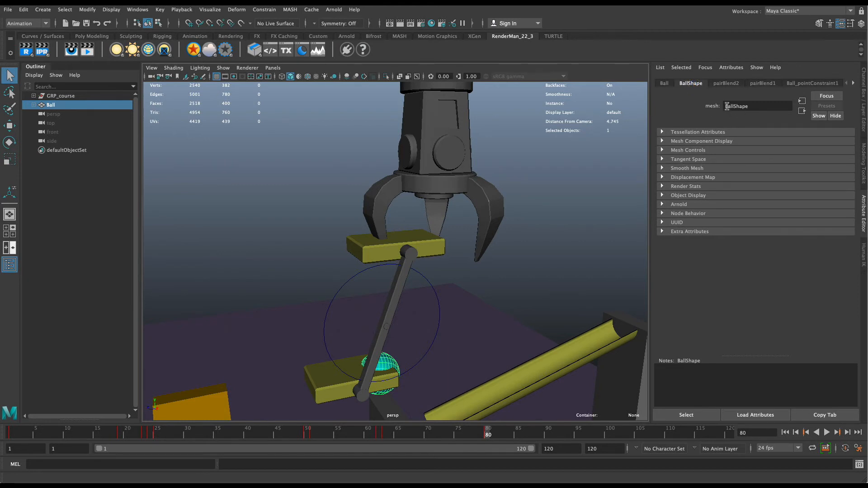
{"action": "left_click", "coordinate": [726, 85]}
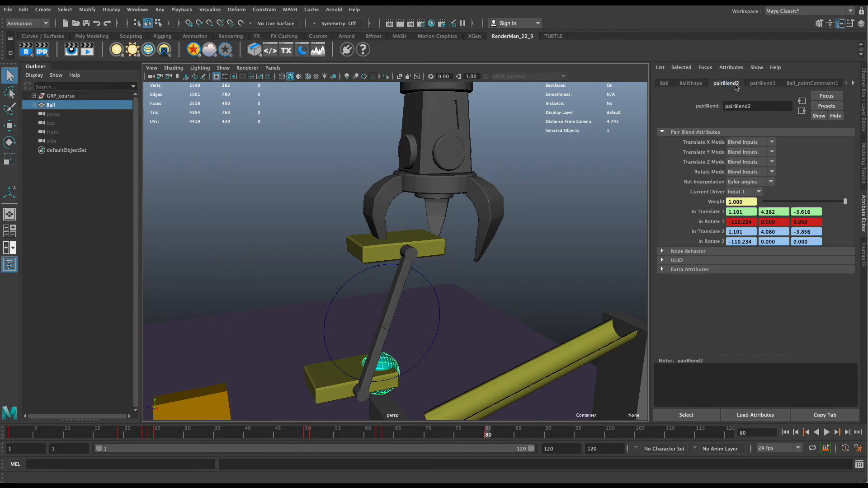
{"action": "left_click", "coordinate": [762, 84]}
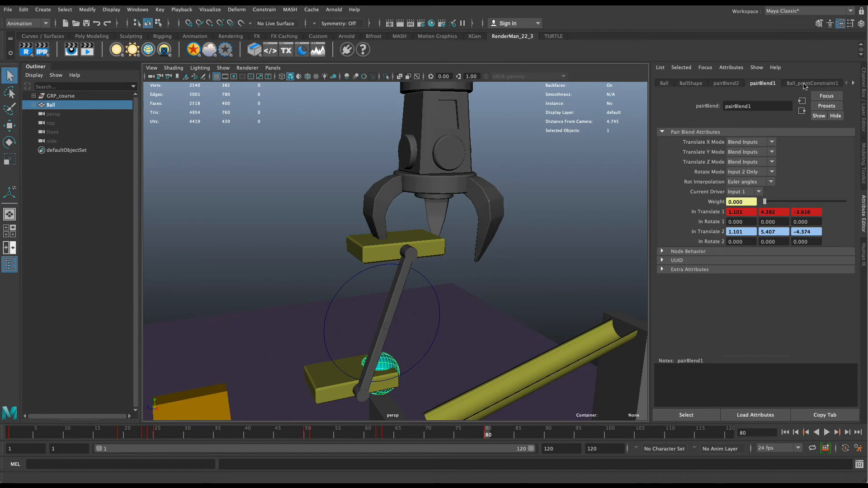
{"action": "left_click", "coordinate": [804, 84]}
{"action": "left_click", "coordinate": [728, 83]}
{"action": "left_click", "coordinate": [759, 83]}
{"action": "left_click", "coordinate": [809, 83]}
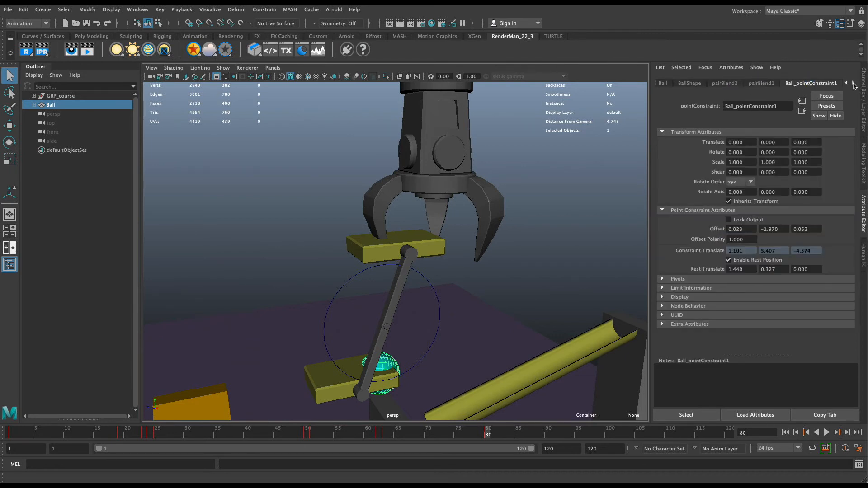
Show the target offset attributes of the ball's parent constraint, Ball_parentConstraint1
{"action": "left_click", "coordinate": [854, 83]}
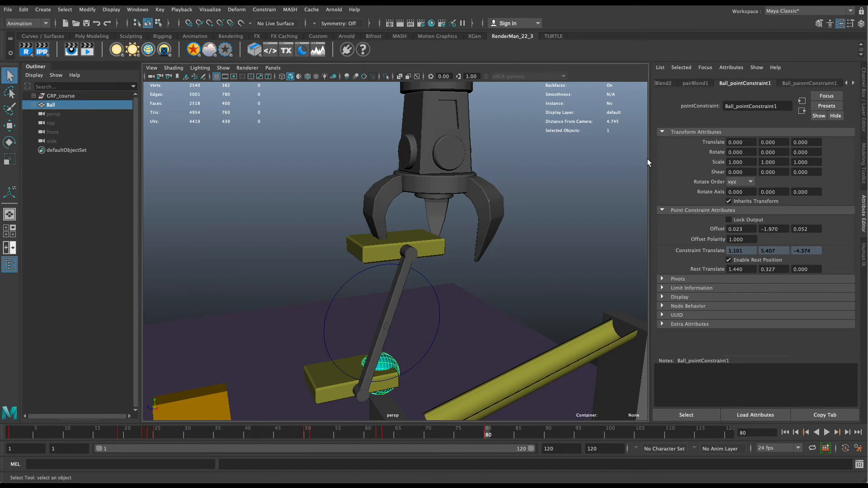
{"action": "left_click_drag", "start_coordinate": [650, 156], "coordinate": [645, 154]}
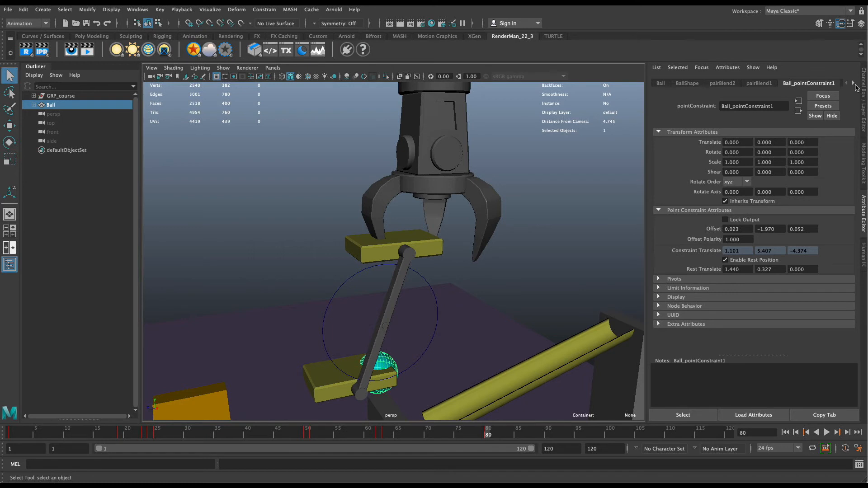
{"action": "left_click", "coordinate": [853, 83]}
{"action": "left_click", "coordinate": [815, 86]}
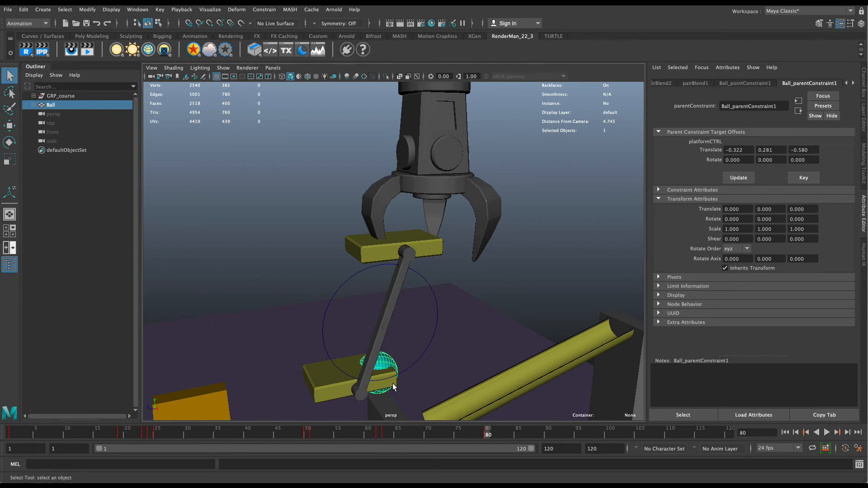
On frame 80, move the ball up onto the lowered yellow platform and rotate it upright to about 0.06 degrees in X
{"action": "key", "text": "w"}
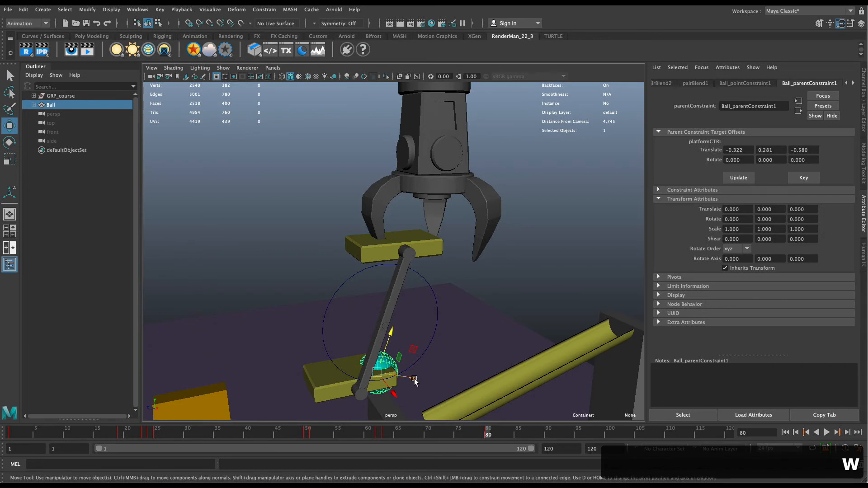
{"action": "left_click_drag", "start_coordinate": [414, 381], "coordinate": [388, 357]}
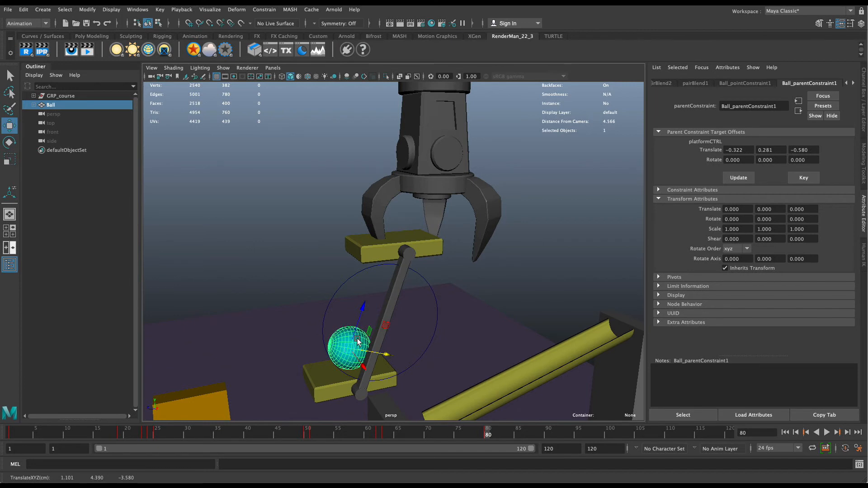
{"action": "key", "text": "e"}
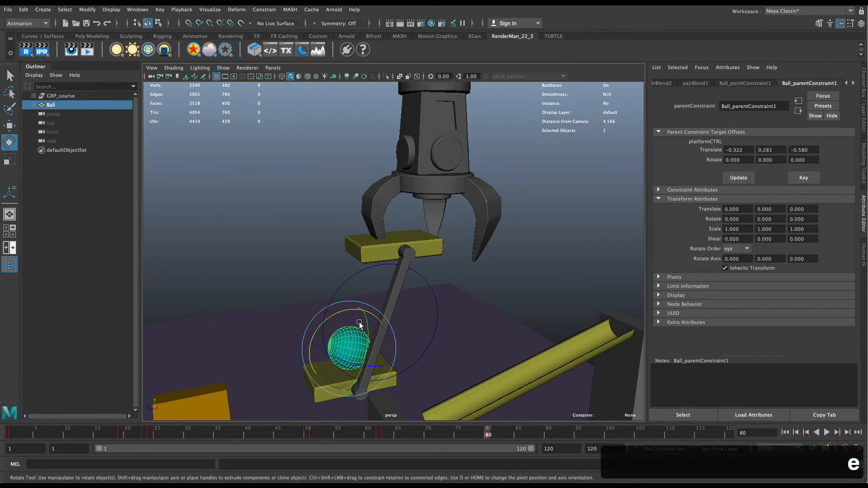
{"action": "left_click_drag", "start_coordinate": [346, 310], "coordinate": [297, 374]}
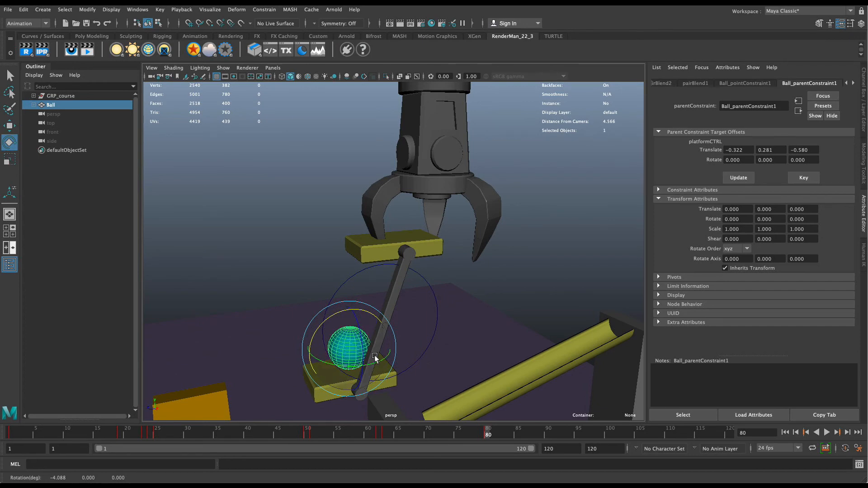
{"action": "mouse_move", "coordinate": [375, 358]}
{"action": "left_mouse_down", "text": "alt"}
{"action": "mouse_move", "coordinate": [384, 348]}
{"action": "mouse_move", "coordinate": [397, 360]}
{"action": "mouse_move", "coordinate": [382, 359]}
{"action": "left_mouse_up", "text": "alt"}
{"action": "key", "text": "w"}
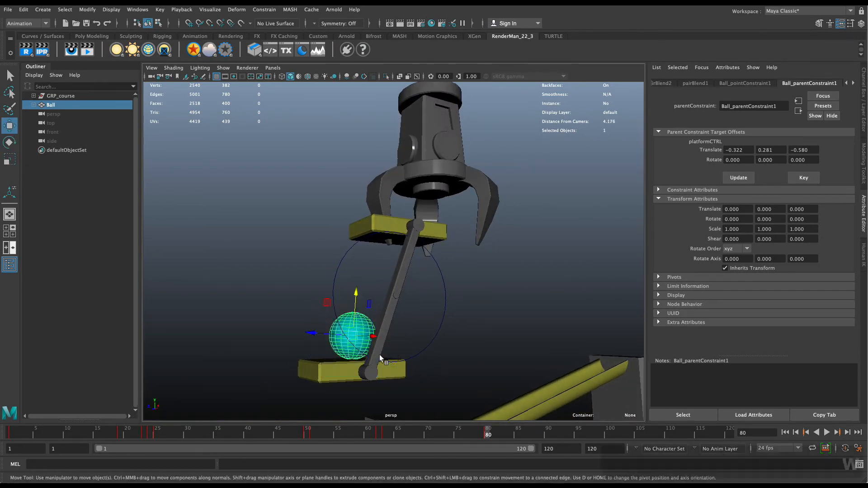
{"action": "key", "text": "e"}
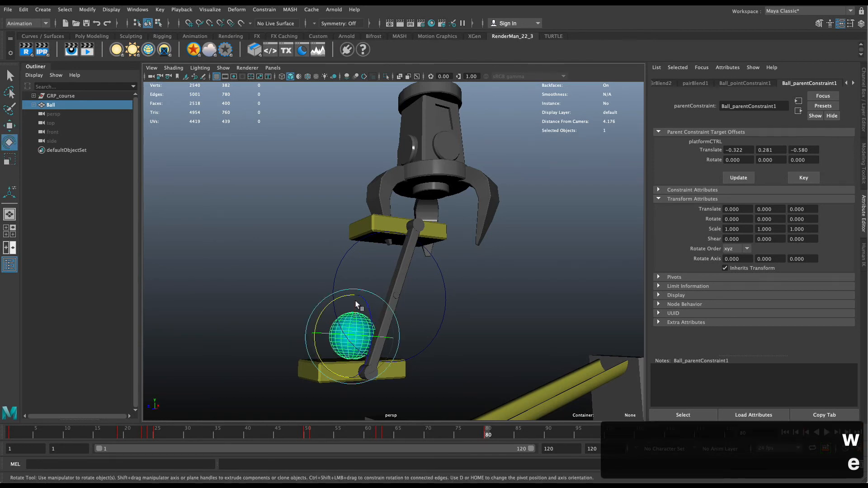
{"action": "left_click_drag", "start_coordinate": [332, 303], "coordinate": [328, 307]}
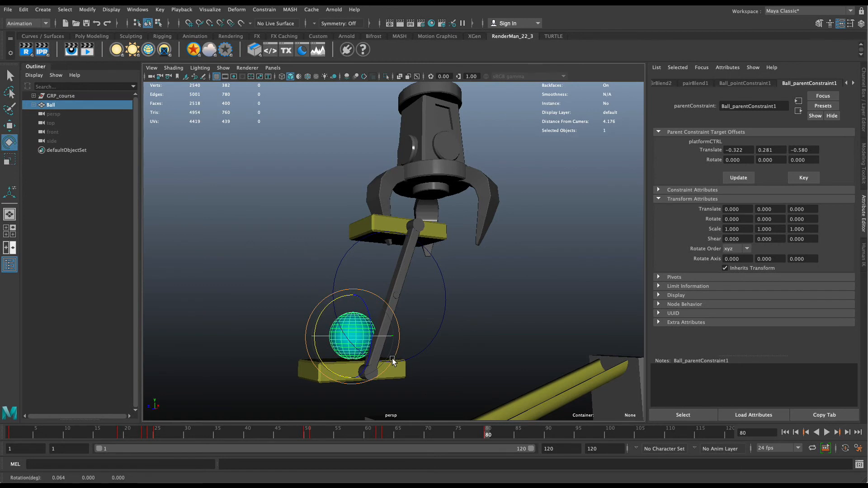
{"action": "key", "text": "w"}
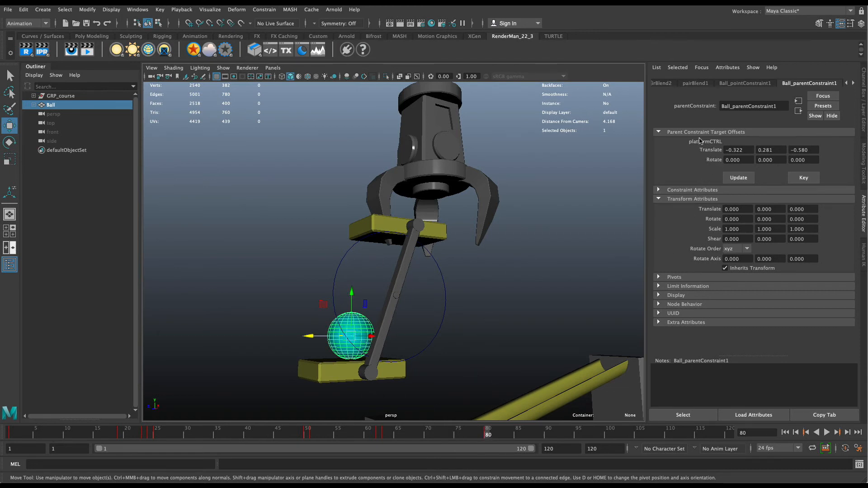
Update the parent constraint's platformCTRL target offsets to the ball's new pose and key them on frame 80
{"action": "left_click", "coordinate": [740, 179]}
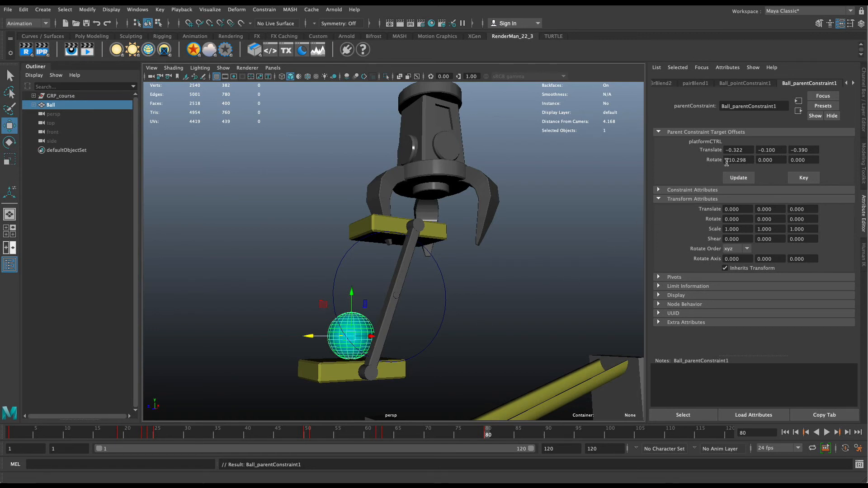
{"action": "left_click", "coordinate": [794, 179]}
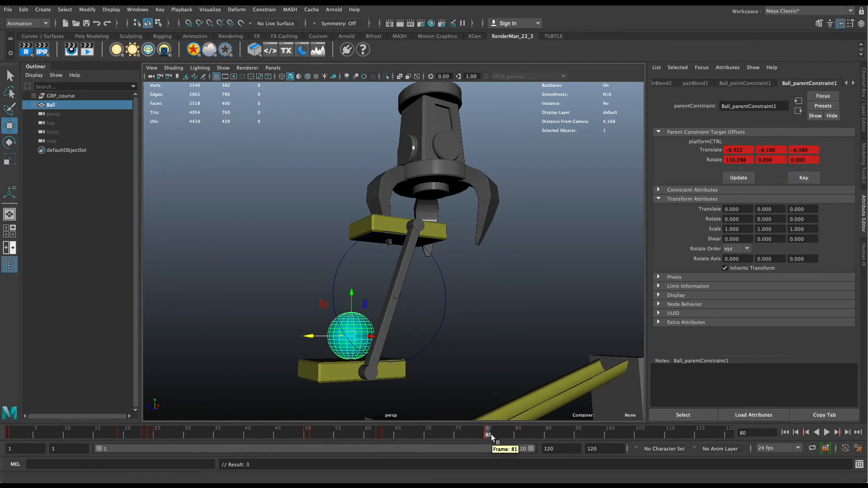
On frame 62, update the ball parent constraint's platformCTRL target offsets to its current pose and key them
{"action": "left_click_drag", "start_coordinate": [488, 436], "coordinate": [385, 437]}
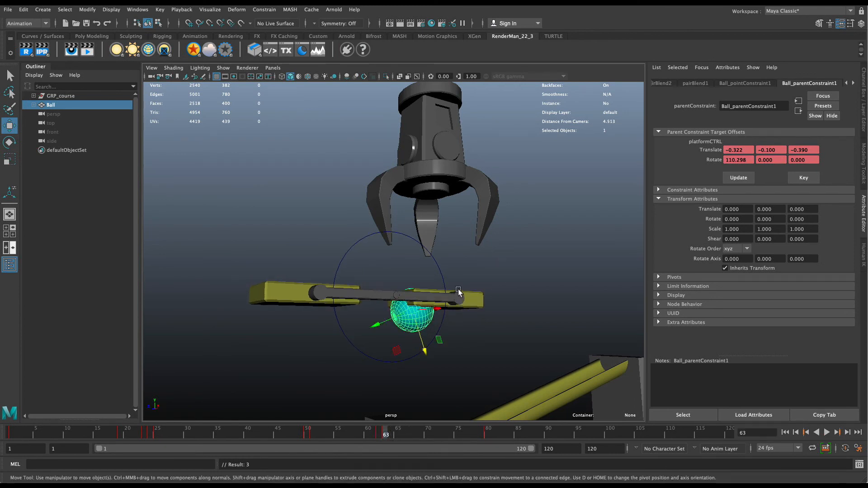
{"action": "left_click_drag", "start_coordinate": [458, 292], "coordinate": [416, 322], "text": "alt"}
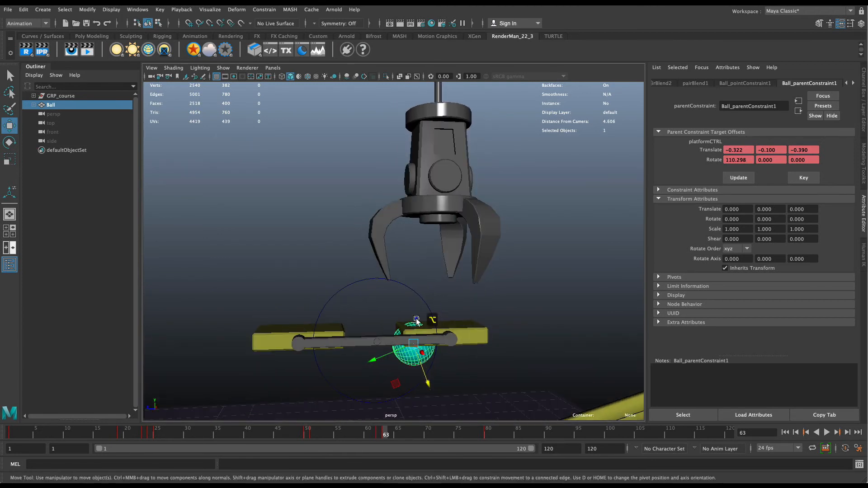
{"action": "left_click_drag", "start_coordinate": [385, 435], "coordinate": [380, 435]}
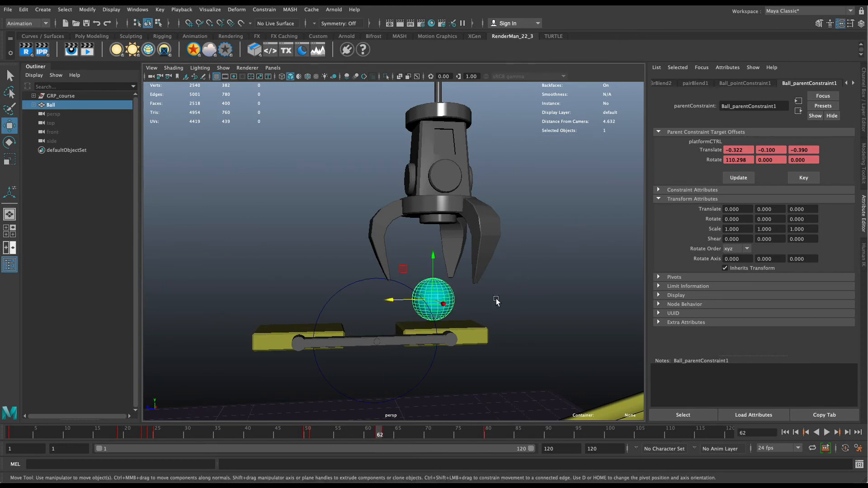
{"action": "left_click_drag", "start_coordinate": [496, 301], "coordinate": [456, 302], "text": "alt"}
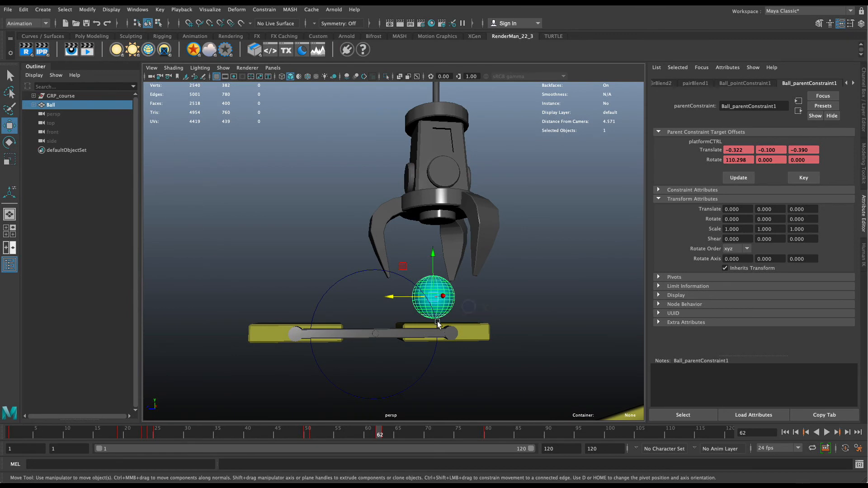
{"action": "left_click", "coordinate": [735, 178]}
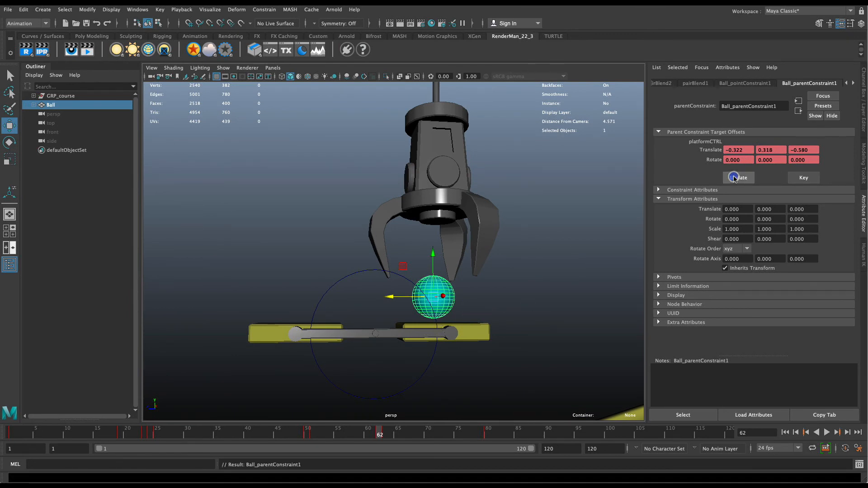
{"action": "left_click", "coordinate": [805, 178]}
On frame 63, lower the ball onto the yellow platform to about 5.003 in Y, then update and key its constraint offsets
{"action": "left_click", "coordinate": [388, 432]}
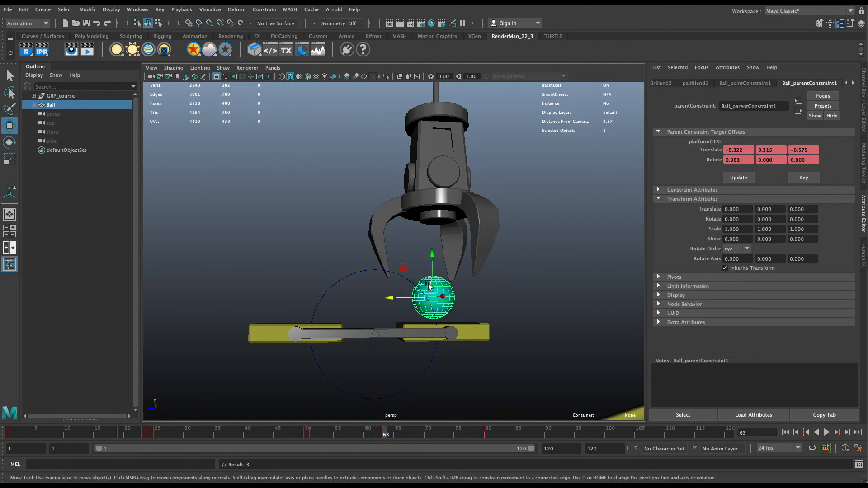
{"action": "left_click_drag", "start_coordinate": [434, 270], "coordinate": [433, 273]}
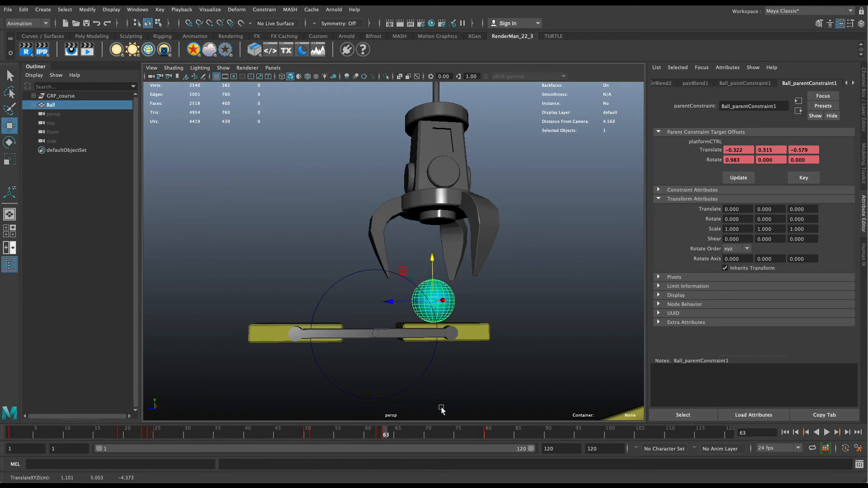
{"action": "left_click", "coordinate": [739, 177]}
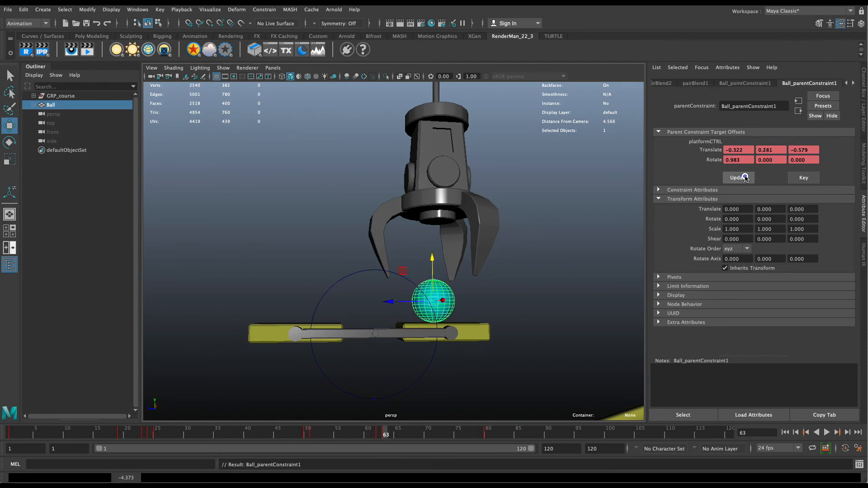
{"action": "left_click", "coordinate": [804, 176]}
{"action": "mouse_move", "coordinate": [383, 433]}
{"action": "left_mouse_down"}
{"action": "mouse_move", "coordinate": [368, 434]}
{"action": "mouse_move", "coordinate": [386, 433]}
{"action": "left_mouse_up"}
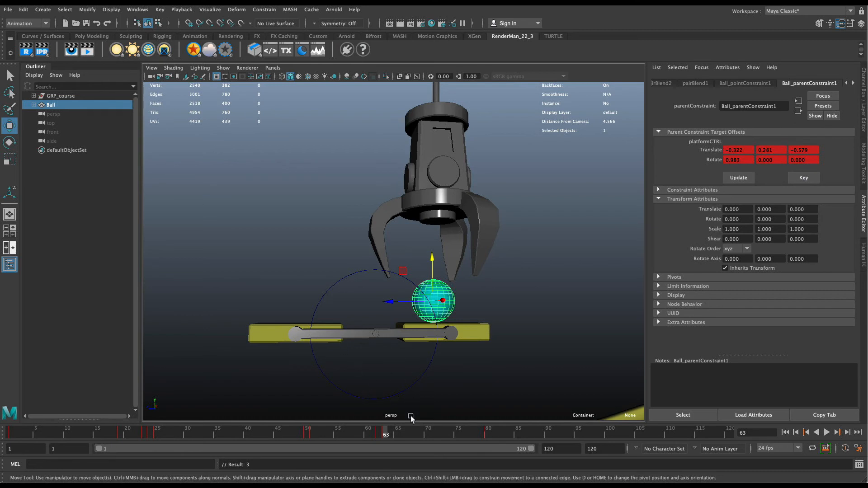
On frame 71, reposition the ball on top of the platform at about Y 4.502, Z -4.276, and update and key its constraint offsets
{"action": "left_click_drag", "start_coordinate": [387, 436], "coordinate": [435, 436]}
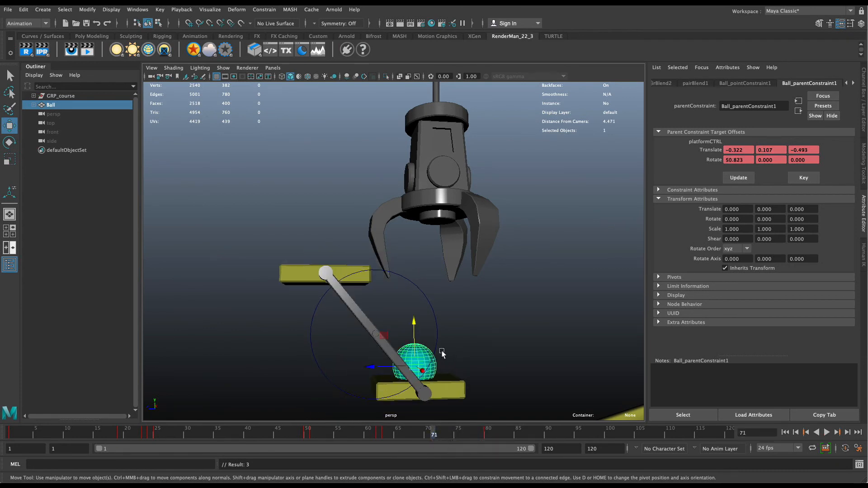
{"action": "left_click_drag", "start_coordinate": [415, 345], "coordinate": [387, 355]}
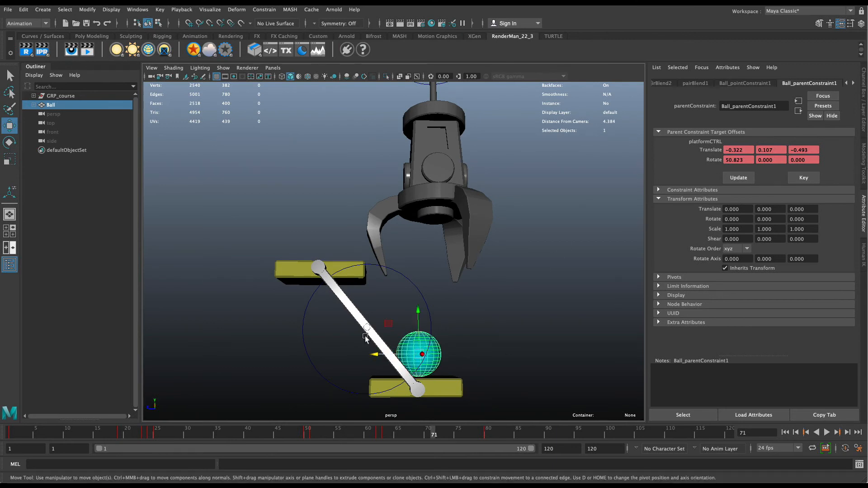
{"action": "left_click_drag", "start_coordinate": [393, 357], "coordinate": [396, 358]}
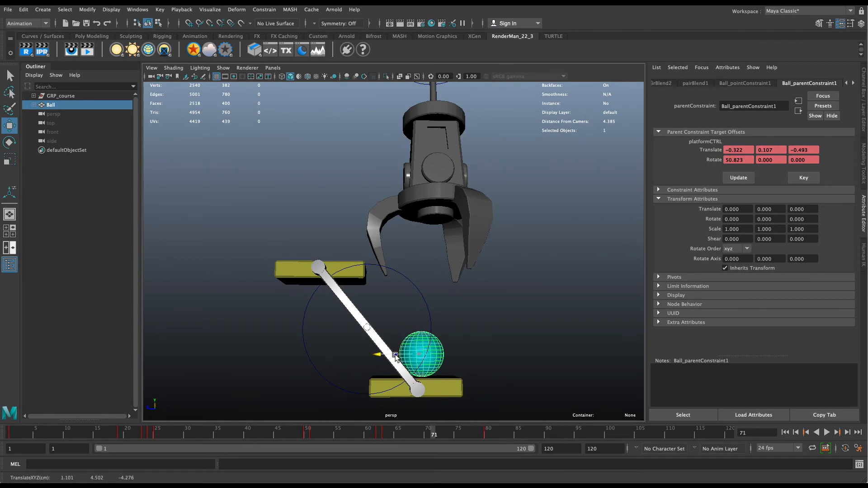
{"action": "left_click", "coordinate": [739, 177]}
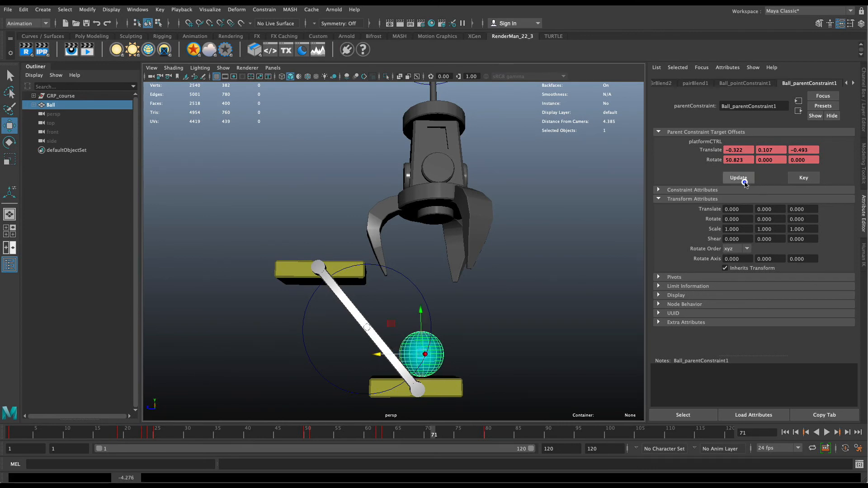
{"action": "left_click", "coordinate": [803, 177]}
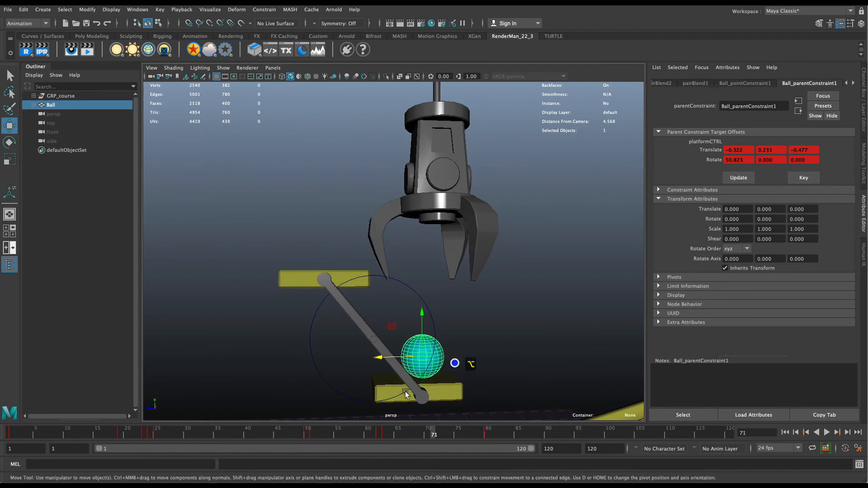
On frame 80, slide the ball closer to the lower platform's centre, then update and key its constraint offsets
{"action": "left_click_drag", "start_coordinate": [394, 434], "coordinate": [457, 430]}
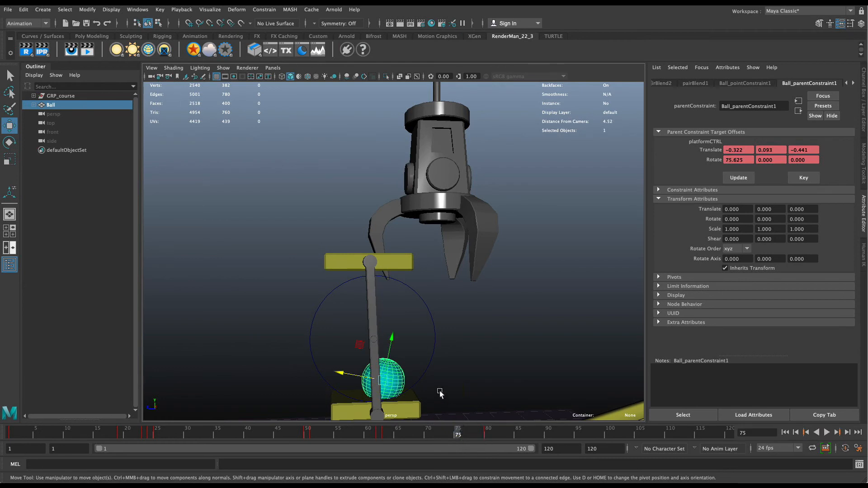
{"action": "middle_click_drag", "start_coordinate": [426, 398], "coordinate": [441, 358], "text": "alt"}
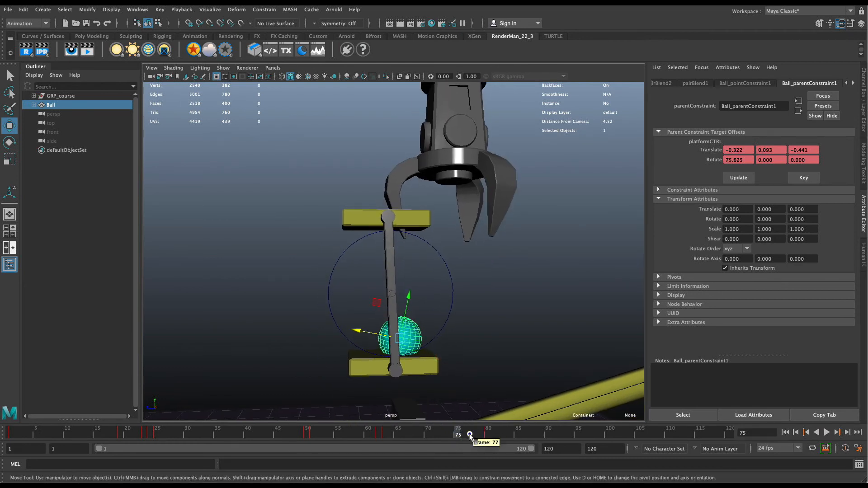
{"action": "left_click_drag", "start_coordinate": [465, 432], "coordinate": [488, 435]}
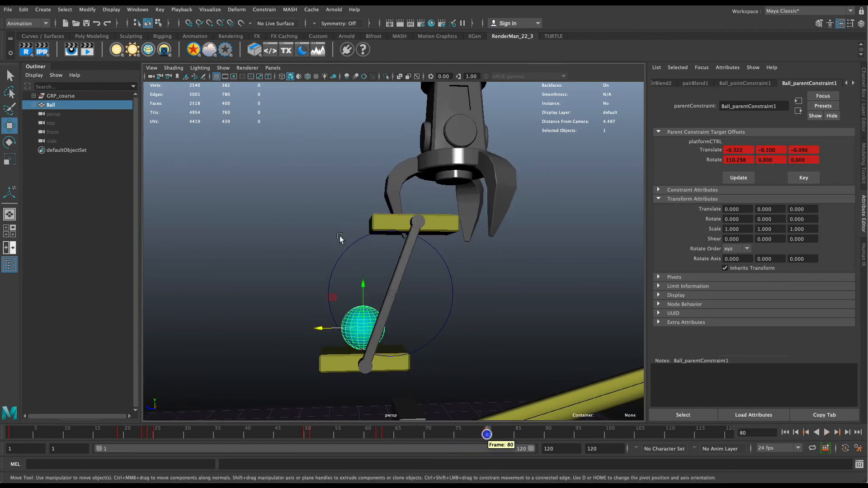
{"action": "left_click", "coordinate": [331, 328]}
{"action": "left_click_drag", "start_coordinate": [331, 329], "coordinate": [343, 329]}
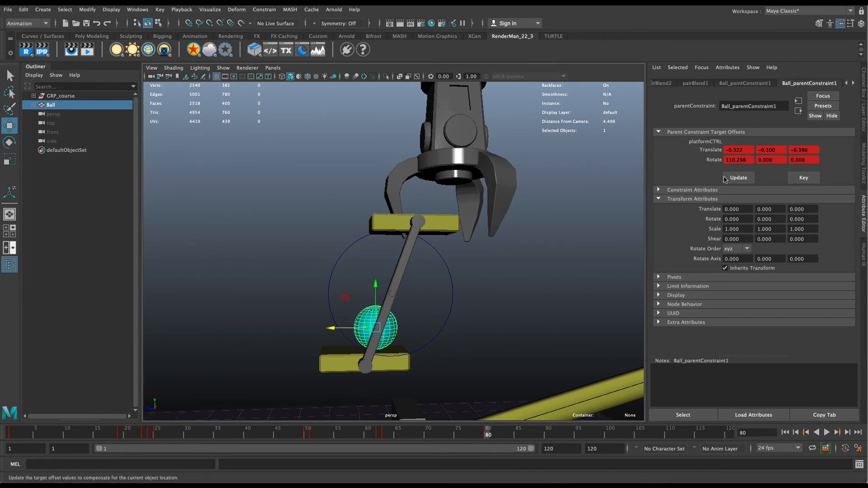
{"action": "left_click", "coordinate": [739, 178]}
{"action": "left_click", "coordinate": [793, 180]}
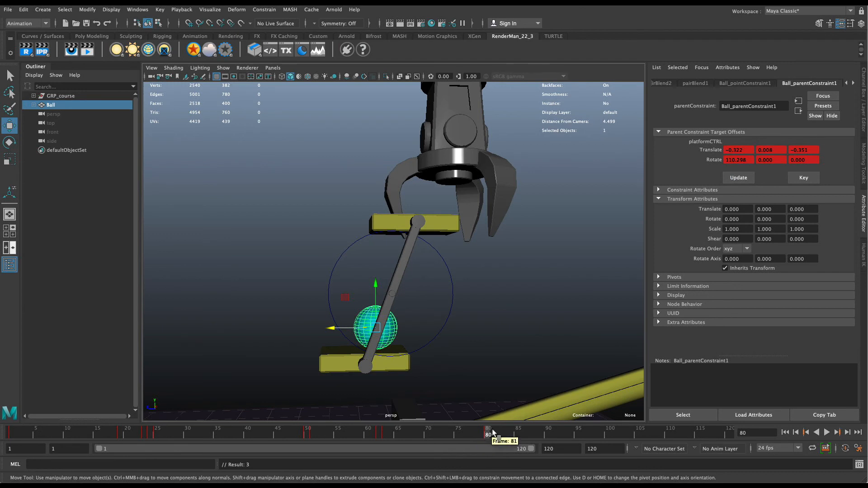
Play back and scrub the animation up to frame 75 to check how the ball rides the rotating platform
{"action": "key", "text": "alt+v"}
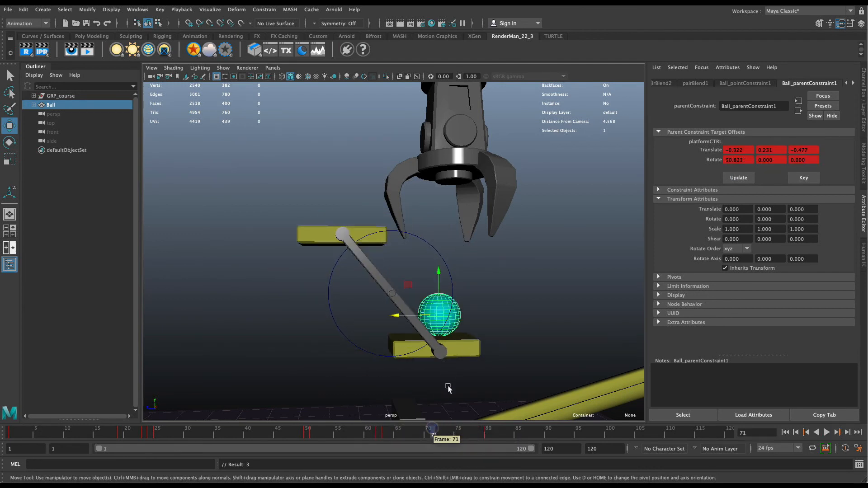
{"action": "left_click", "coordinate": [451, 435]}
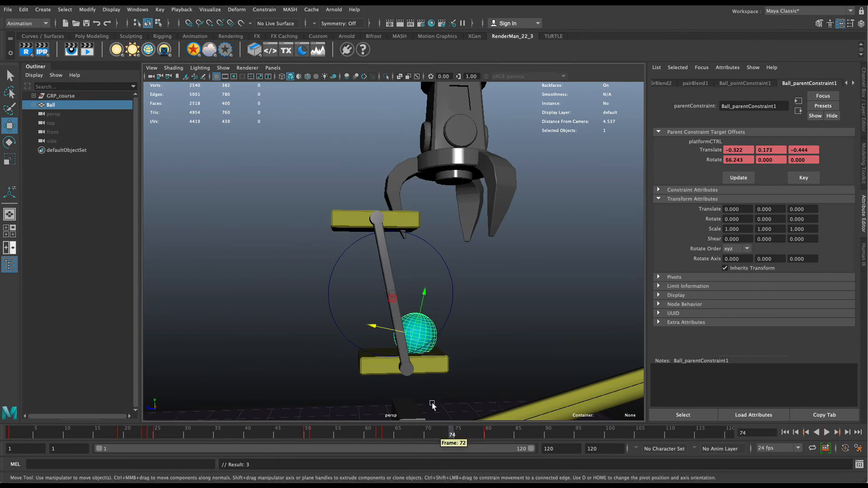
{"action": "left_click_drag", "start_coordinate": [227, 435], "coordinate": [458, 419]}
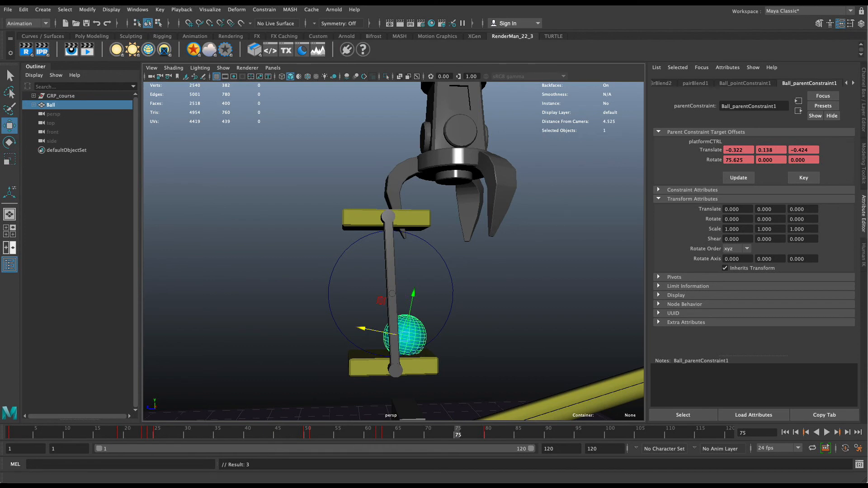
Compare the channels of Ball_parentConstraint1 with its target offset attributes and the attributes of Ball_pointConstraint1
{"action": "left_click", "coordinate": [865, 109]}
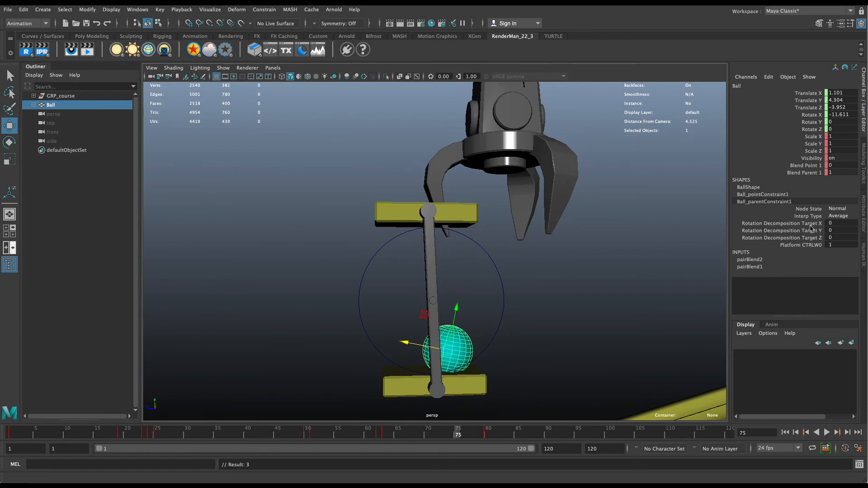
{"action": "left_click_drag", "start_coordinate": [810, 225], "coordinate": [808, 245]}
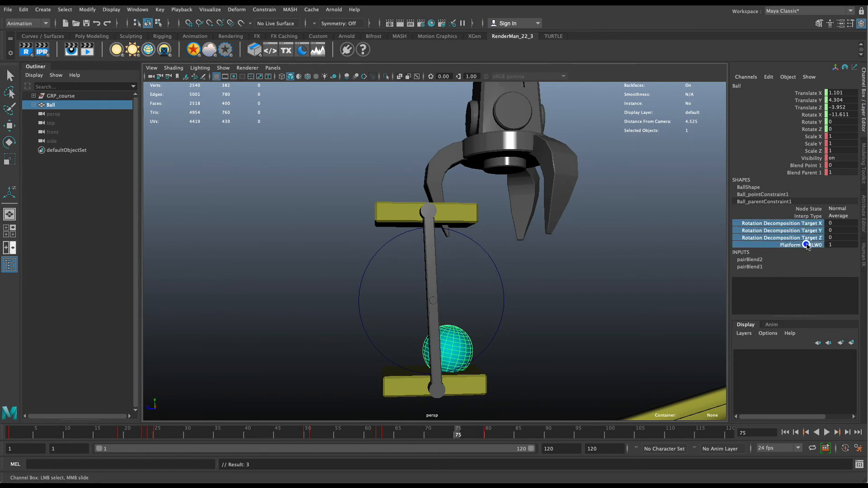
{"action": "left_click", "coordinate": [864, 221]}
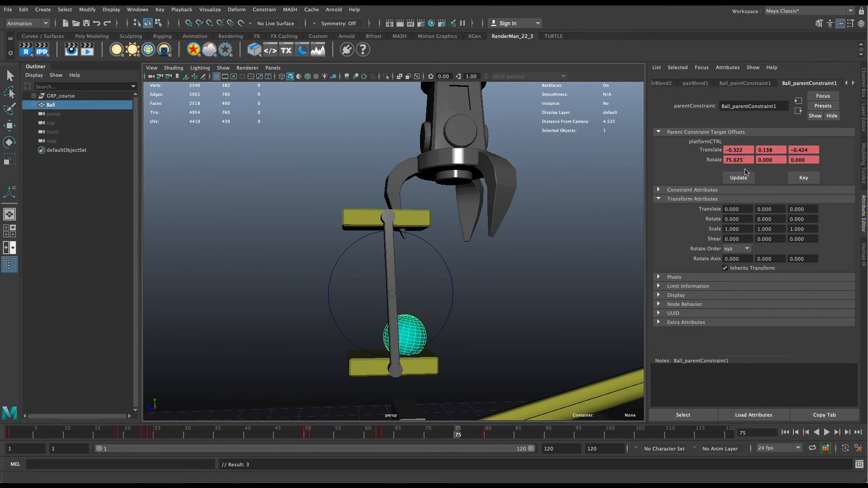
{"action": "left_click", "coordinate": [745, 84]}
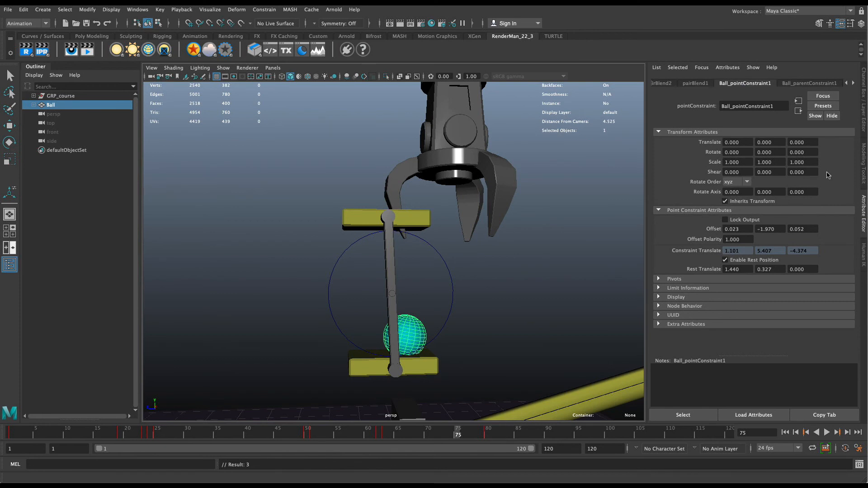
{"action": "left_click", "coordinate": [816, 83]}
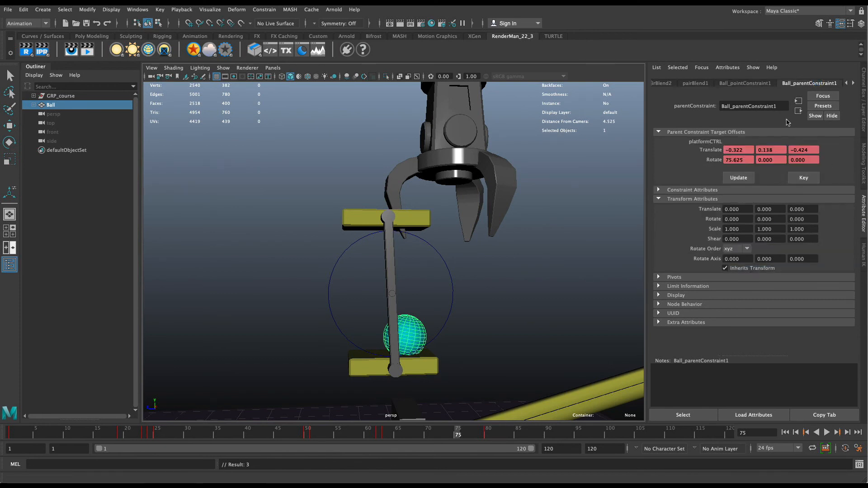
{"action": "left_click", "coordinate": [758, 83]}
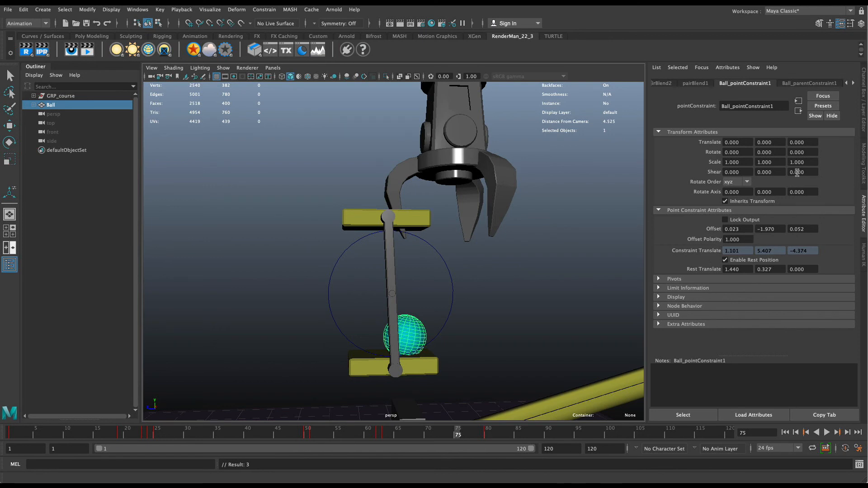
{"action": "left_click", "coordinate": [811, 83]}
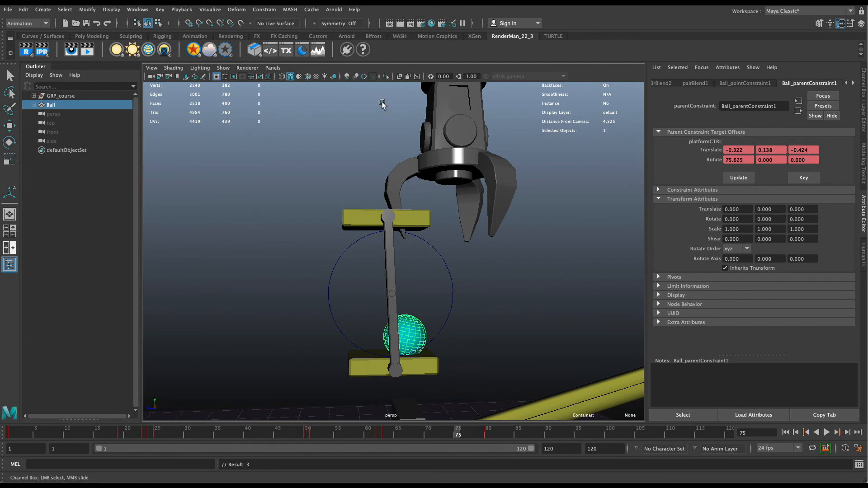
Examine the rest of the course around the ball, including the hammer, the orange block and the yellow chutes
{"action": "mouse_move", "coordinate": [333, 334]}
{"action": "left_mouse_down", "text": "alt"}
{"action": "mouse_move", "coordinate": [364, 343]}
{"action": "mouse_move", "coordinate": [335, 349]}
{"action": "left_mouse_up", "text": "alt"}
{"action": "middle_click_drag", "start_coordinate": [366, 342], "coordinate": [413, 257], "text": "alt"}
{"action": "left_click_drag", "start_coordinate": [413, 256], "coordinate": [341, 243], "text": "alt"}
{"action": "left_click_drag", "start_coordinate": [468, 275], "coordinate": [495, 274], "text": "alt"}
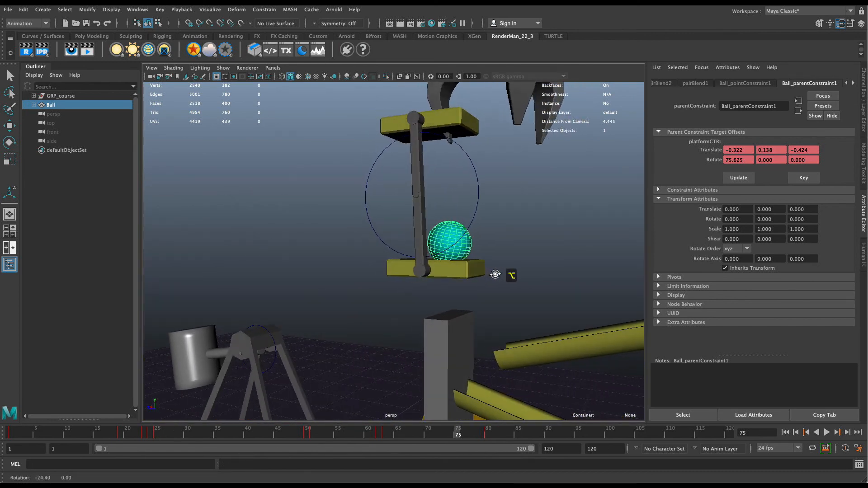
{"action": "left_click_drag", "start_coordinate": [438, 272], "coordinate": [391, 334], "text": "alt"}
{"action": "left_click_drag", "start_coordinate": [442, 355], "coordinate": [388, 344], "text": "alt"}
{"action": "middle_click_drag", "start_coordinate": [388, 344], "coordinate": [603, 259], "text": "alt"}
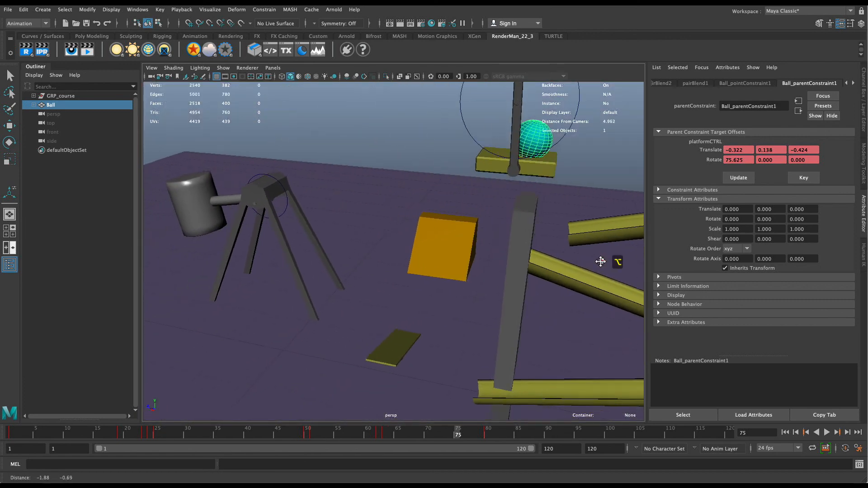
{"action": "right_click_drag", "start_coordinate": [513, 279], "coordinate": [326, 300], "text": "alt"}
{"action": "mouse_move", "coordinate": [325, 299]}
{"action": "left_mouse_down", "text": "alt"}
{"action": "mouse_move", "coordinate": [395, 289]}
{"action": "mouse_move", "coordinate": [339, 292]}
{"action": "left_mouse_up", "text": "alt"}
{"action": "middle_click_drag", "start_coordinate": [356, 290], "coordinate": [382, 290], "text": "alt"}
{"action": "left_click_drag", "start_coordinate": [382, 290], "coordinate": [453, 295], "text": "alt"}
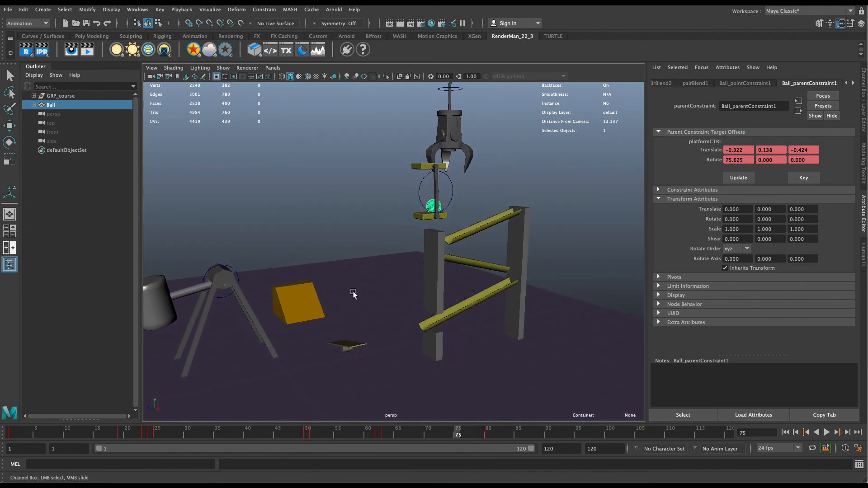
{"action": "left_click_drag", "start_coordinate": [373, 281], "coordinate": [351, 293], "text": "alt"}
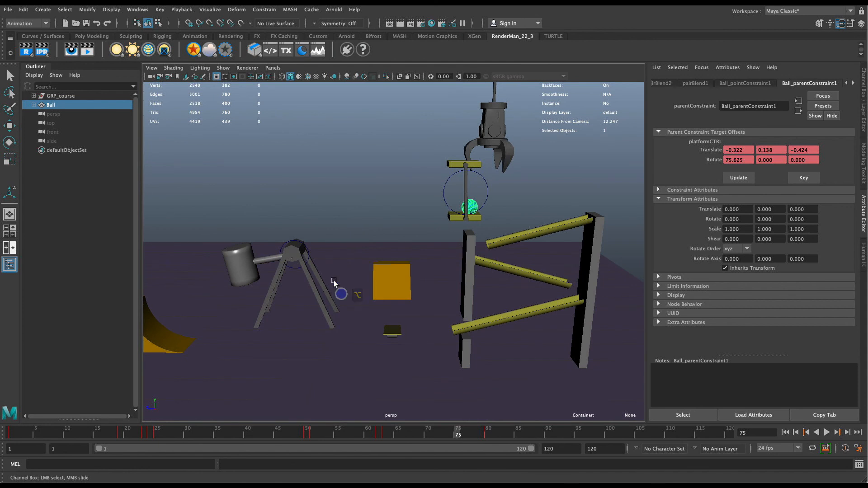
Open the Graph Editor to show the ball's animation curves
{"action": "left_click", "coordinate": [130, 10]}
{"action": "mouse_move", "coordinate": [164, 53]}
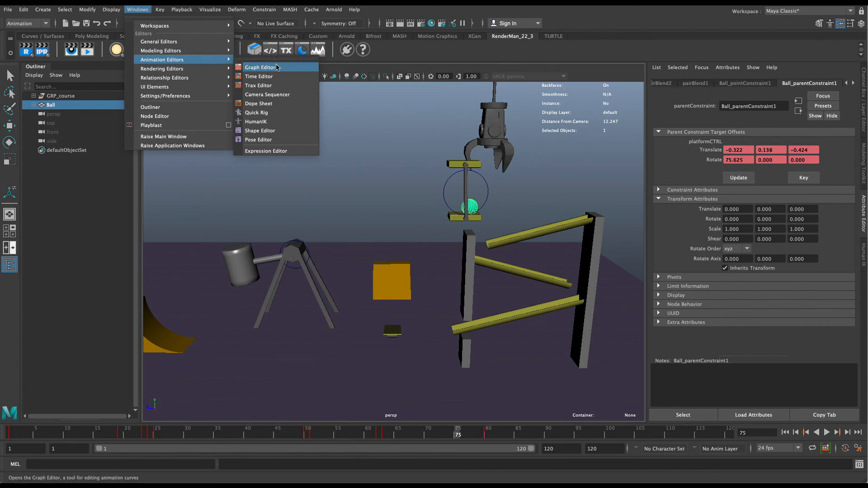
{"action": "left_click", "coordinate": [272, 64]}
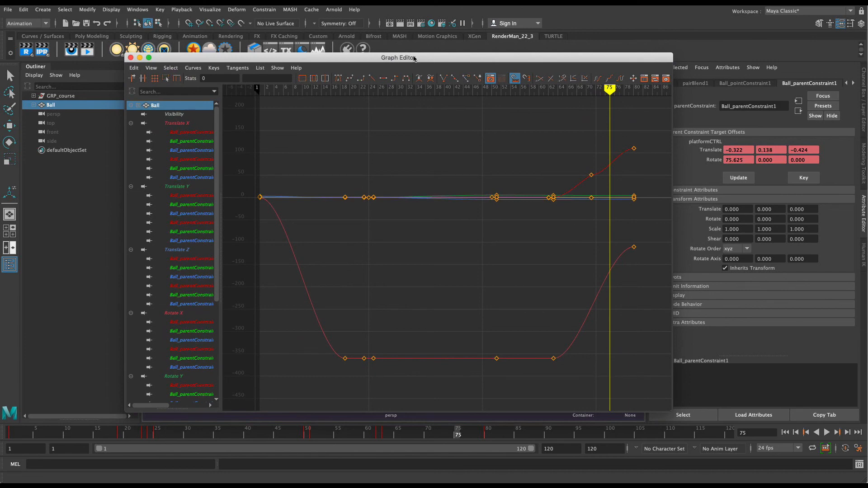
Look at the Target Offset Rotate Y and Rotate Z curves of the ball's parent constraint
{"action": "left_click_drag", "start_coordinate": [522, 60], "coordinate": [456, 99]}
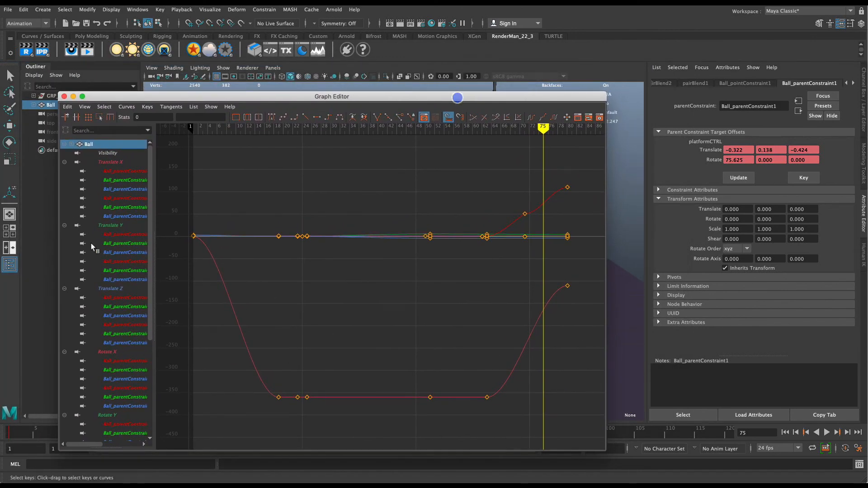
{"action": "left_click", "coordinate": [117, 171]}
{"action": "left_click", "coordinate": [118, 181]}
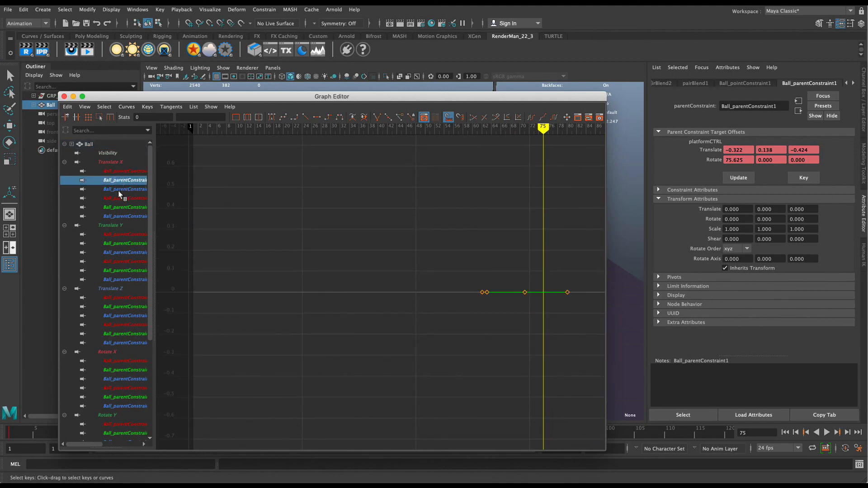
{"action": "left_click", "coordinate": [116, 189]}
Apply Auto tangents to the frame 71 key on the parent constraint's Target Offset Rotate X curve
{"action": "left_click", "coordinate": [120, 171]}
{"action": "mouse_move", "coordinate": [550, 99]}
{"action": "left_mouse_down"}
{"action": "mouse_move", "coordinate": [545, 109]}
{"action": "mouse_move", "coordinate": [773, 103]}
{"action": "left_mouse_up"}
{"action": "mouse_move", "coordinate": [741, 273]}
{"action": "left_mouse_down"}
{"action": "mouse_move", "coordinate": [764, 324]}
{"action": "mouse_move", "coordinate": [766, 273]}
{"action": "left_mouse_up"}
{"action": "key", "text": "super+Tab"}
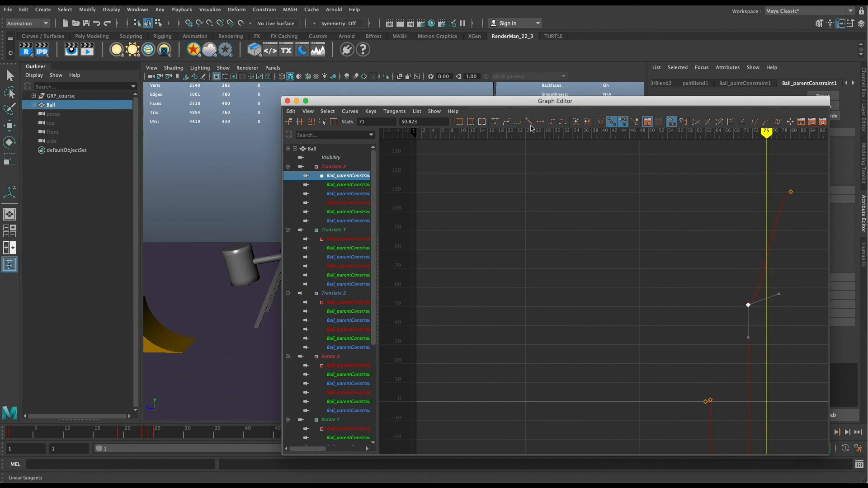
{"action": "left_click", "coordinate": [496, 123]}
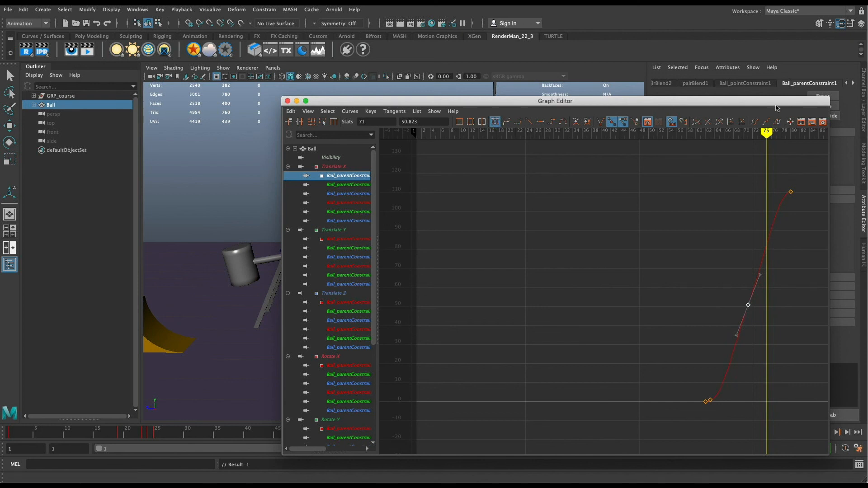
Review the parent constraint's other target offset curves and inspect the frame 63 key of Target Offset Translate Y
{"action": "left_click_drag", "start_coordinate": [774, 108], "coordinate": [658, 103]}
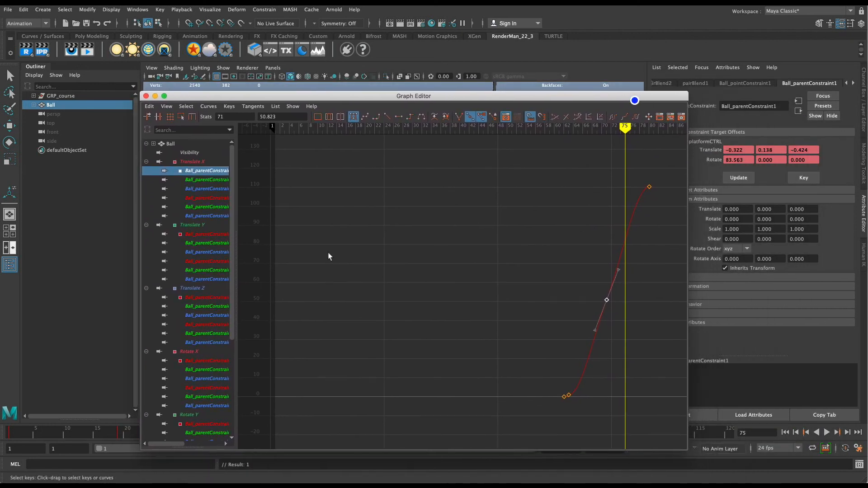
{"action": "left_click", "coordinate": [208, 180]}
{"action": "left_click", "coordinate": [206, 188]}
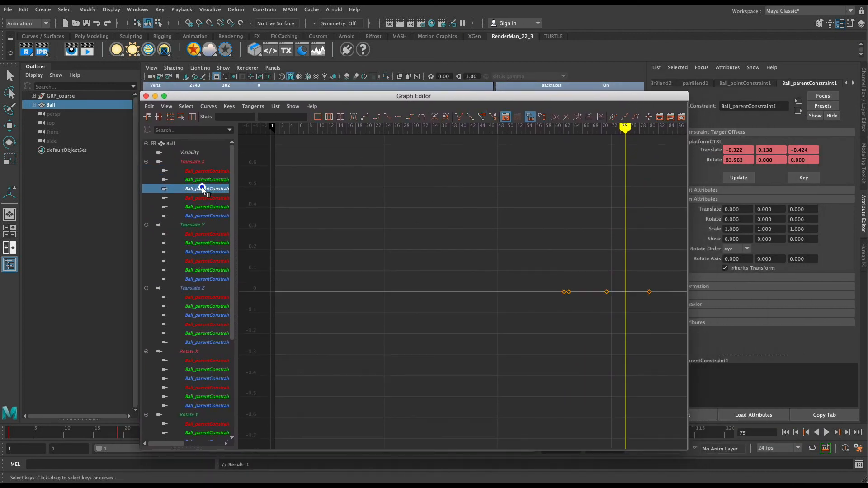
{"action": "left_click", "coordinate": [203, 198]}
{"action": "left_click", "coordinate": [203, 206]}
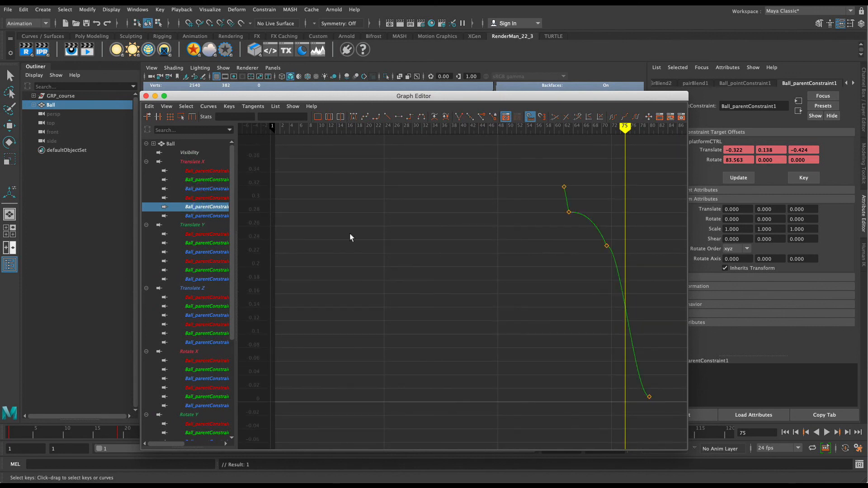
{"action": "left_click", "coordinate": [569, 210]}
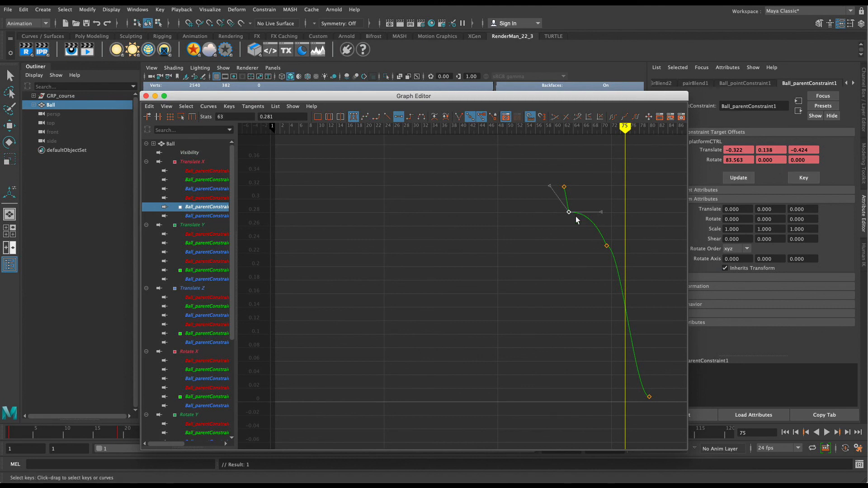
Check the Target Offset Rotate X curve again, and frame all of the ball's animation curves together
{"action": "left_click", "coordinate": [197, 172]}
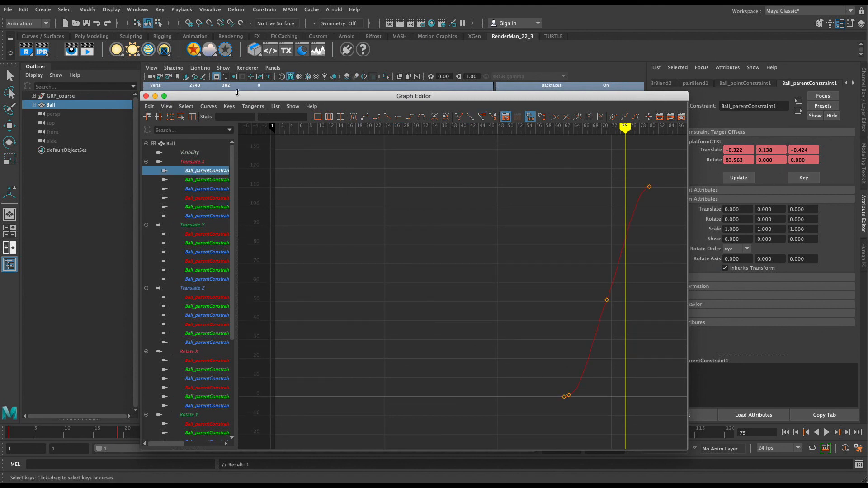
{"action": "left_click_drag", "start_coordinate": [238, 97], "coordinate": [195, 111]}
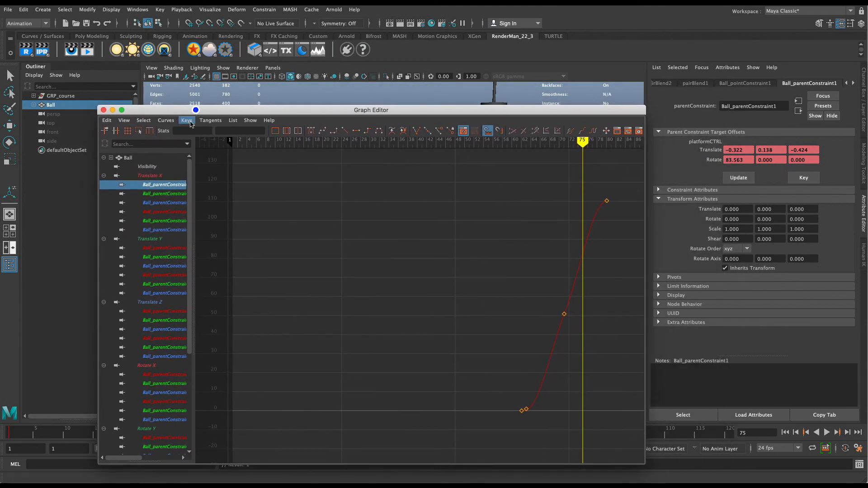
{"action": "left_click", "coordinate": [137, 158]}
{"action": "key", "text": "f"}
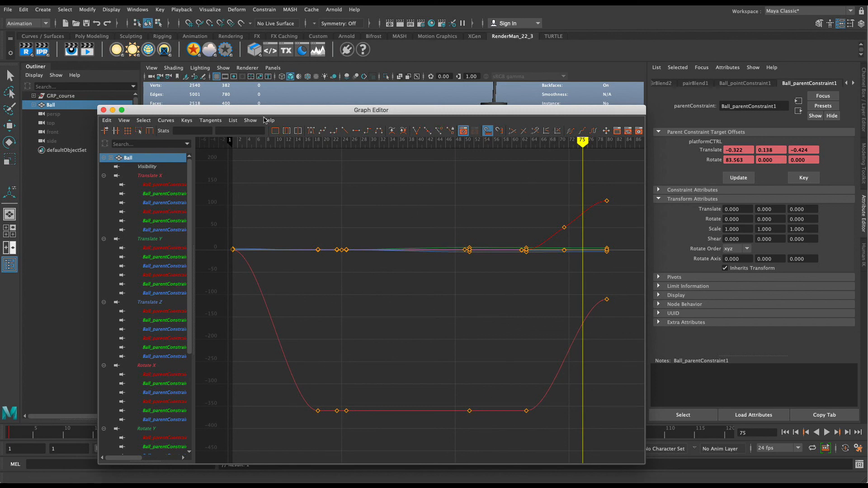
Close the Graph Editor and play back the ball's ride on the platform, stopping at frame 73
{"action": "left_click", "coordinate": [104, 110]}
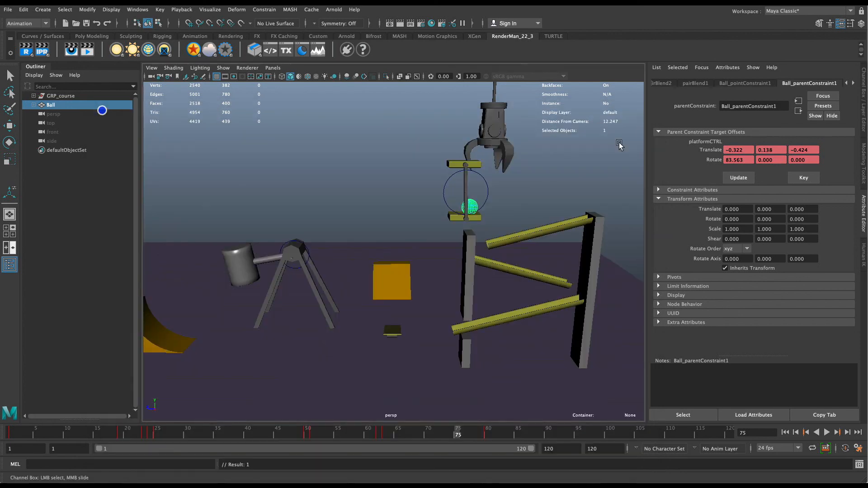
{"action": "key", "text": "alt+v"}
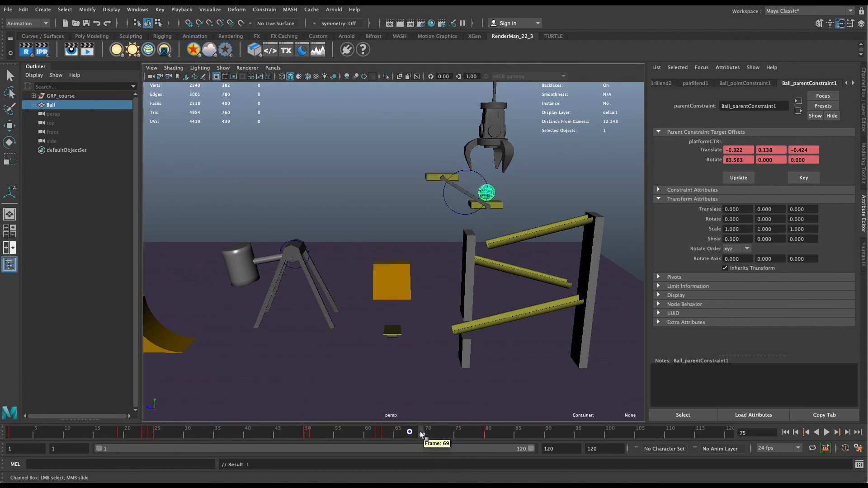
{"action": "left_click", "coordinate": [445, 431]}
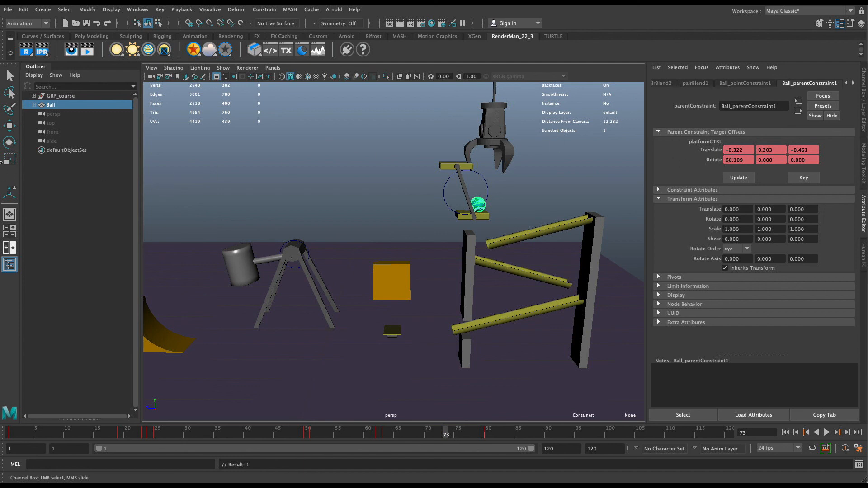
Reopen the Graph Editor and widen its channel list to identify the Target Offset Rotate X and Translate X curves
{"action": "left_click", "coordinate": [137, 10]}
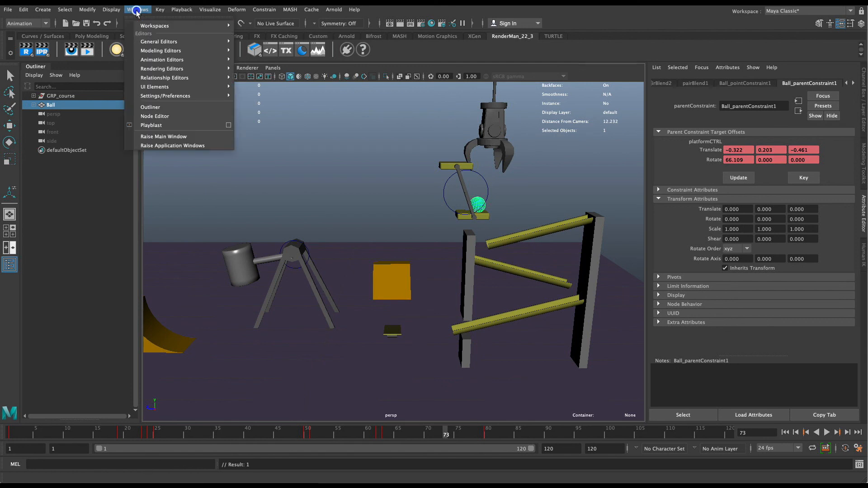
{"action": "mouse_move", "coordinate": [162, 59]}
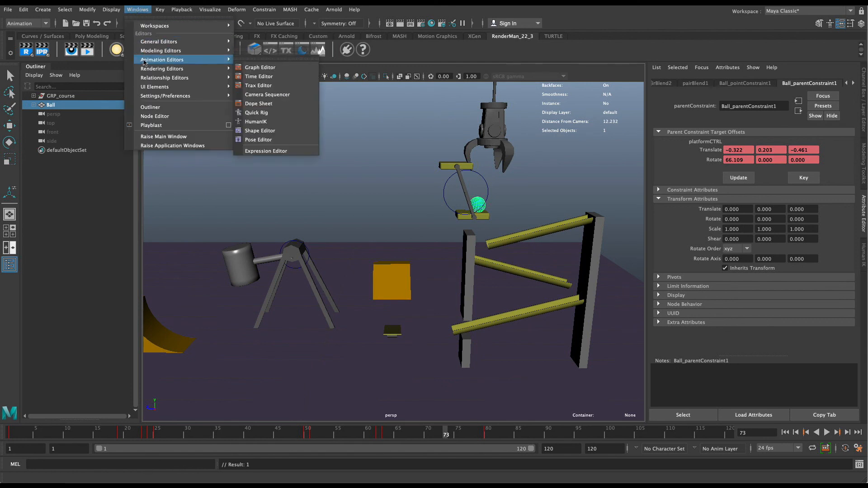
{"action": "left_click", "coordinate": [246, 68]}
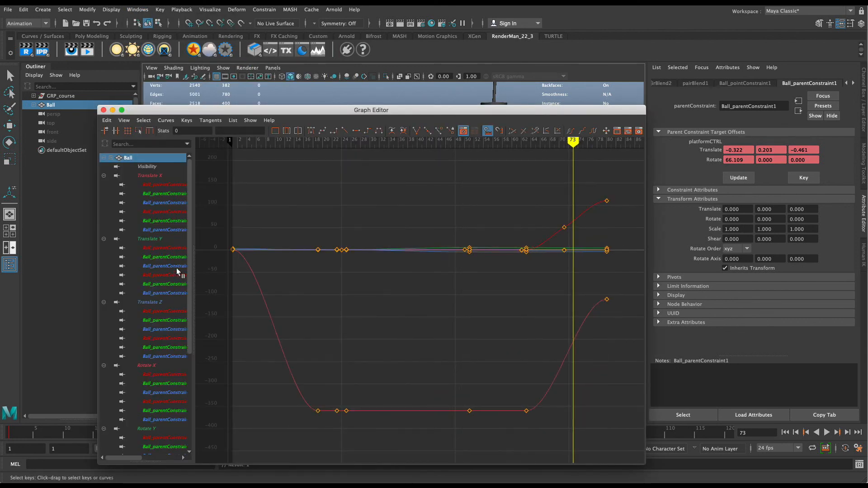
{"action": "left_click", "coordinate": [175, 249]}
{"action": "left_click_drag", "start_coordinate": [194, 253], "coordinate": [281, 254]}
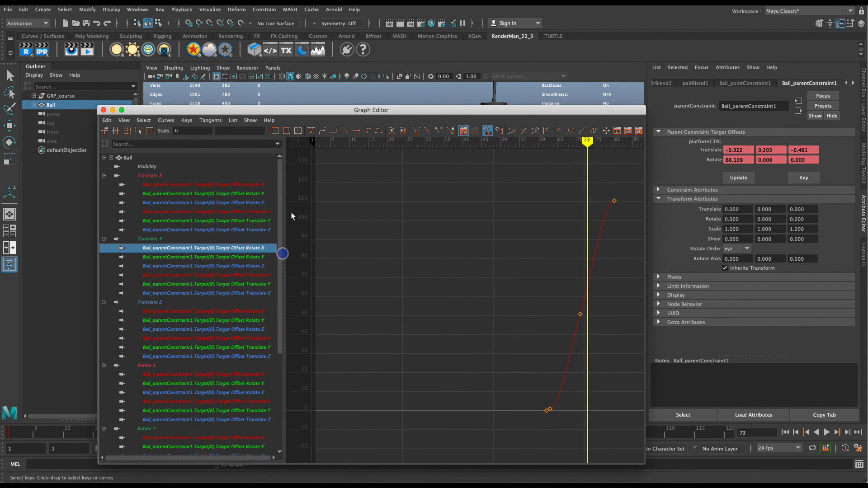
{"action": "left_click", "coordinate": [161, 221]}
{"action": "left_click", "coordinate": [161, 212]}
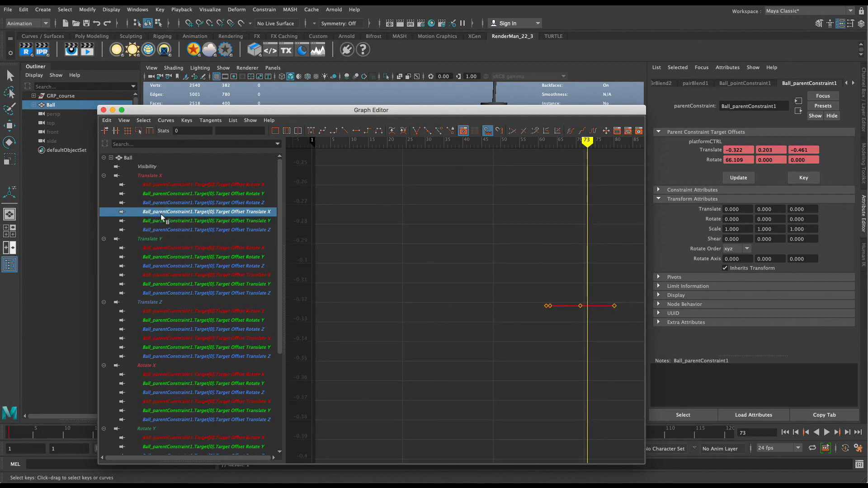
Give the frame 71 key of Target Offset Translate Y Auto tangents, and rotate its tangent handle to a shallower slope
{"action": "left_click", "coordinate": [173, 220]}
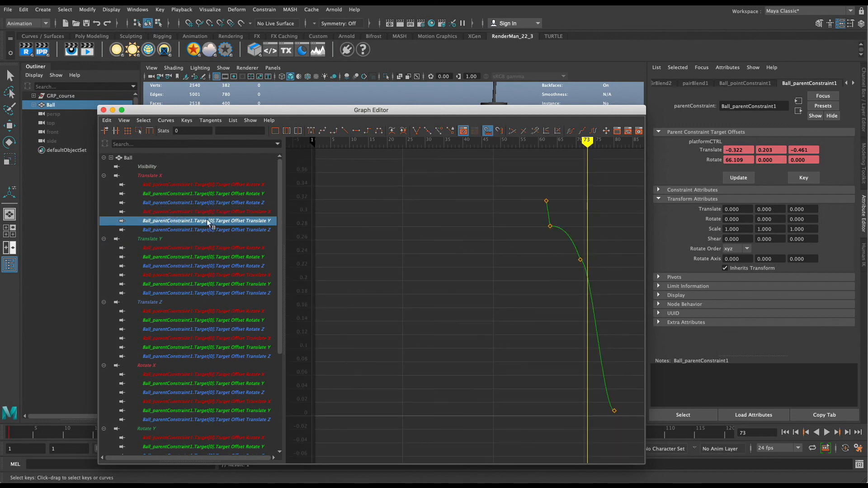
{"action": "left_click_drag", "start_coordinate": [605, 250], "coordinate": [572, 266]}
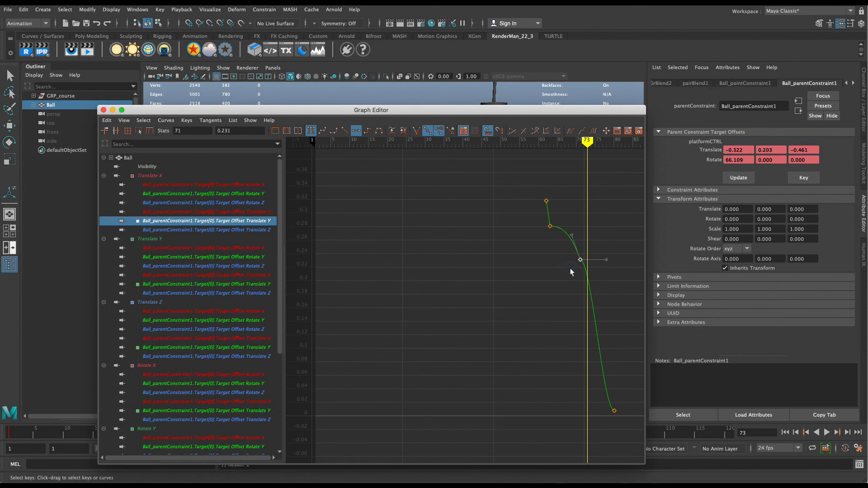
{"action": "left_click", "coordinate": [310, 132]}
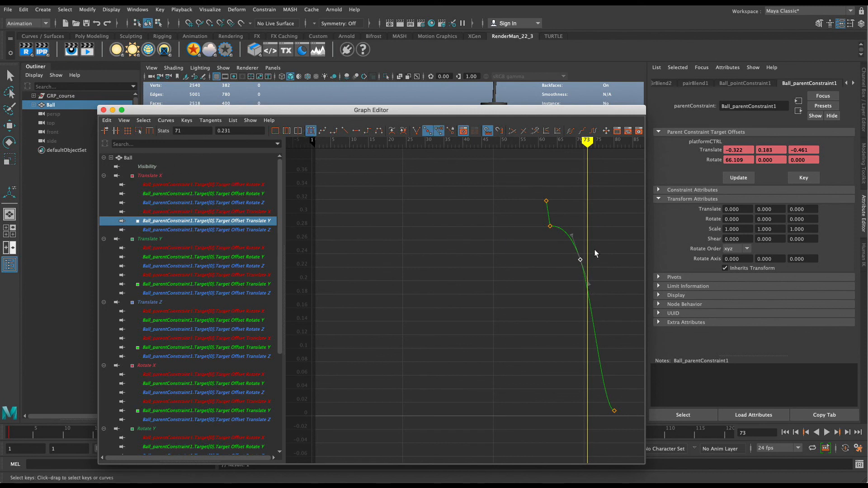
{"action": "left_click_drag", "start_coordinate": [581, 110], "coordinate": [361, 84]}
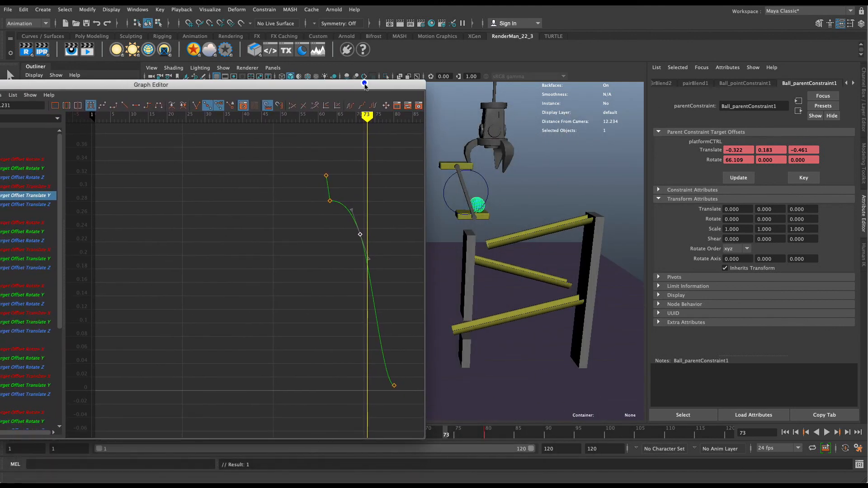
{"action": "mouse_move", "coordinate": [369, 262]}
{"action": "middle_mouse_down"}
{"action": "mouse_move", "coordinate": [384, 232]}
{"action": "mouse_move", "coordinate": [381, 246]}
{"action": "middle_mouse_up"}
{"action": "left_click", "coordinate": [371, 258]}
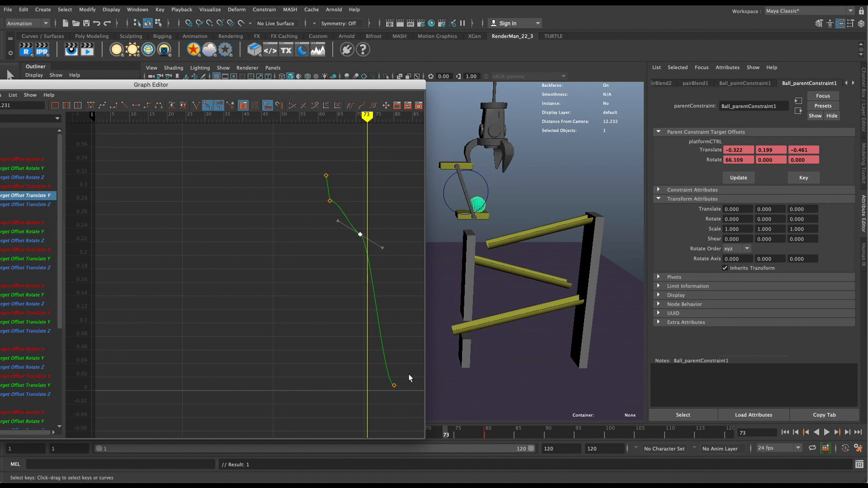
Steepen the tangent of the frame 80 key on Target Offset Translate Y so the curve descends directly into it
{"action": "left_click_drag", "start_coordinate": [409, 378], "coordinate": [387, 389]}
{"action": "left_click", "coordinate": [371, 387]}
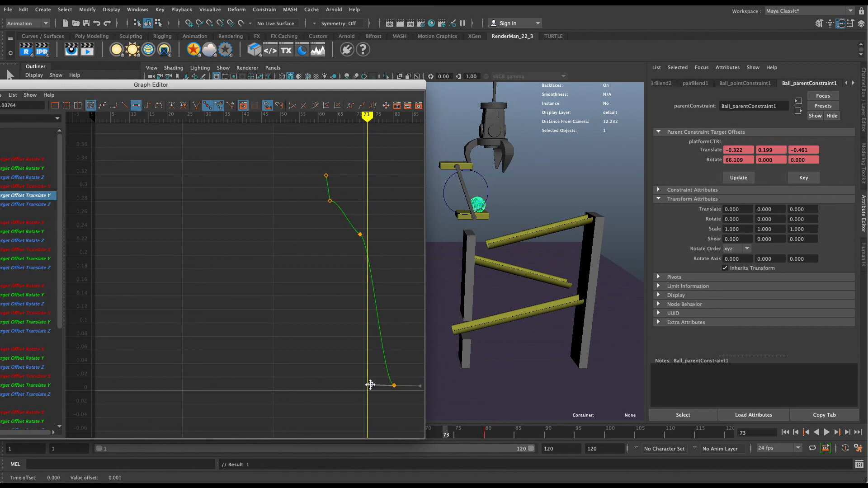
{"action": "middle_click_drag", "start_coordinate": [368, 382], "coordinate": [388, 365]}
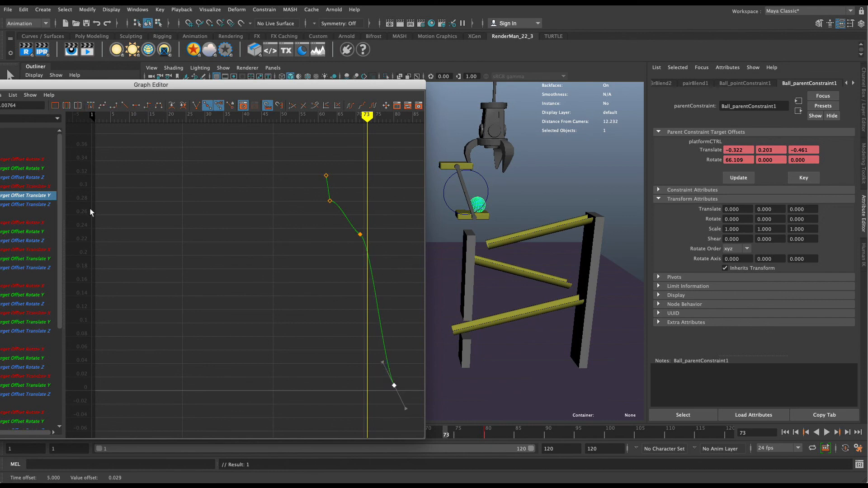
Apply Auto tangents to the frame 71 key of Target Offset Translate Z, and rotate its tangent handle to a steeper slope
{"action": "left_click_drag", "start_coordinate": [98, 88], "coordinate": [177, 82]}
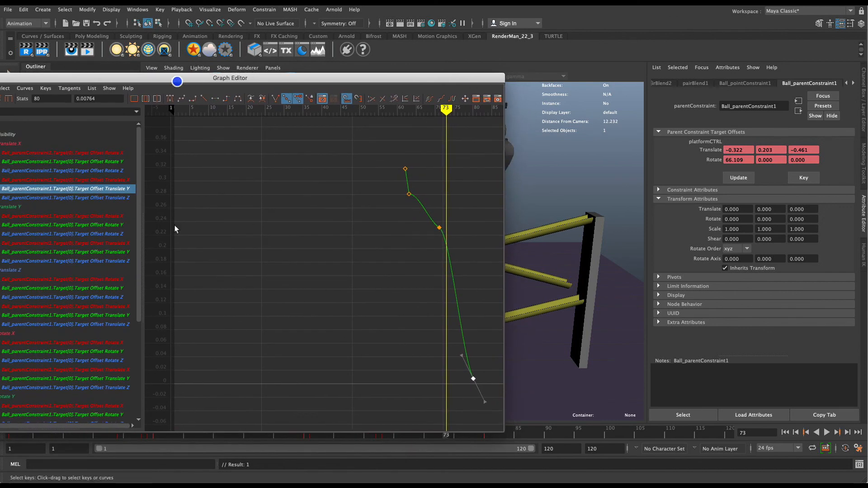
{"action": "left_click", "coordinate": [109, 242]}
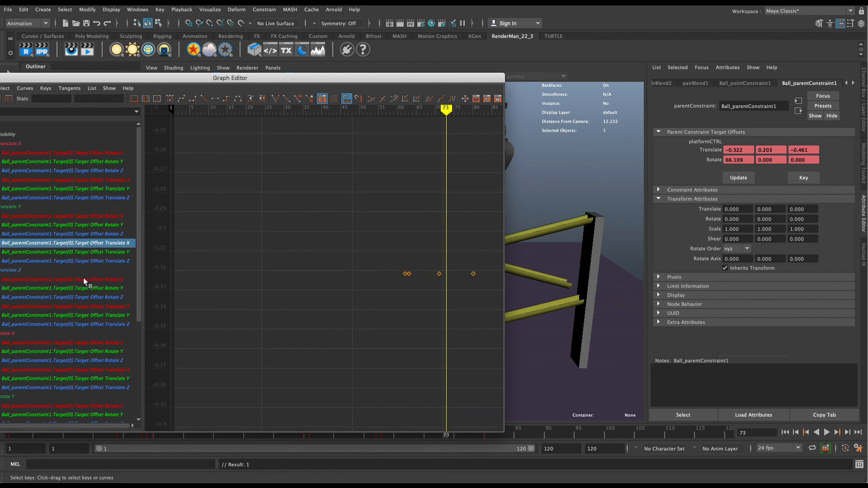
{"action": "left_click", "coordinate": [93, 262]}
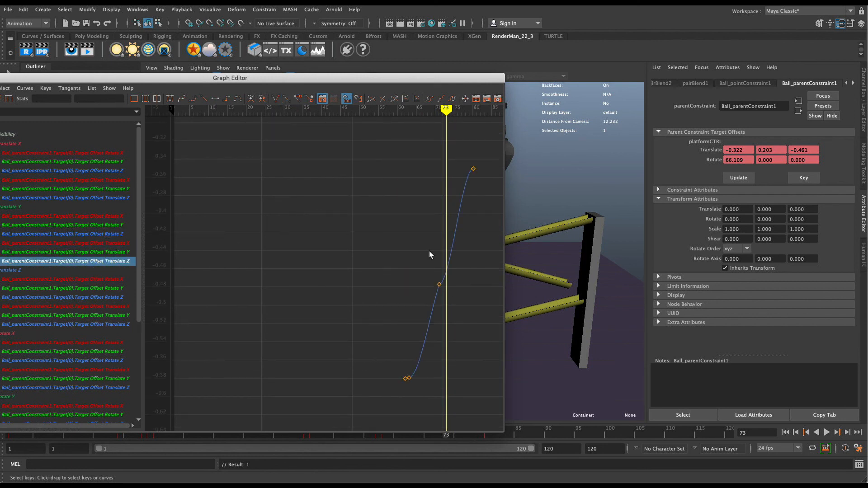
{"action": "left_click_drag", "start_coordinate": [398, 252], "coordinate": [449, 307]}
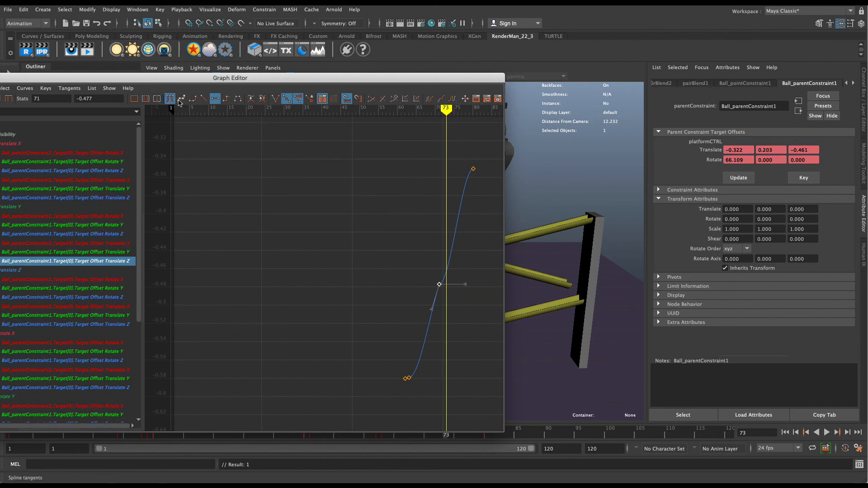
{"action": "left_click", "coordinate": [181, 98]}
{"action": "left_click_drag", "start_coordinate": [426, 79], "coordinate": [330, 72]}
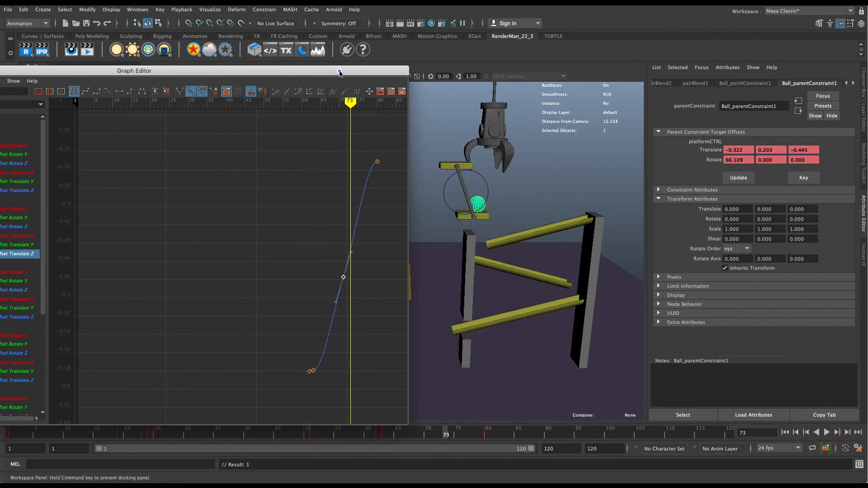
{"action": "left_click_drag", "start_coordinate": [353, 256], "coordinate": [352, 233]}
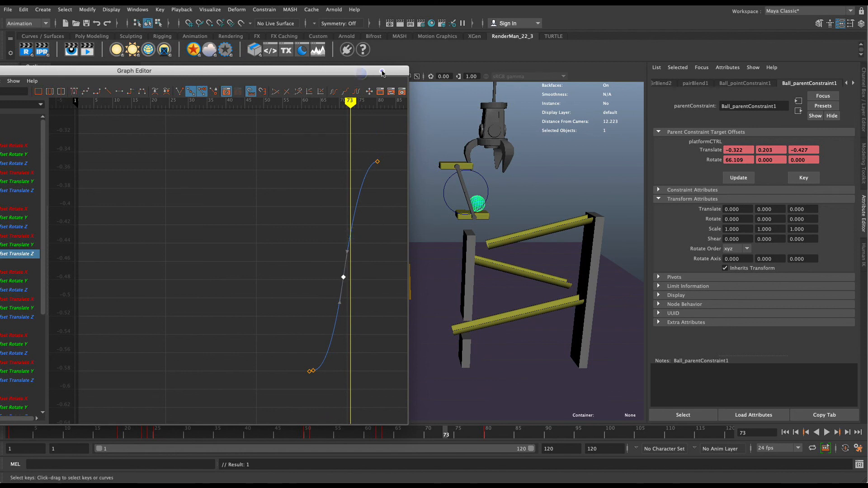
Check the ball's position at frame 79, and play the animation from frame 1 with the Graph Editor closed
{"action": "mouse_move", "coordinate": [362, 75]}
{"action": "left_mouse_down"}
{"action": "mouse_move", "coordinate": [336, 75]}
{"action": "mouse_move", "coordinate": [333, 103]}
{"action": "mouse_move", "coordinate": [346, 103]}
{"action": "mouse_move", "coordinate": [287, 104]}
{"action": "mouse_move", "coordinate": [346, 111]}
{"action": "left_mouse_up"}
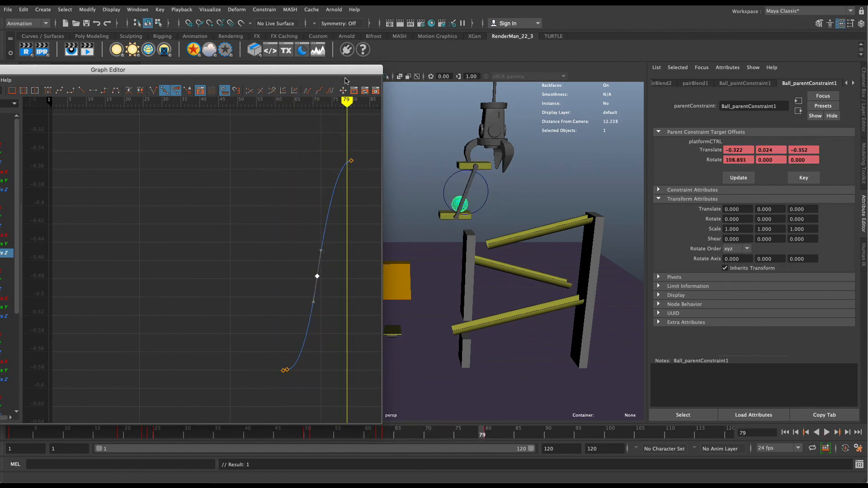
{"action": "left_click_drag", "start_coordinate": [342, 73], "coordinate": [656, 104]}
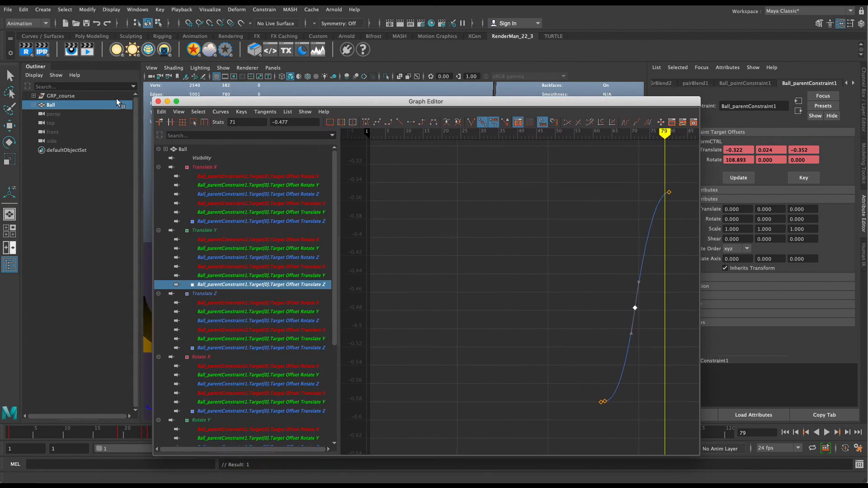
{"action": "left_click", "coordinate": [158, 101]}
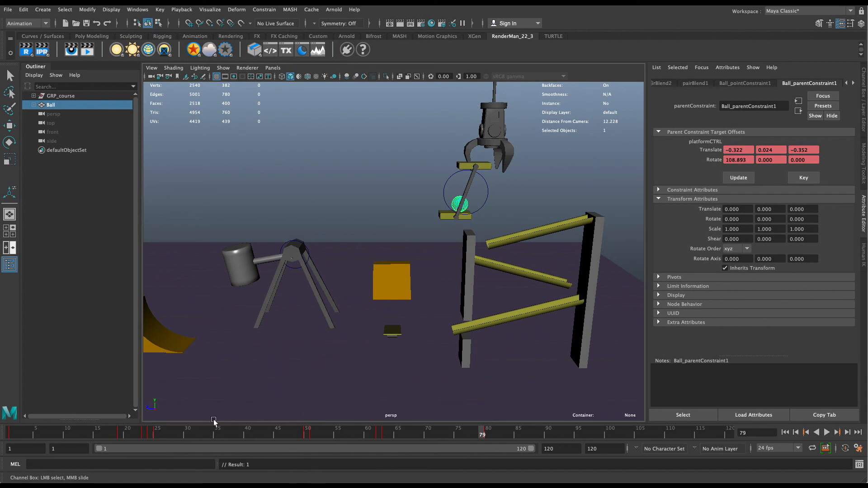
{"action": "key", "text": "alt+v"}
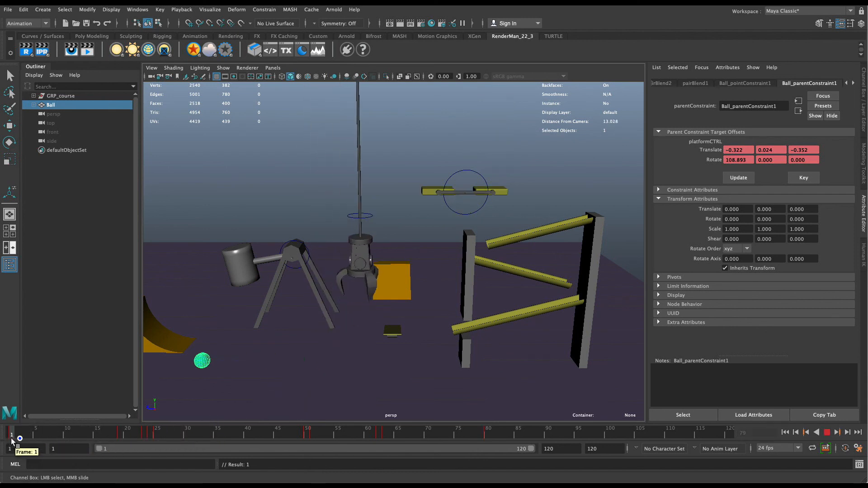
{"action": "mouse_move", "coordinate": [12, 438]}
{"action": "left_mouse_down"}
{"action": "mouse_move", "coordinate": [543, 433]}
{"action": "mouse_move", "coordinate": [45, 443]}
{"action": "mouse_move", "coordinate": [477, 453]}
{"action": "mouse_move", "coordinate": [486, 447]}
{"action": "mouse_move", "coordinate": [61, 447]}
{"action": "mouse_move", "coordinate": [12, 436]}
{"action": "left_mouse_up"}
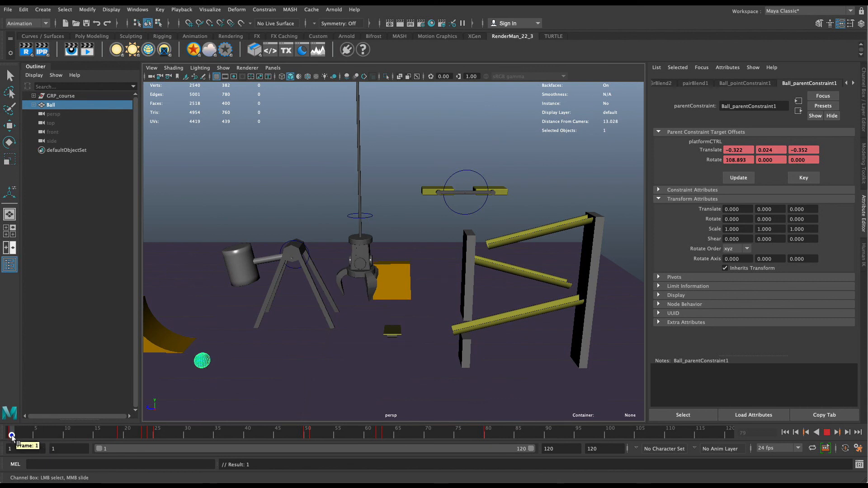